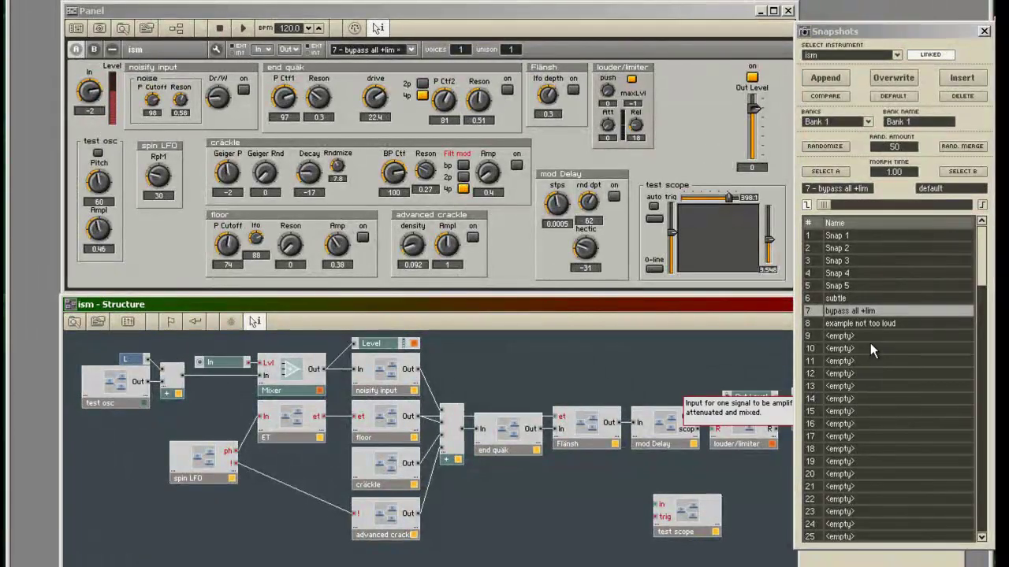
# - Recall the 'example not too loud' snapshot and switch off Flänsh, end quäk, mod Delay, cräckle, advanced crackle and floor
pyautogui.click(861, 323)
pyautogui.click(230, 156)
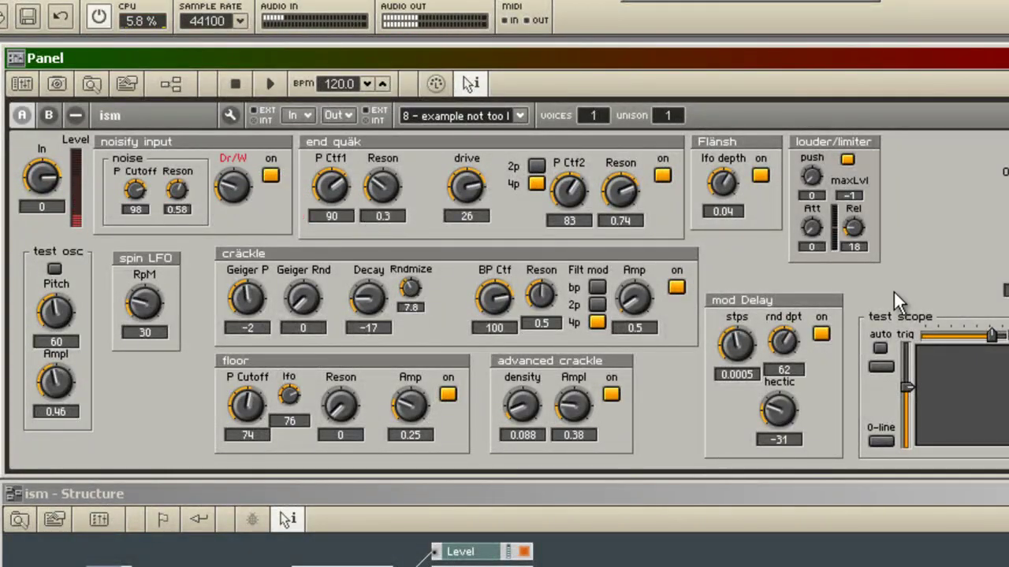
pyautogui.click(760, 175)
pyautogui.click(662, 175)
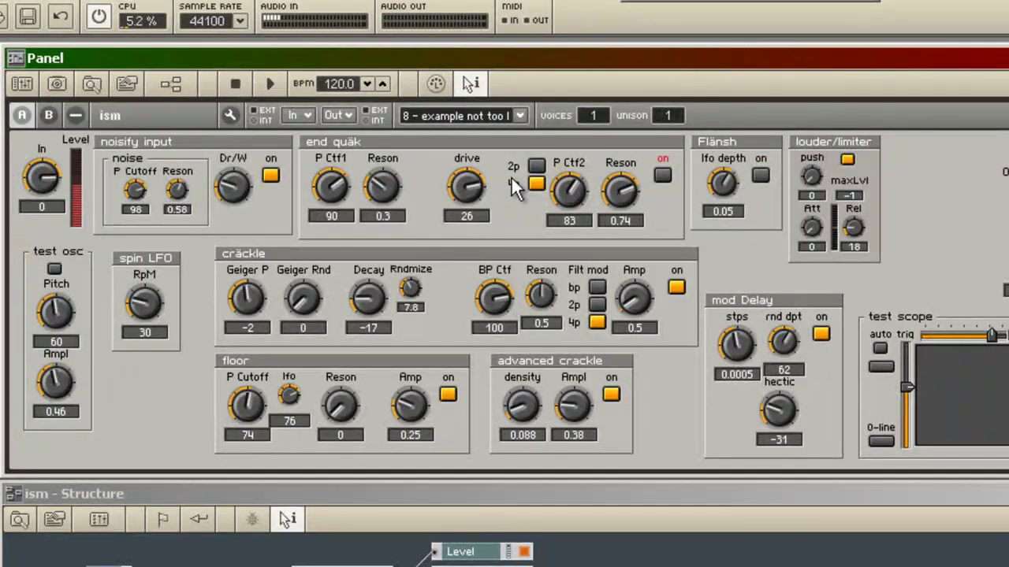
pyautogui.click(233, 197)
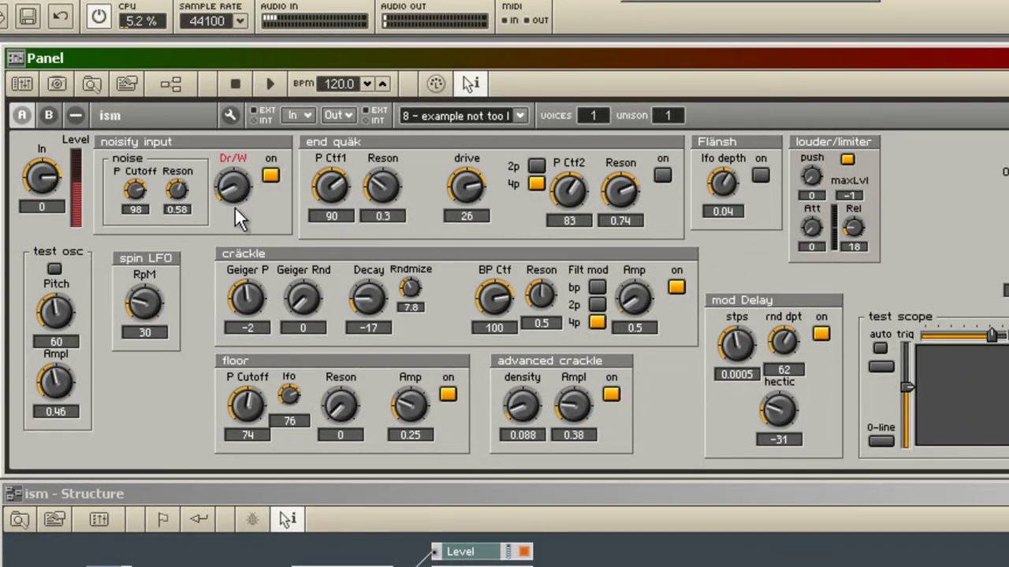
pyautogui.click(820, 332)
pyautogui.click(675, 286)
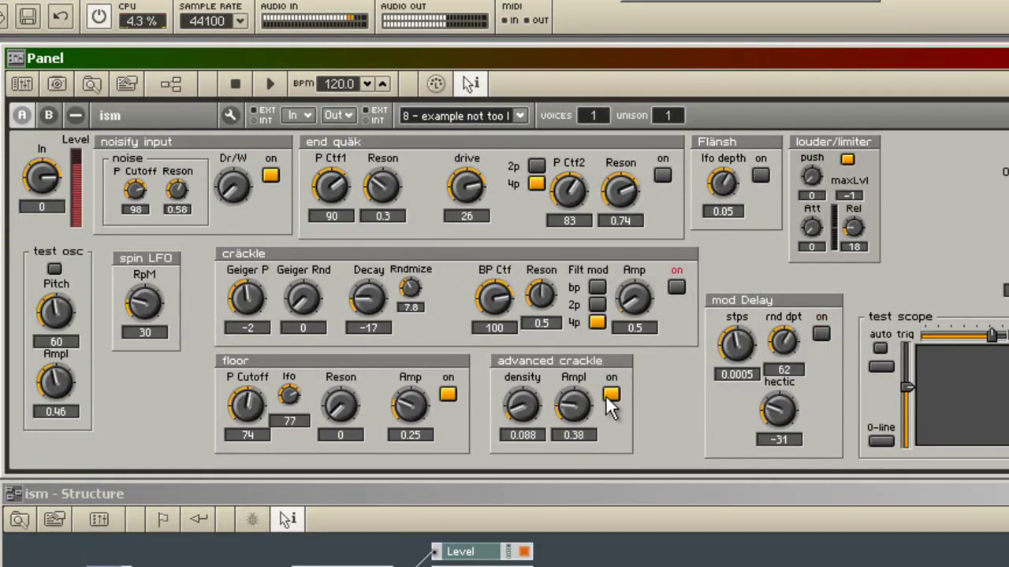
pyautogui.click(611, 394)
pyautogui.click(448, 394)
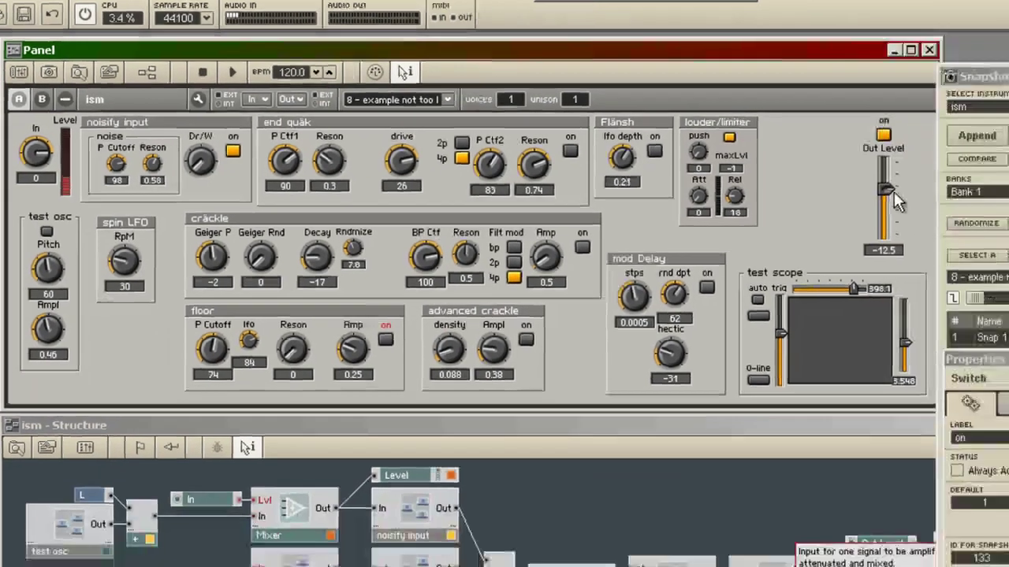
# - Set Out Level to -2, switch off the noisify input and check the Dr/W mix
pyautogui.moveTo(894, 191); pyautogui.dragTo(893, 174)
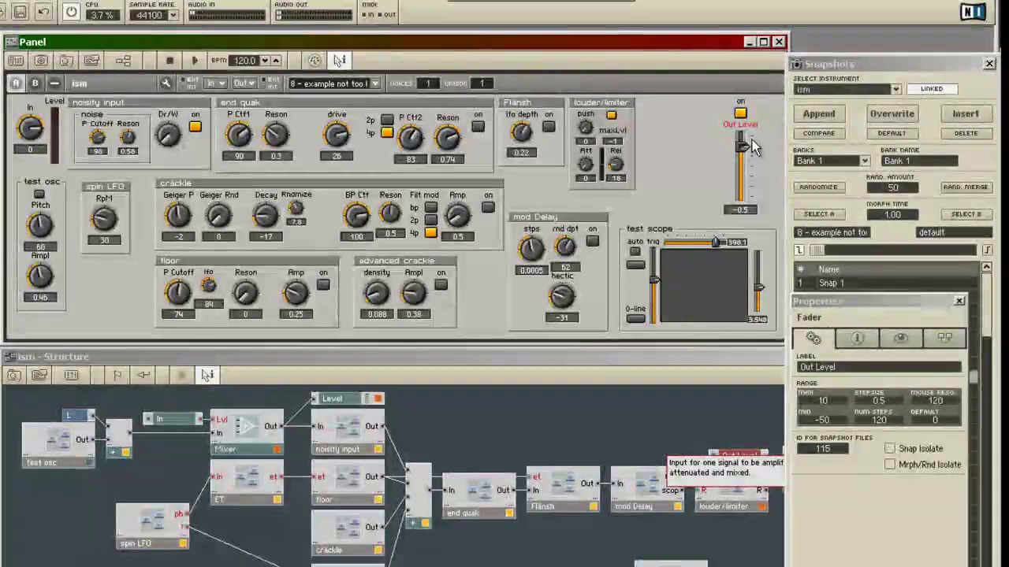
pyautogui.moveTo(754, 140); pyautogui.dragTo(752, 142)
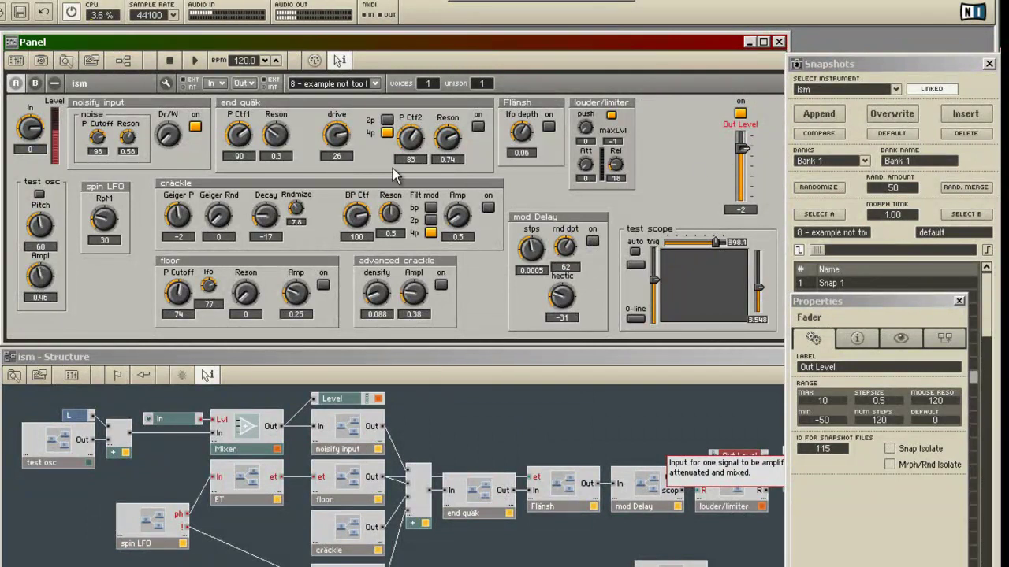
pyautogui.click(196, 127)
pyautogui.click(169, 134)
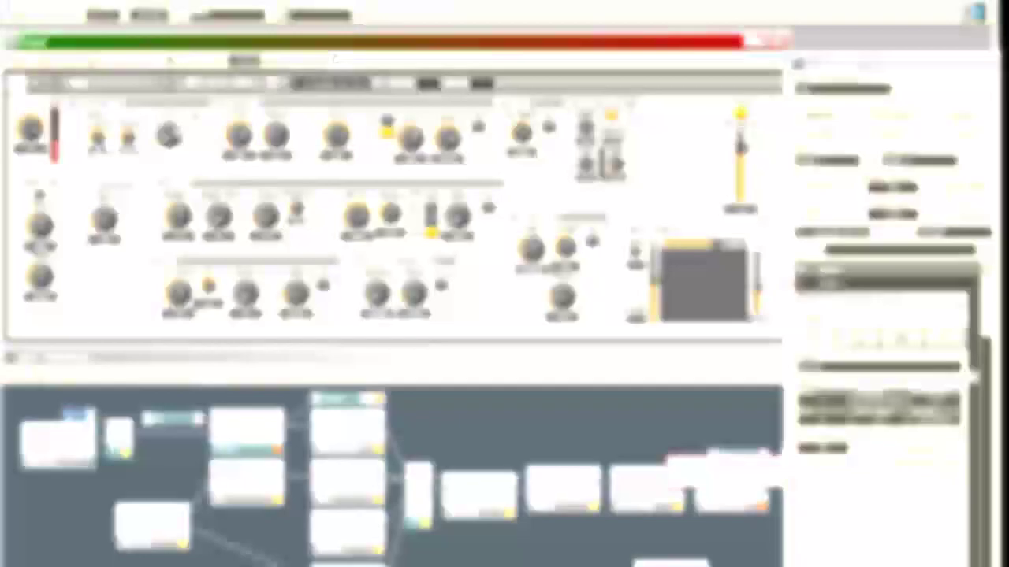
pyautogui.click(451, 423)
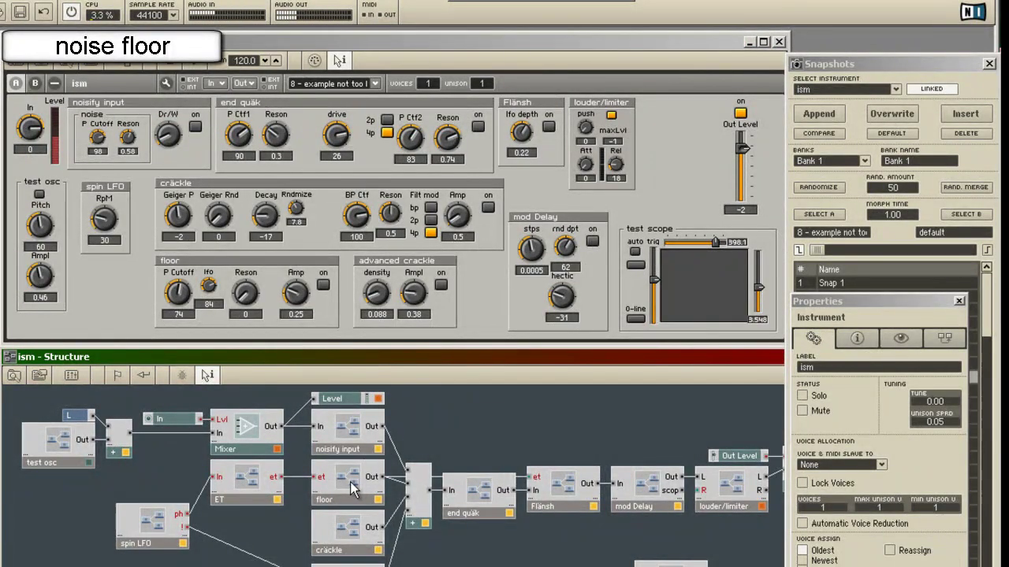
# - Enter the floor macro and move the Noise source and constant 2 further left
pyautogui.click(350, 482)
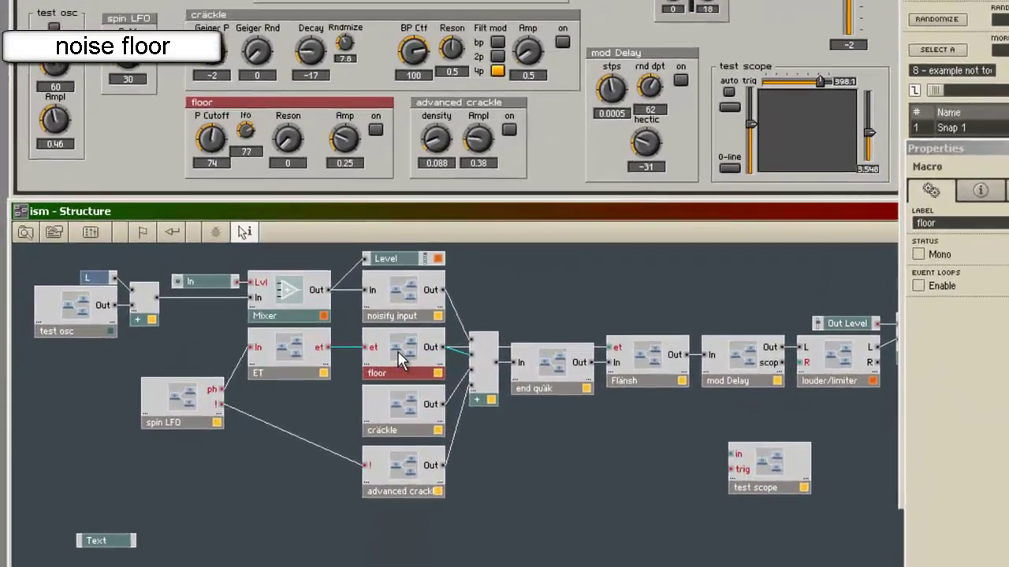
pyautogui.doubleClick(386, 402)
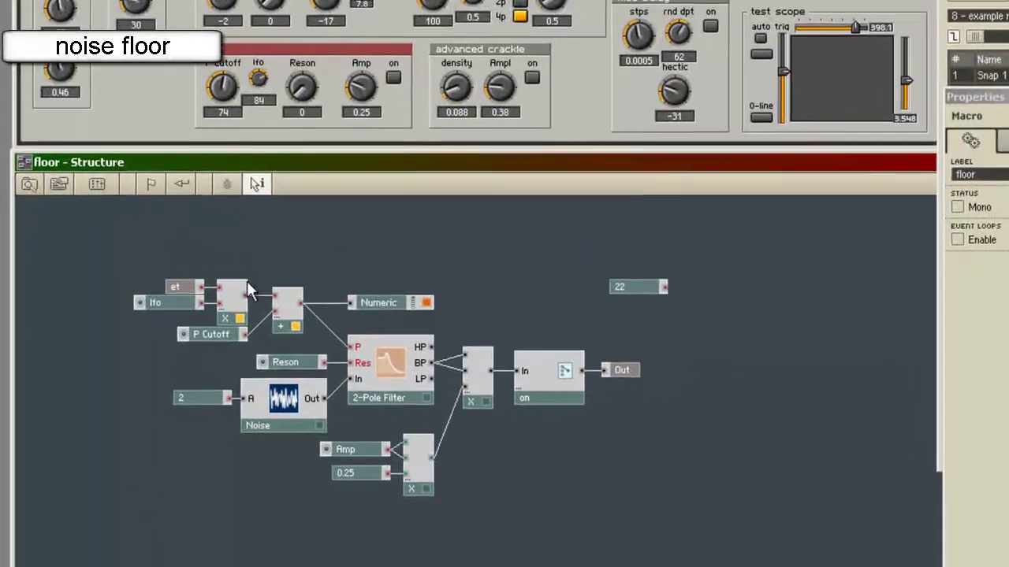
pyautogui.moveTo(227, 369); pyautogui.dragTo(195, 378)
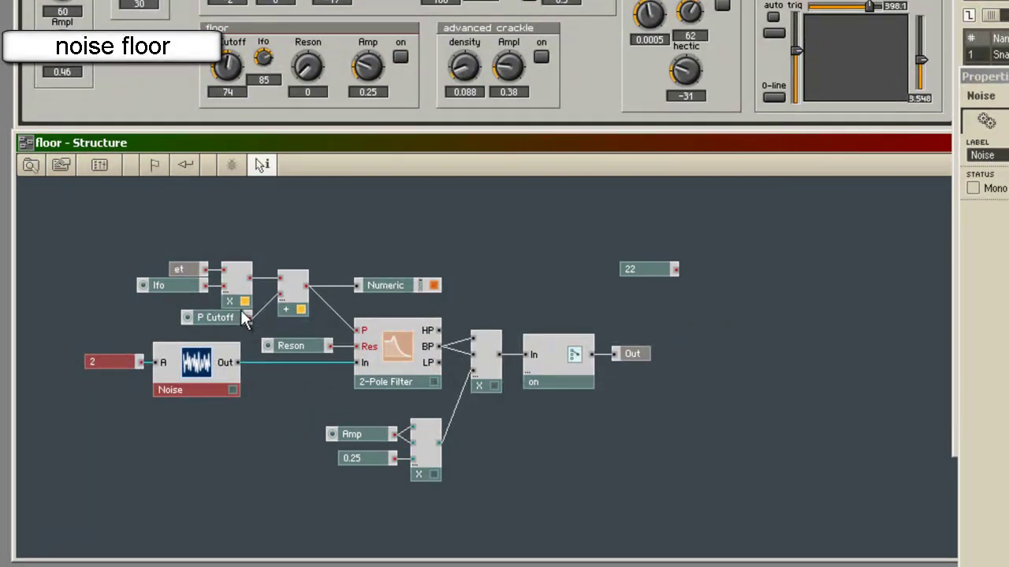
# - Switch the floor section on with Amp 0.49, Reson 0.02 and P Cutoff 80
pyautogui.moveTo(396, 378)
pyautogui.click(399, 57)
pyautogui.click(401, 57)
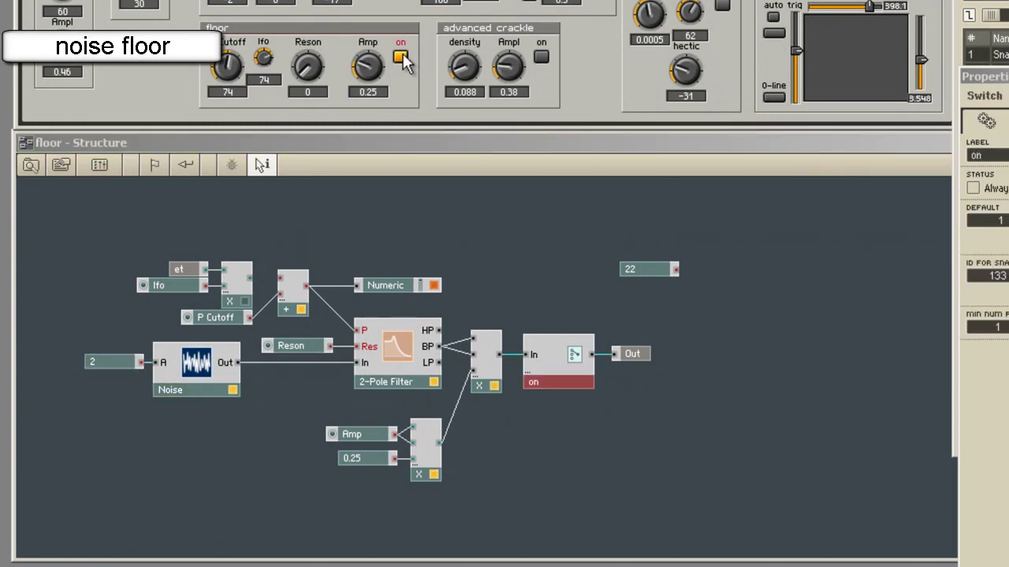
pyautogui.moveTo(381, 73); pyautogui.dragTo(376, 44)
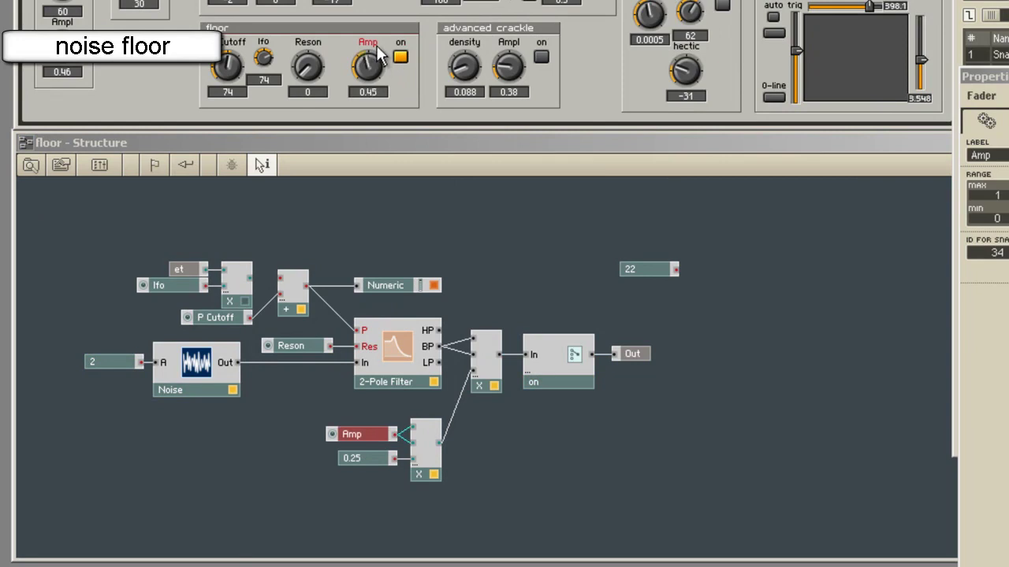
pyautogui.click(404, 361)
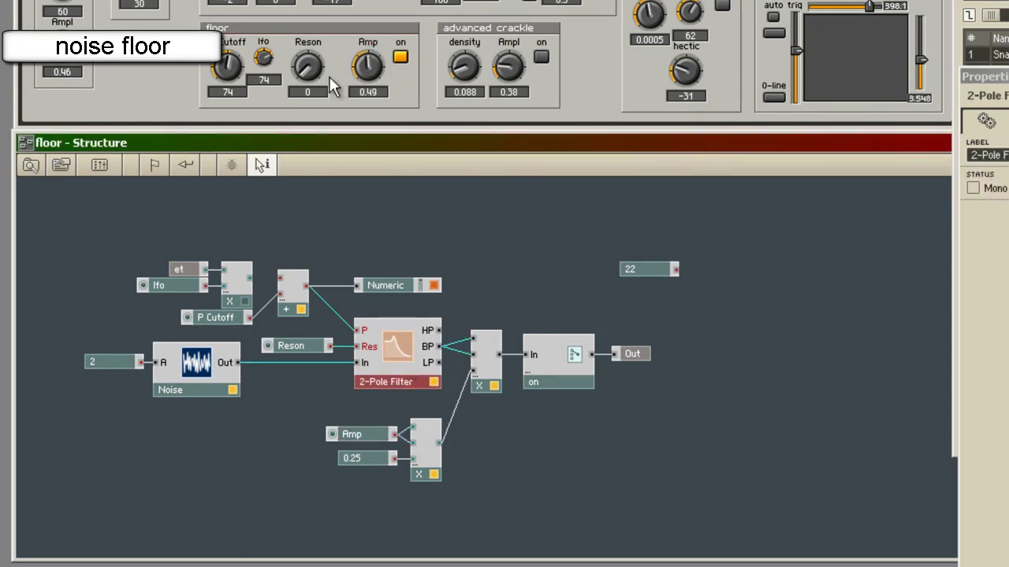
pyautogui.moveTo(309, 67)
pyautogui.mouseDown()
pyautogui.moveTo(319, 45)
pyautogui.moveTo(314, 64)
pyautogui.mouseUp()
pyautogui.moveTo(227, 67)
pyautogui.mouseDown()
pyautogui.moveTo(256, 54)
pyautogui.moveTo(264, 21)
pyautogui.moveTo(263, 49)
pyautogui.moveTo(229, 82)
pyautogui.moveTo(226, 70)
pyautogui.mouseUp()
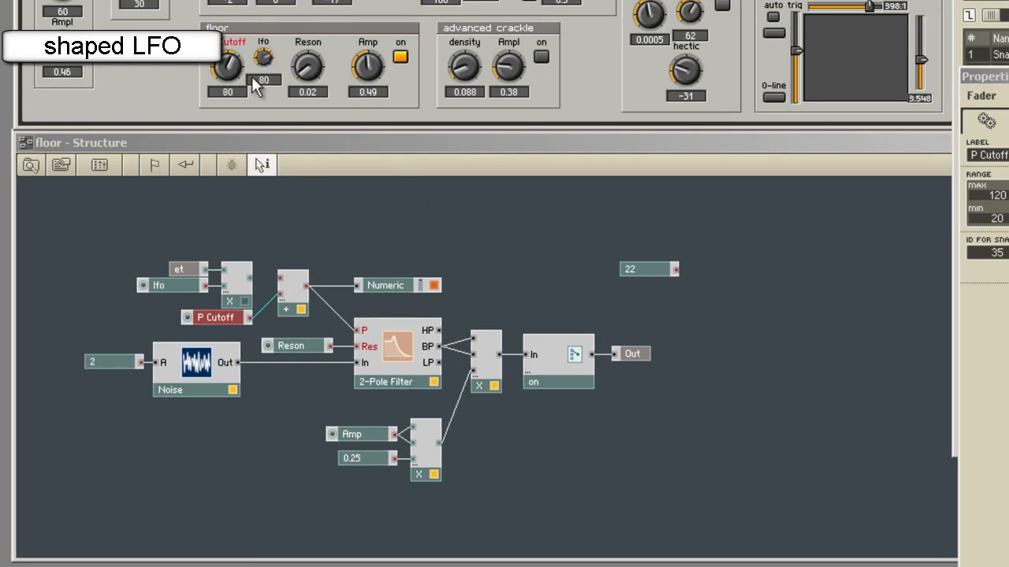
pyautogui.click(156, 288)
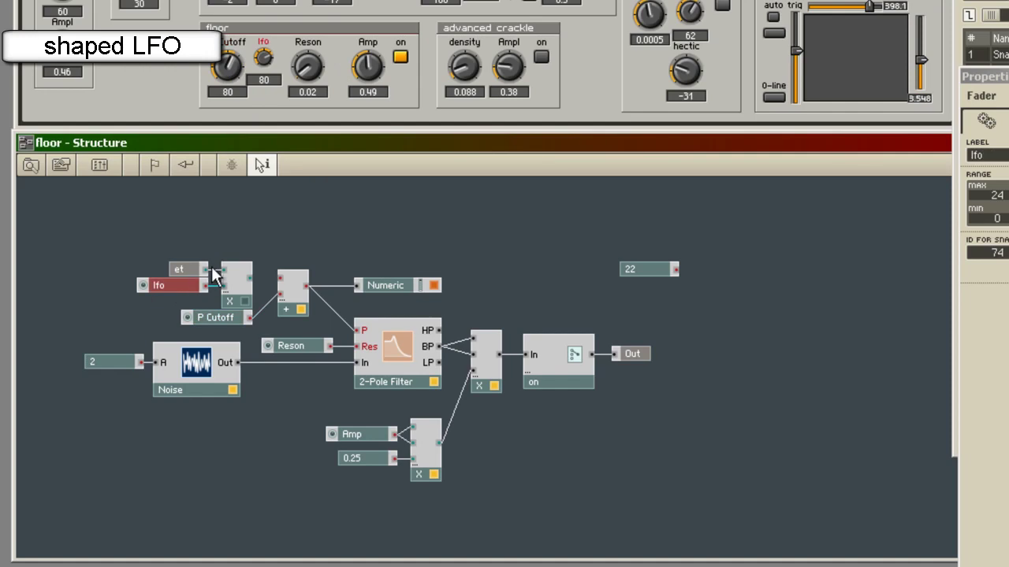
# - In spin LFO, move RpM, 60 and Divide up and the constant 1 up-left toward the LFO
pyautogui.doubleClick(402, 236)
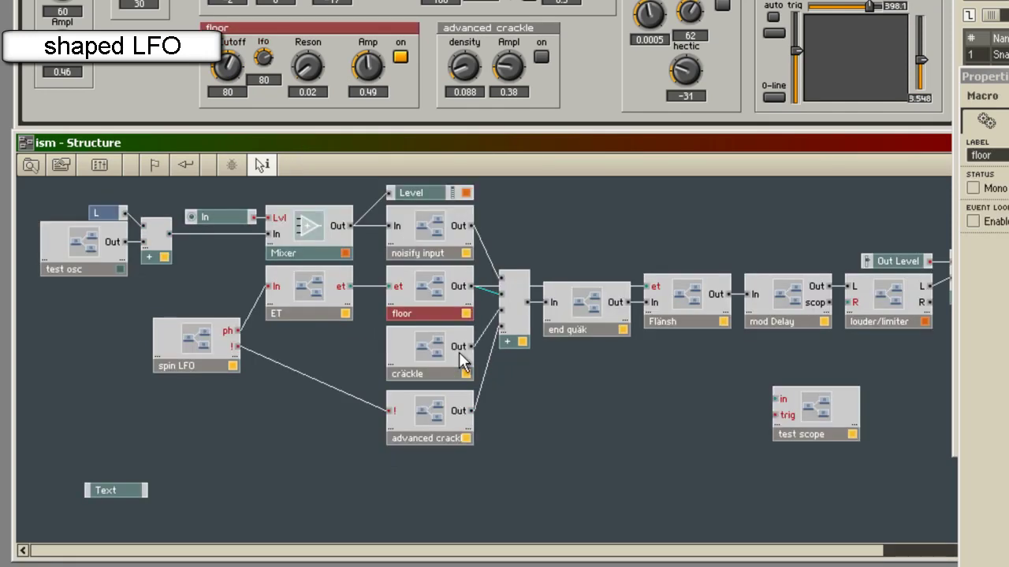
pyautogui.doubleClick(201, 343)
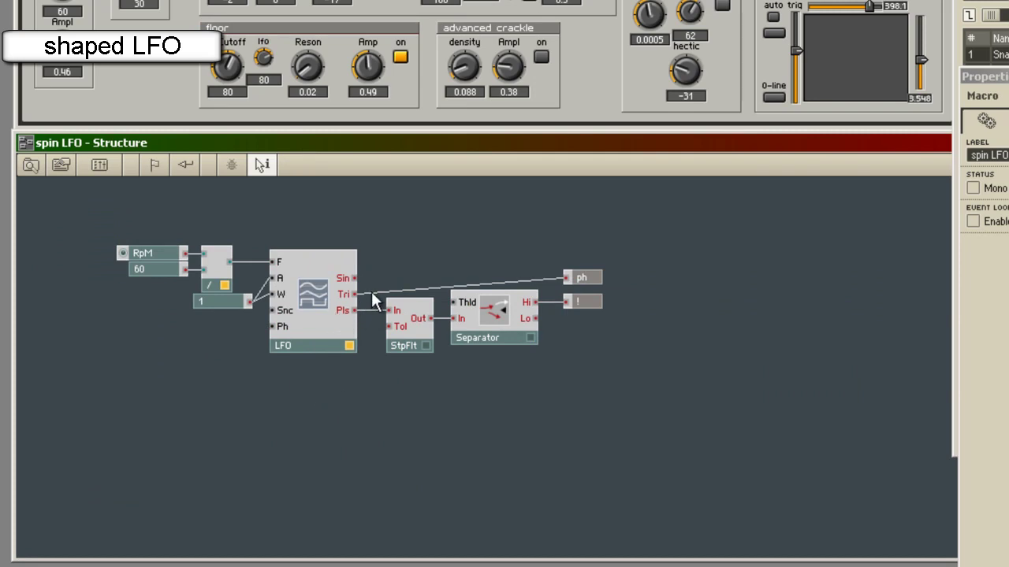
pyautogui.moveTo(371, 293)
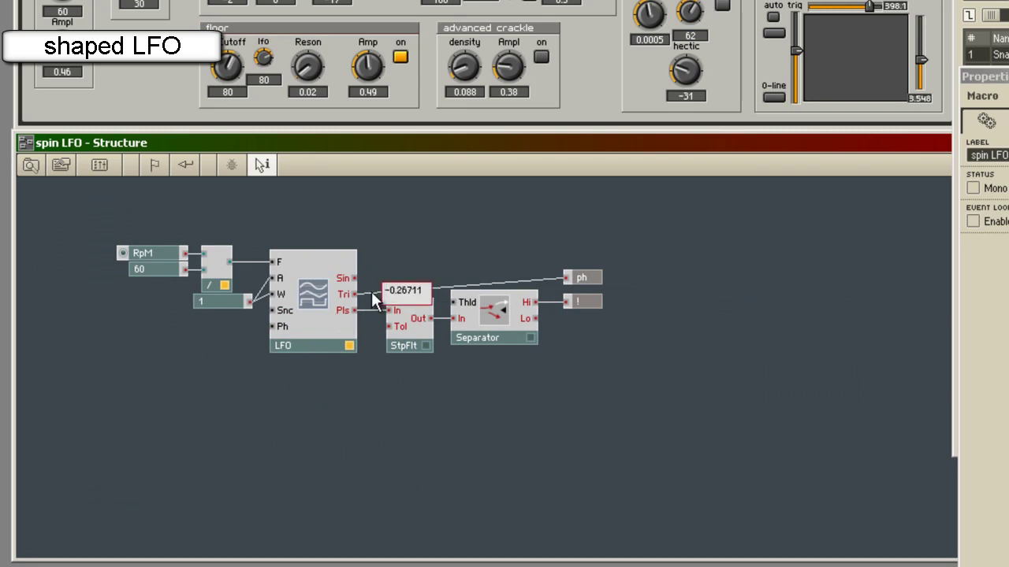
pyautogui.click(303, 347)
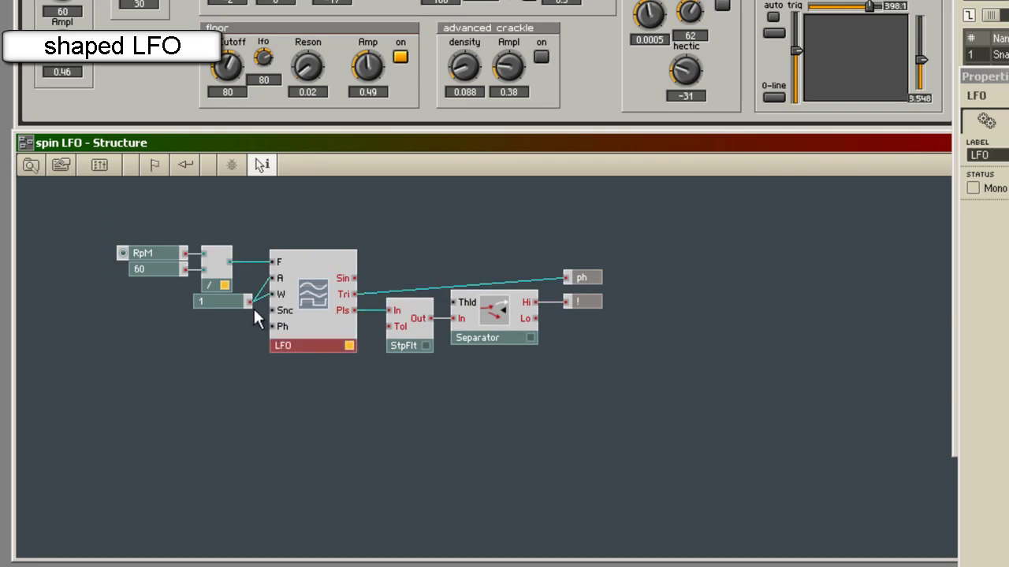
pyautogui.moveTo(152, 223); pyautogui.dragTo(216, 251)
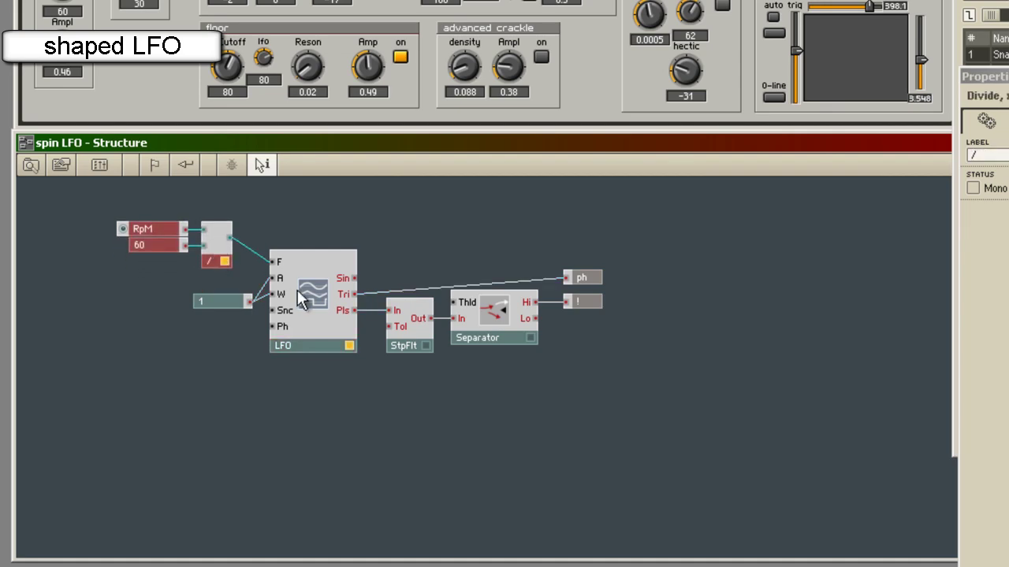
pyautogui.moveTo(233, 297); pyautogui.dragTo(227, 286)
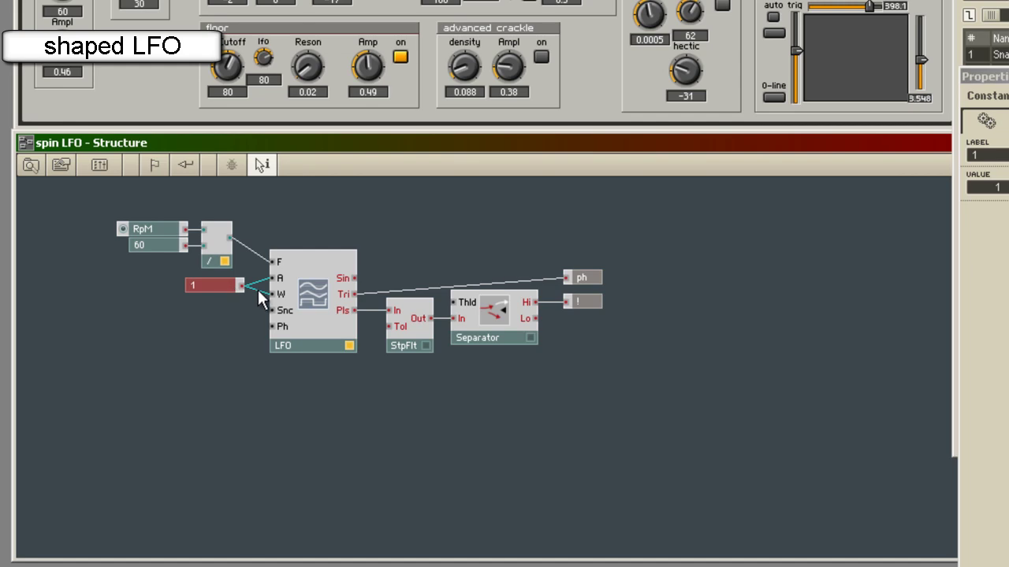
pyautogui.moveTo(283, 300)
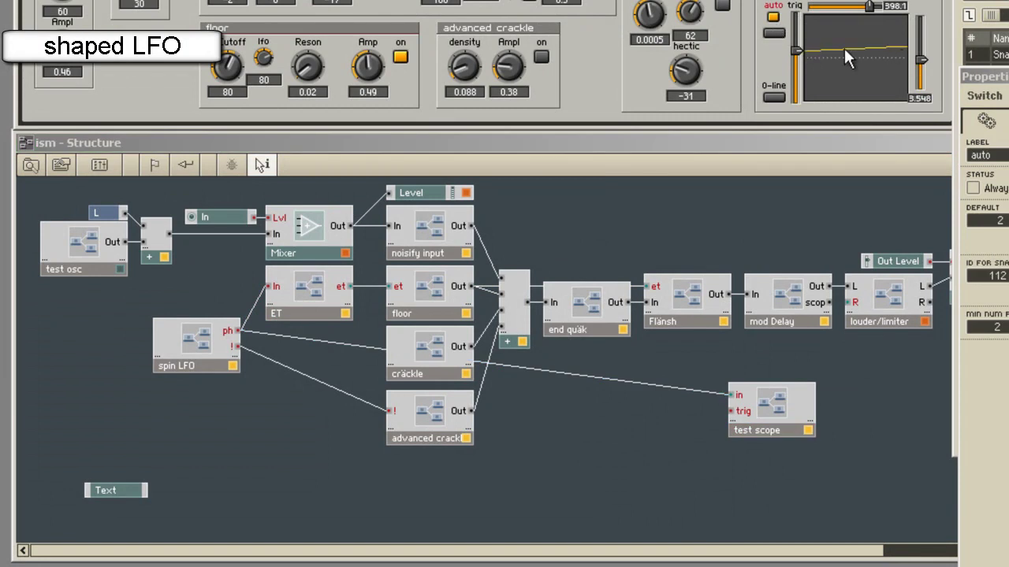
# - Set the test scope T-Scale to 1000, re-enter spin LFO and lower floor Amp to 0.21
pyautogui.moveTo(868, 6); pyautogui.dragTo(886, 7)
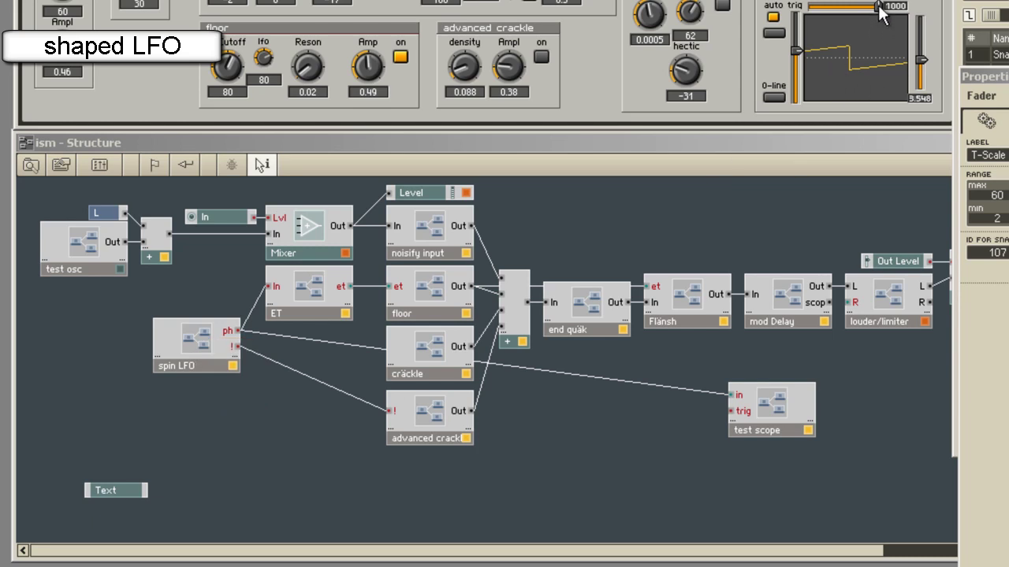
pyautogui.click(797, 49)
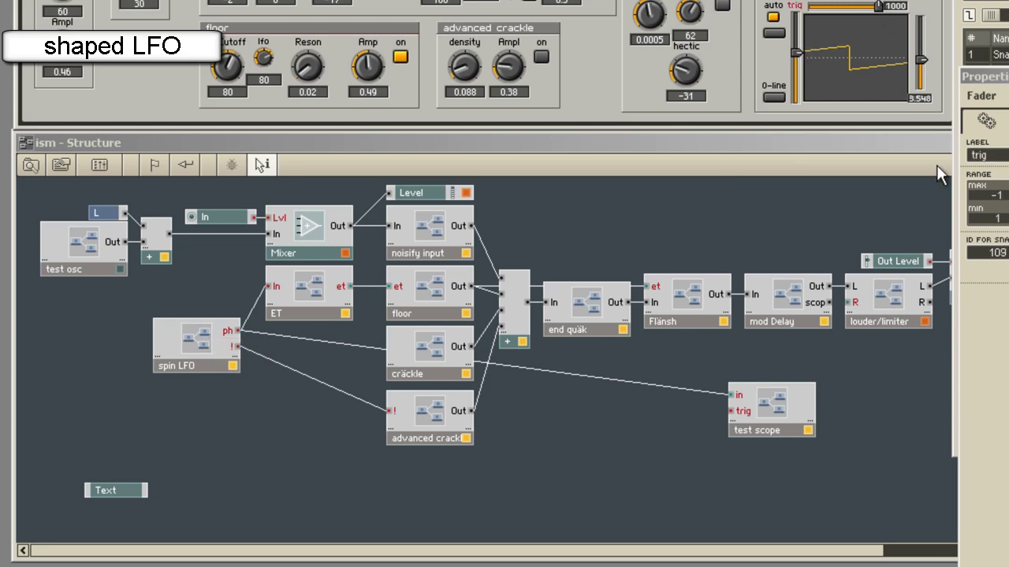
pyautogui.doubleClick(190, 346)
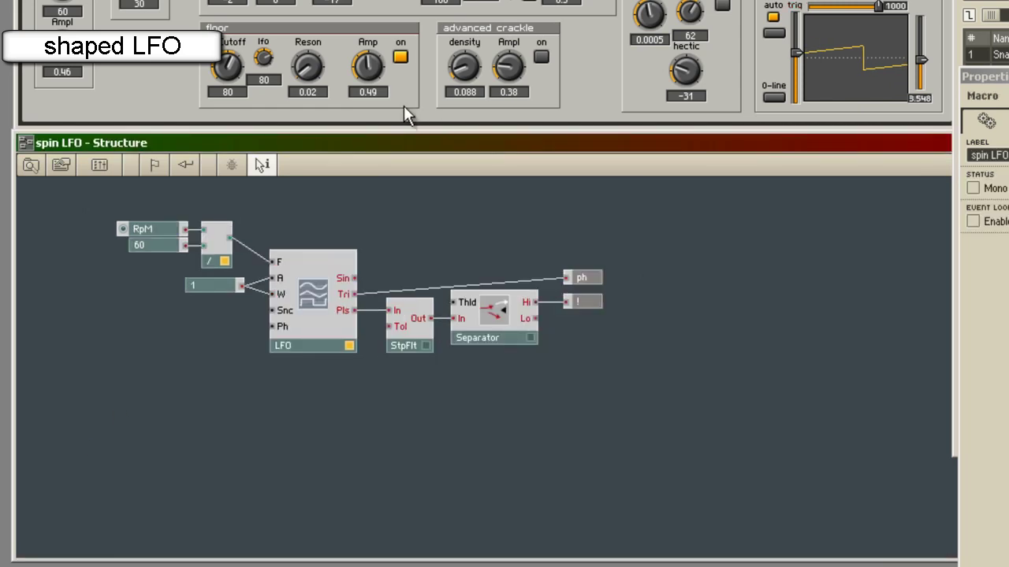
pyautogui.moveTo(367, 69); pyautogui.dragTo(364, 101)
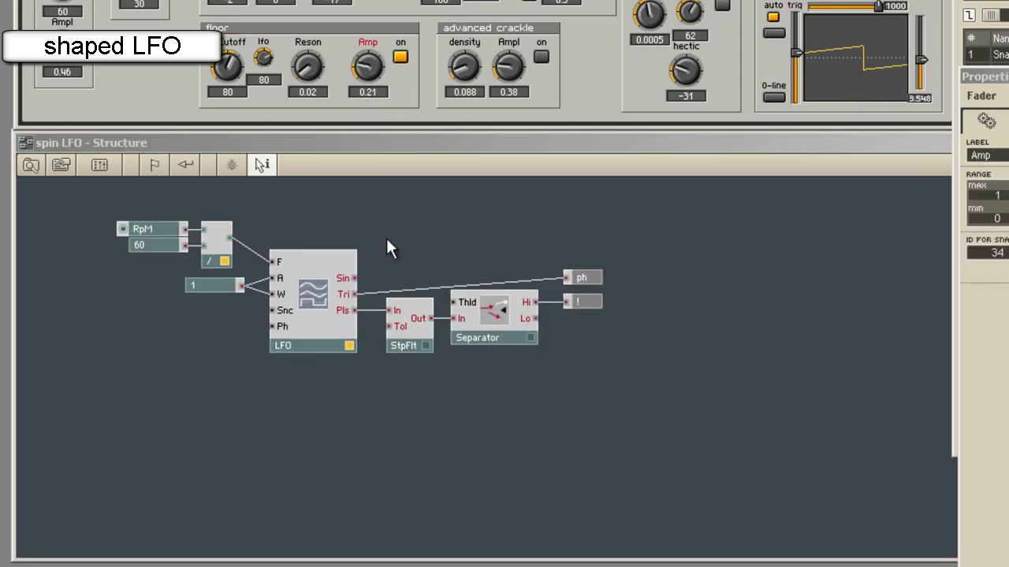
pyautogui.click(405, 266)
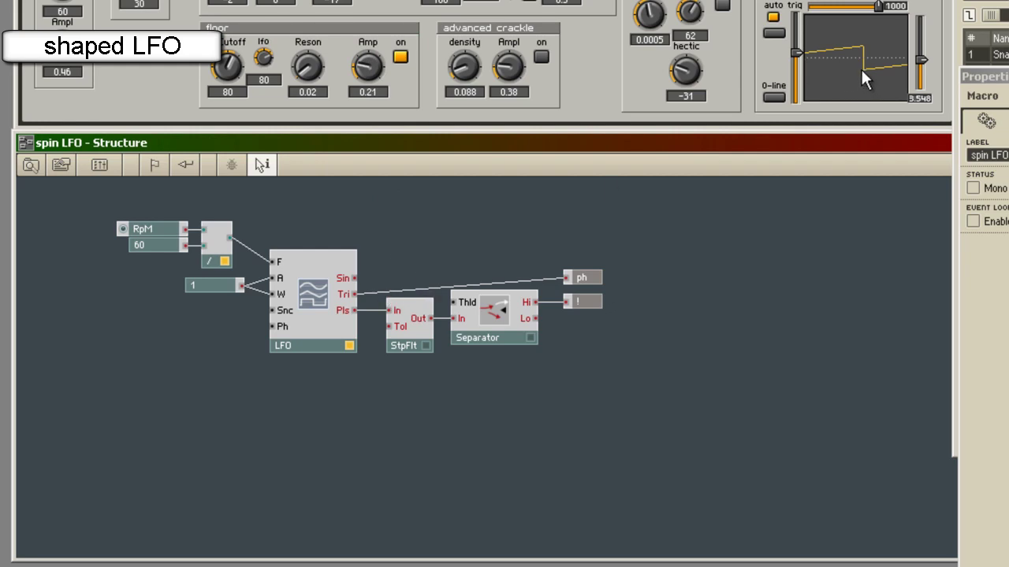
# - Open the ET macro and inspect its Event Table, 0.5 constant and In input
pyautogui.doubleClick(658, 237)
pyautogui.doubleClick(295, 281)
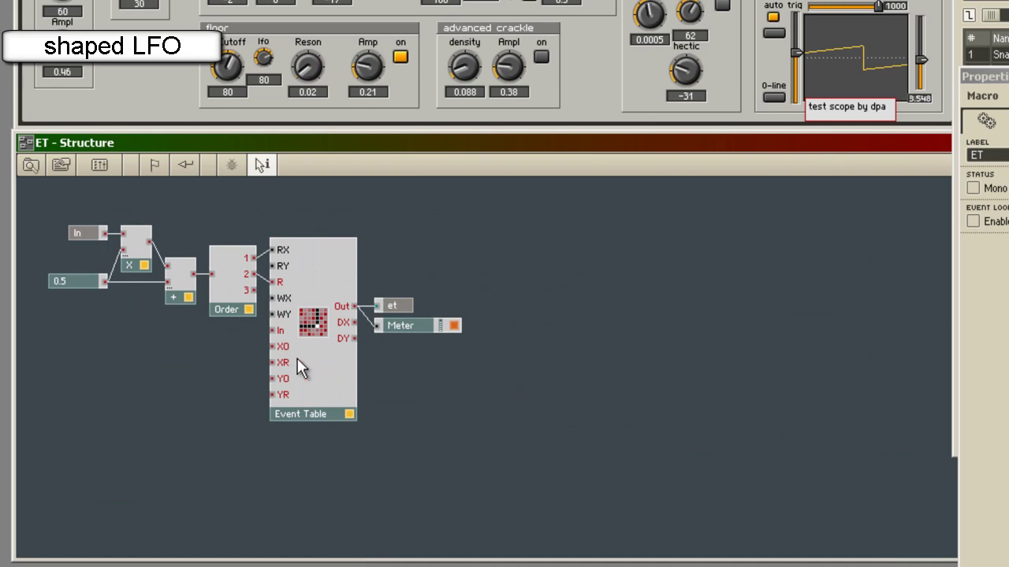
pyautogui.click(321, 378)
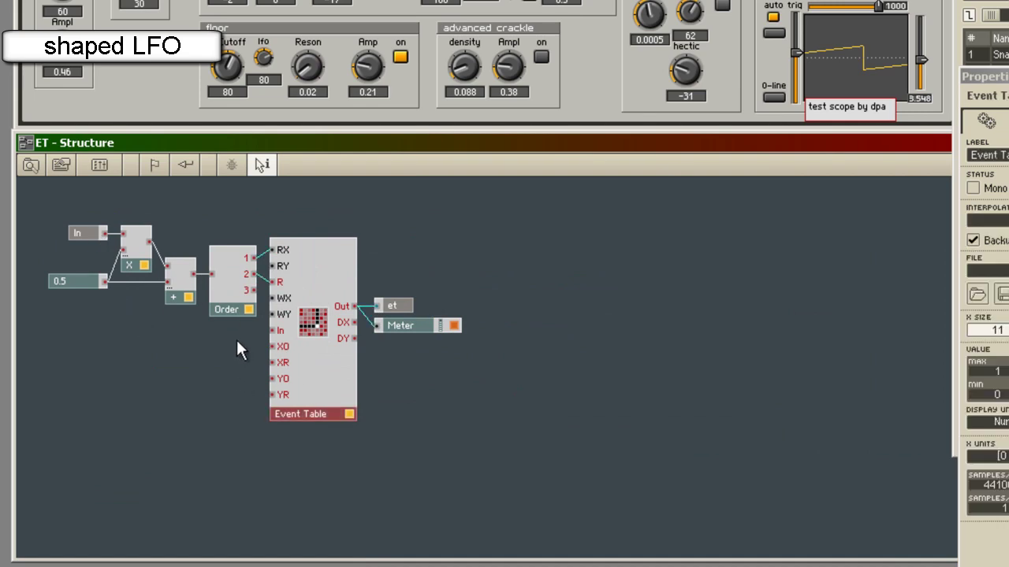
pyautogui.click(86, 284)
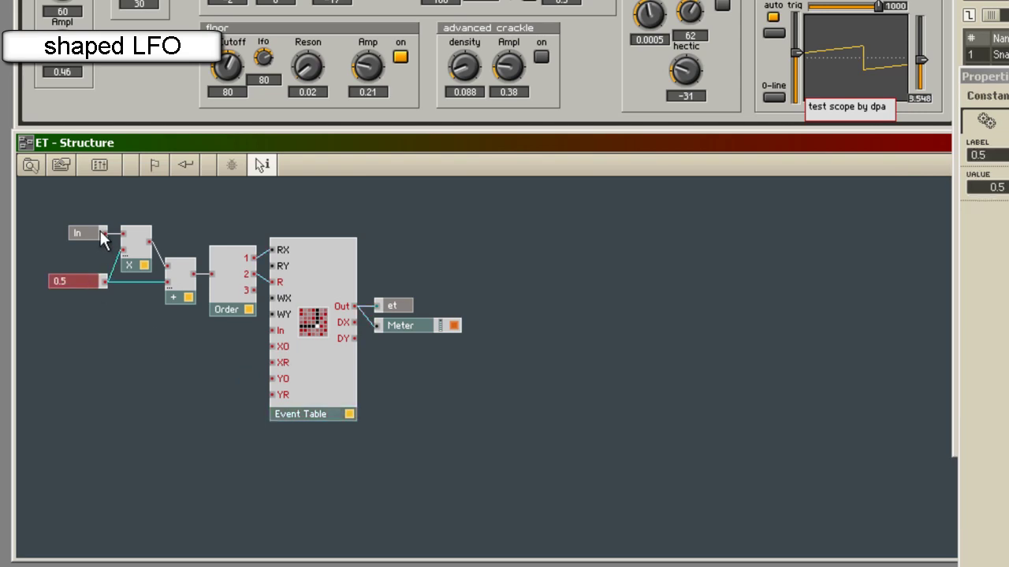
pyautogui.click(81, 234)
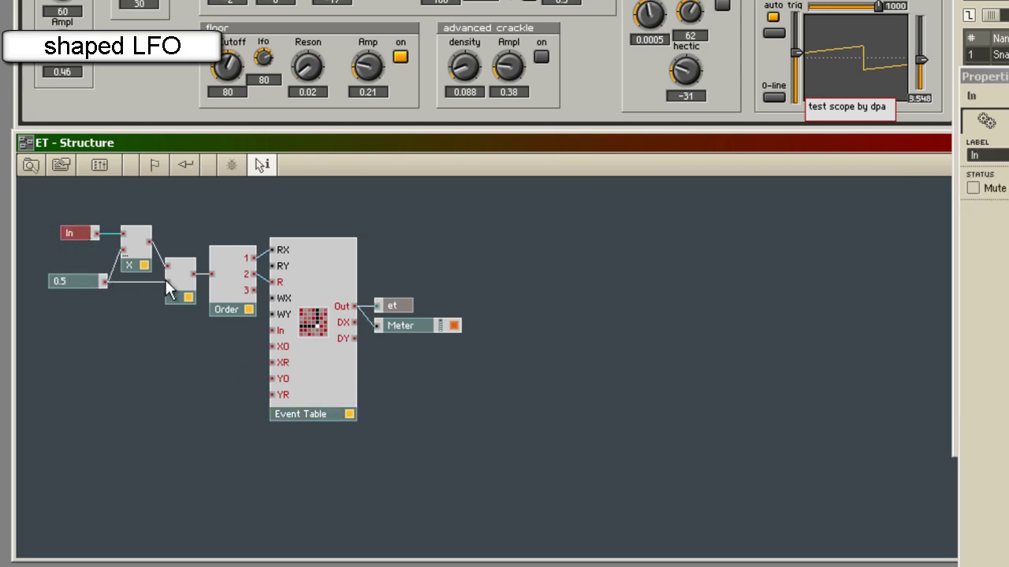
pyautogui.moveTo(203, 275)
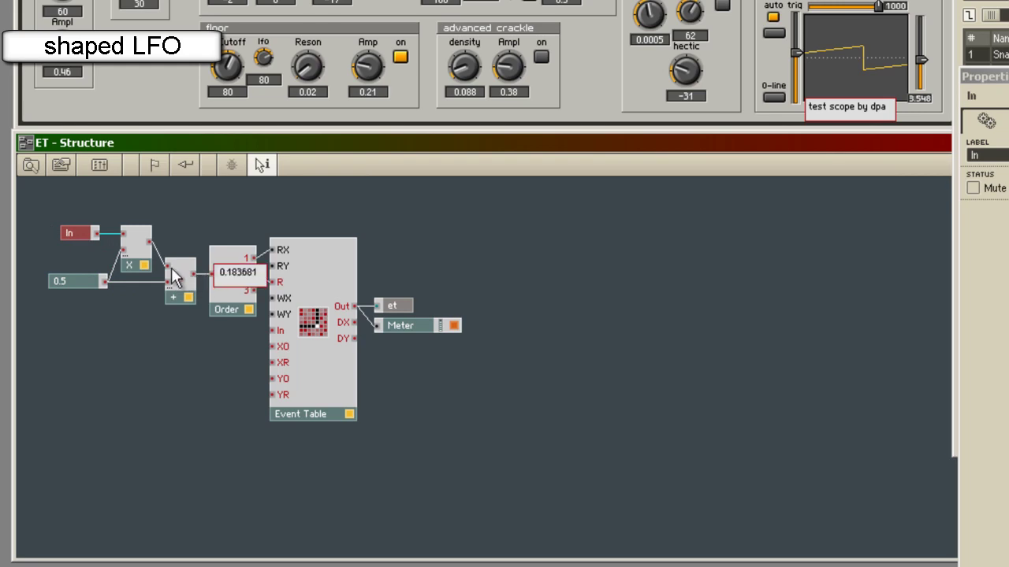
pyautogui.click(77, 281)
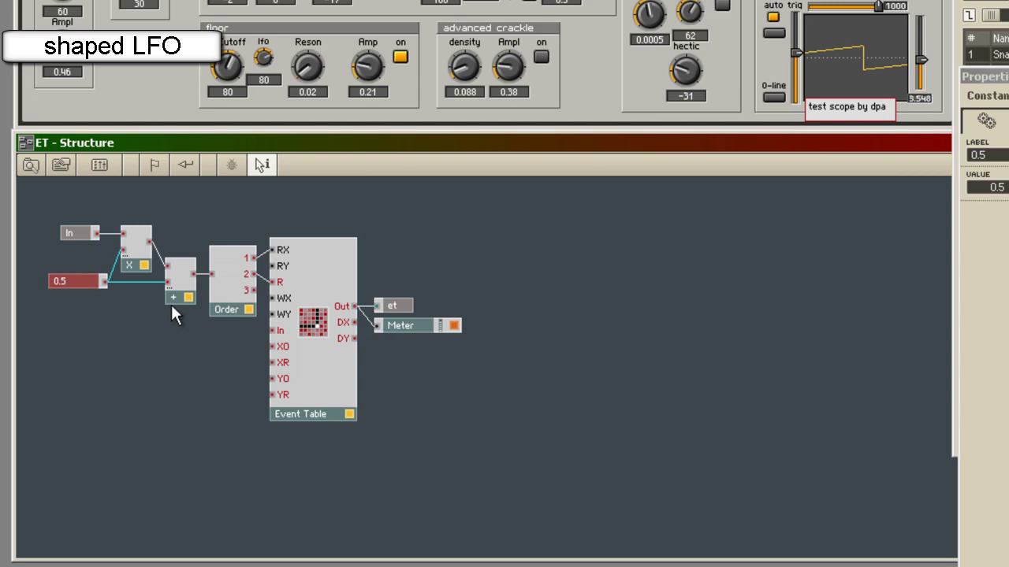
pyautogui.click(322, 334)
pyautogui.click(527, 398)
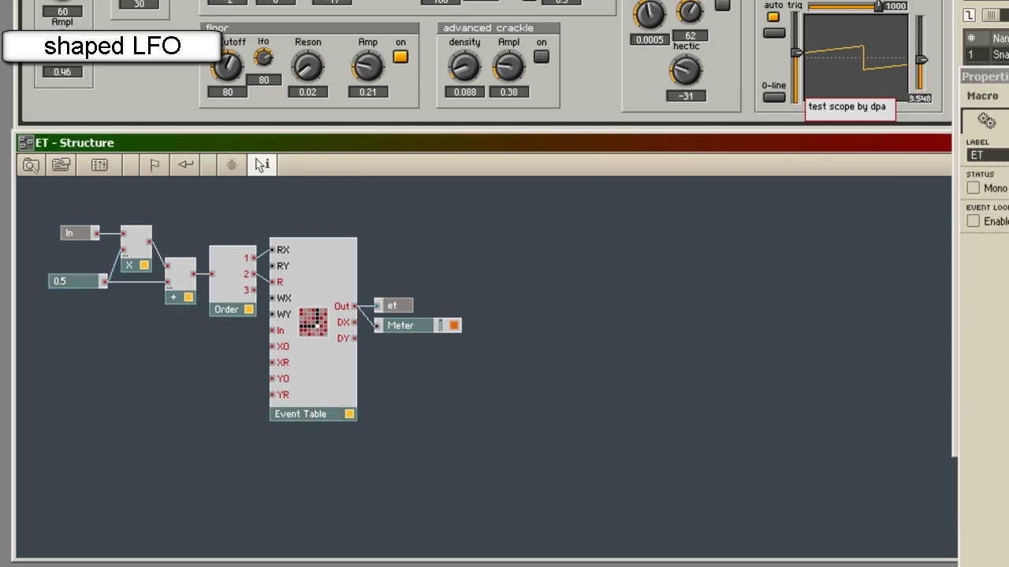
# - Make the ET macro's panel visible and enlarge the panel area to show the Event Table graph and Meter
pyautogui.click(1002, 118)
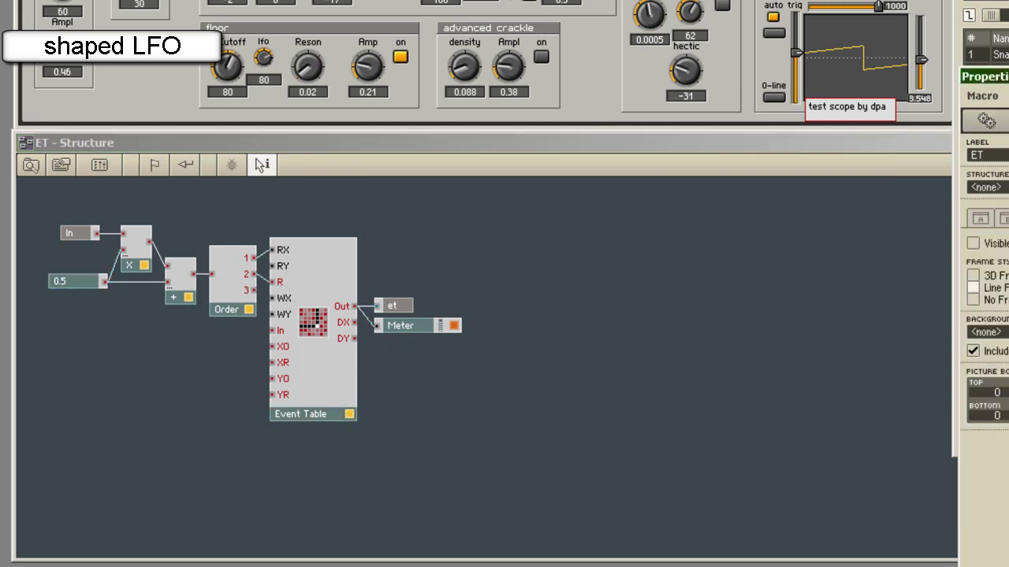
pyautogui.click(986, 122)
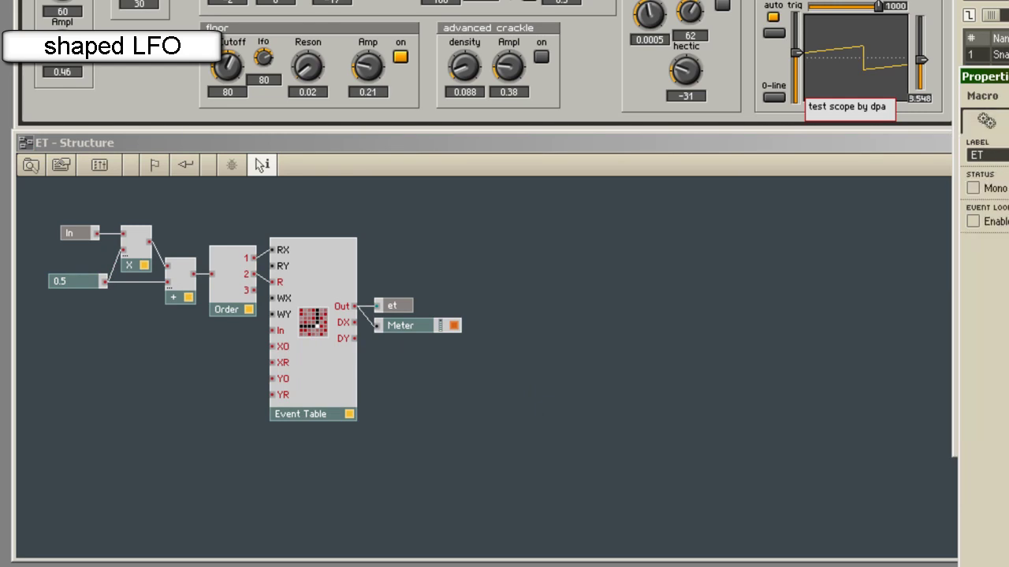
pyautogui.click(349, 383)
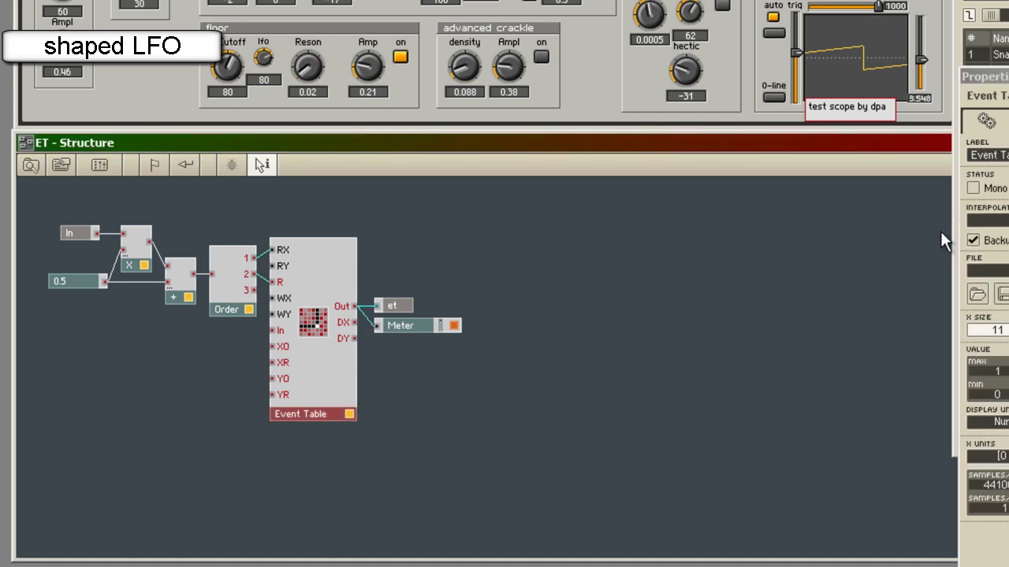
pyautogui.click(585, 357)
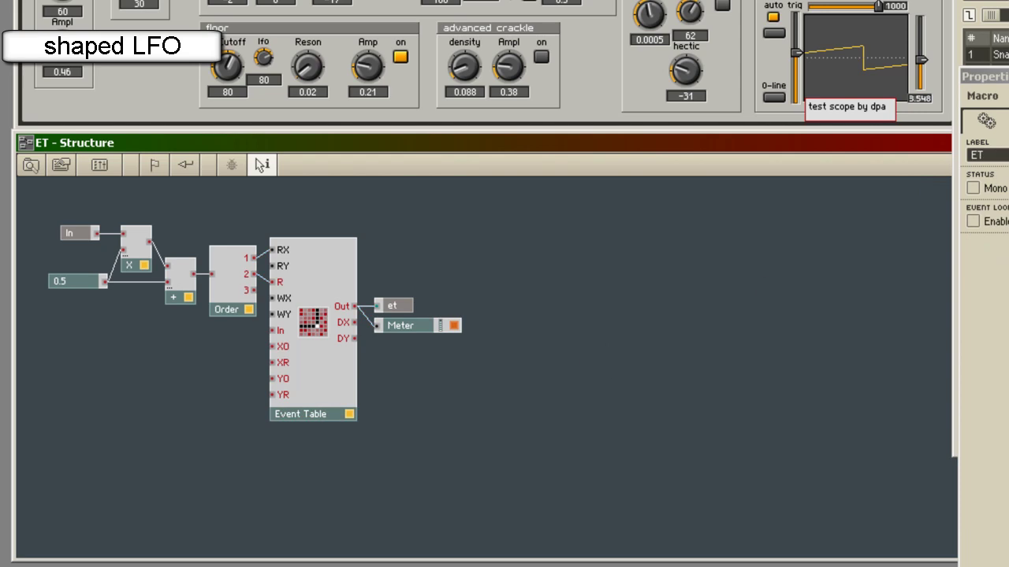
pyautogui.click(972, 244)
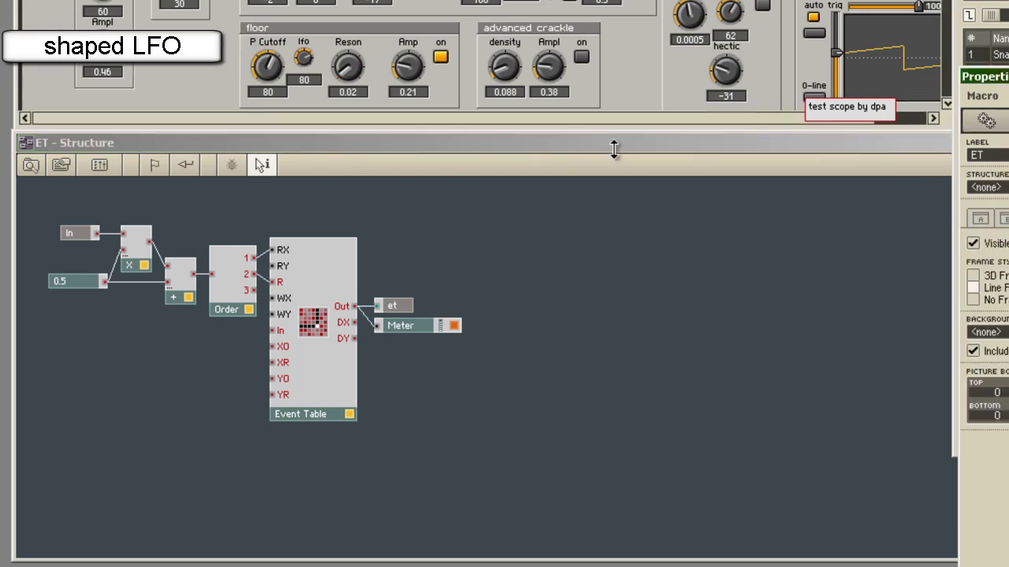
pyautogui.click(209, 67)
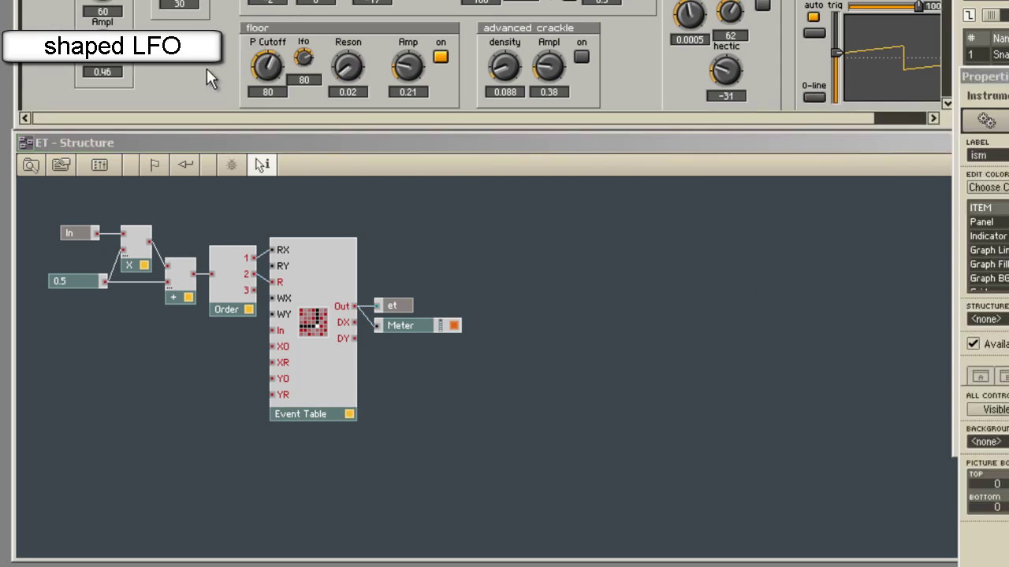
pyautogui.moveTo(173, 125); pyautogui.dragTo(184, 355)
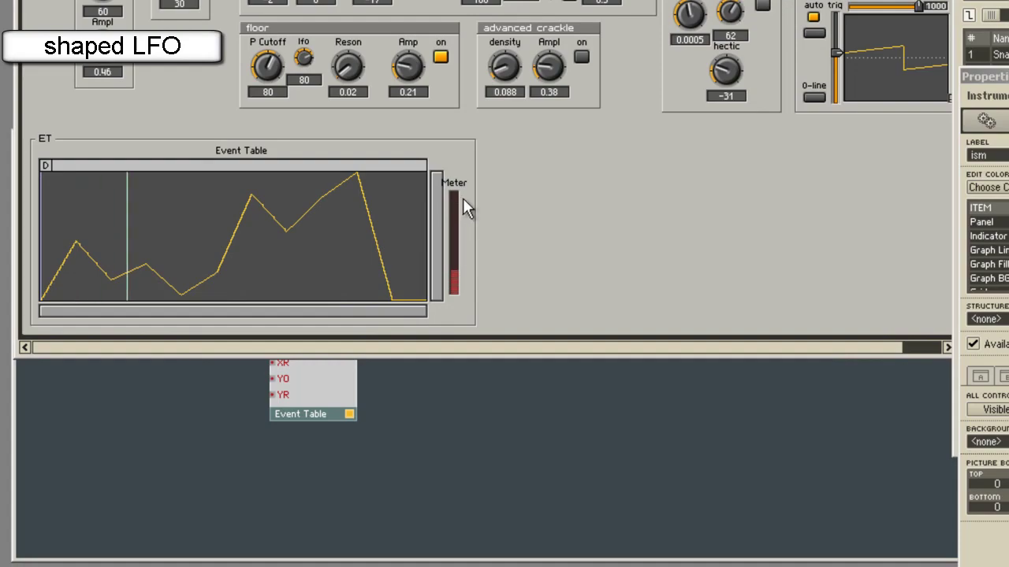
pyautogui.click(452, 202)
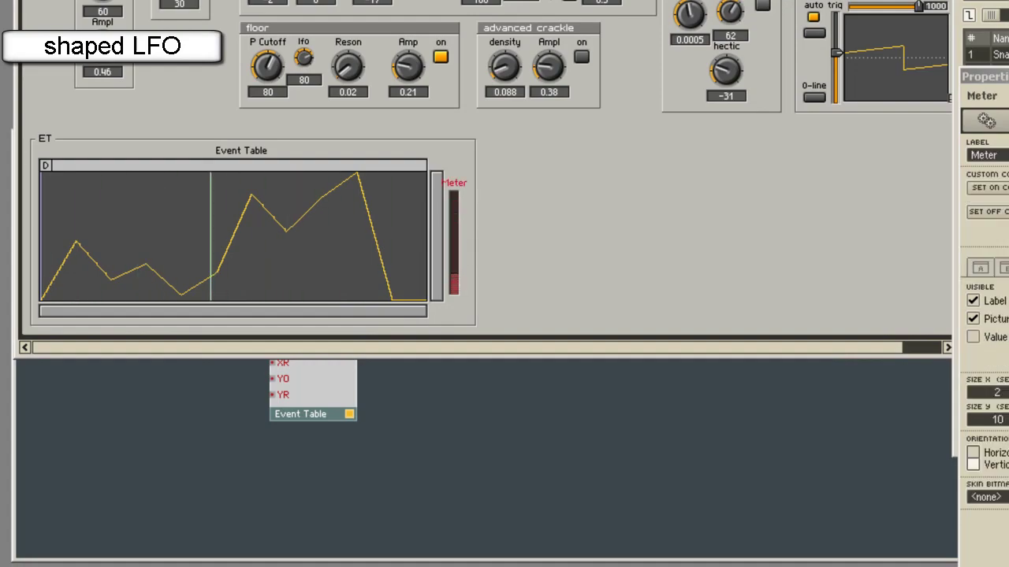
pyautogui.click(46, 138)
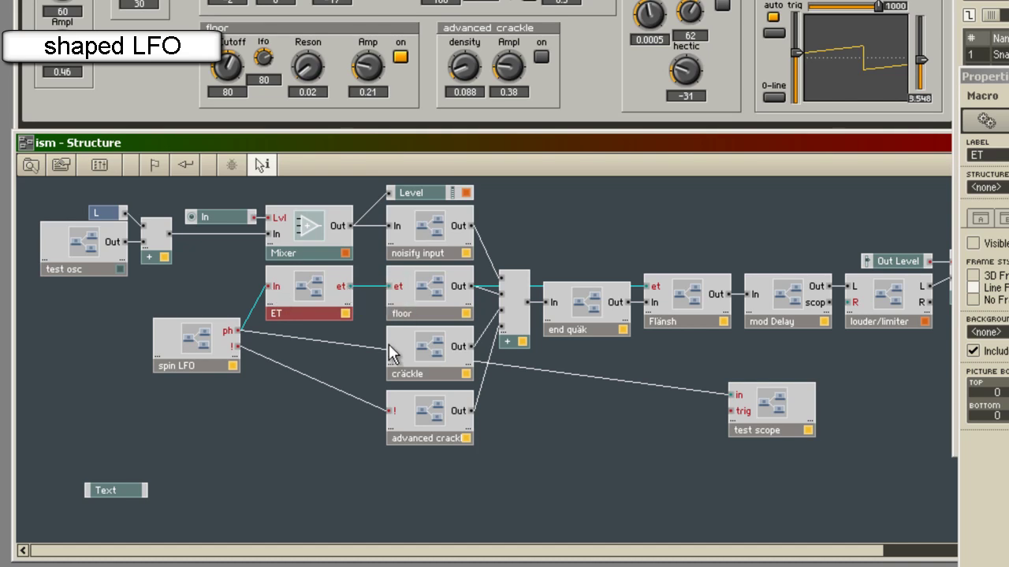
# - Inside the floor macro, raise the floor noise Amp from 0.21 to 0.33
pyautogui.doubleClick(420, 294)
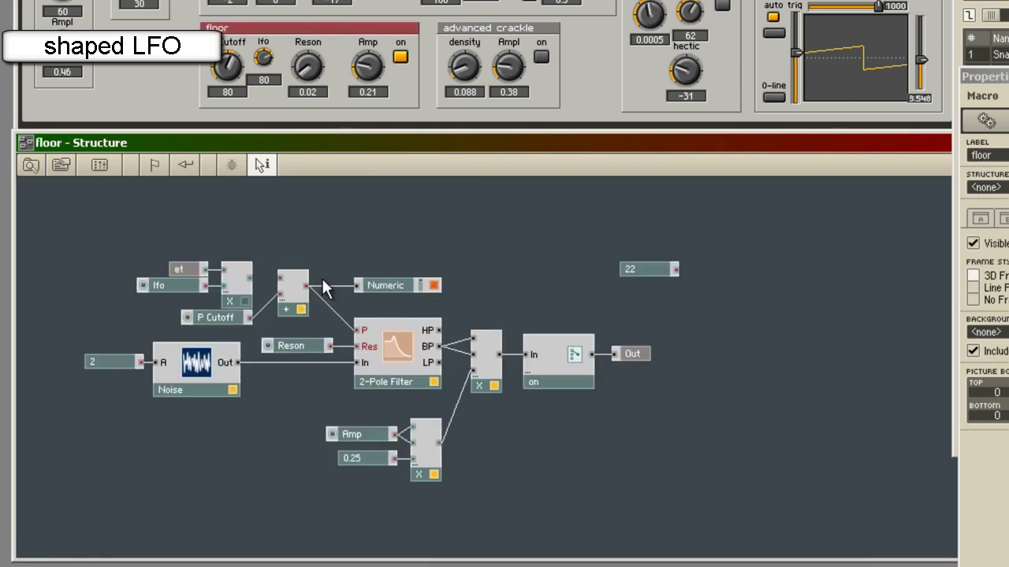
pyautogui.moveTo(249, 278); pyautogui.dragTo(281, 292)
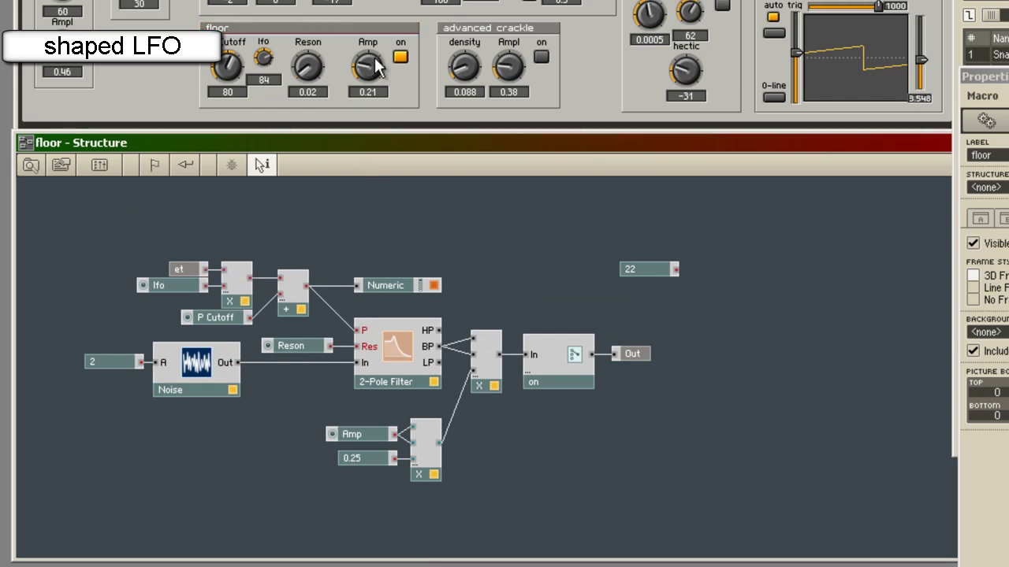
pyautogui.moveTo(370, 70); pyautogui.dragTo(379, 52)
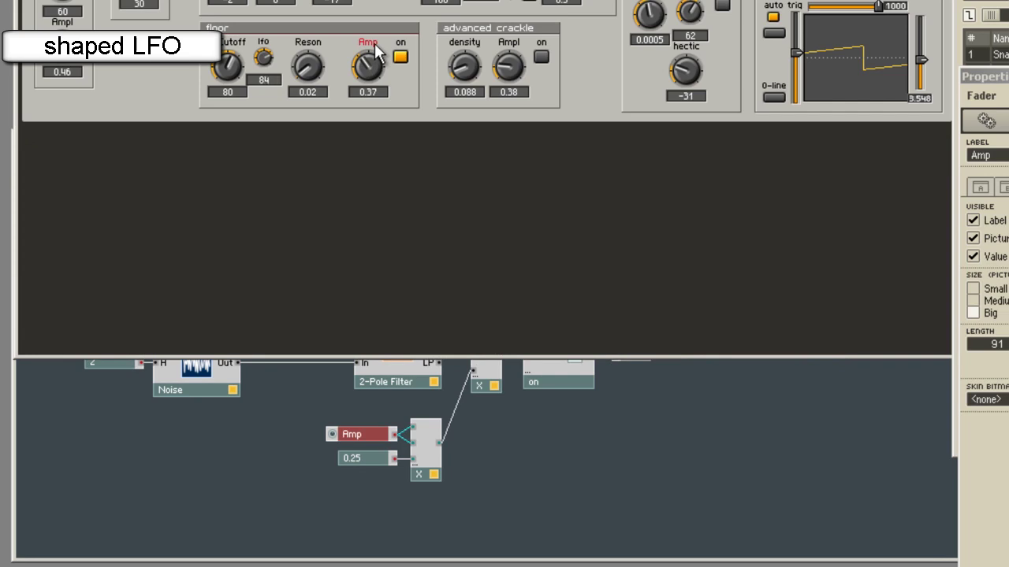
pyautogui.moveTo(376, 52)
pyautogui.mouseDown()
pyautogui.moveTo(408, 4)
pyautogui.moveTo(392, 47)
pyautogui.mouseUp()
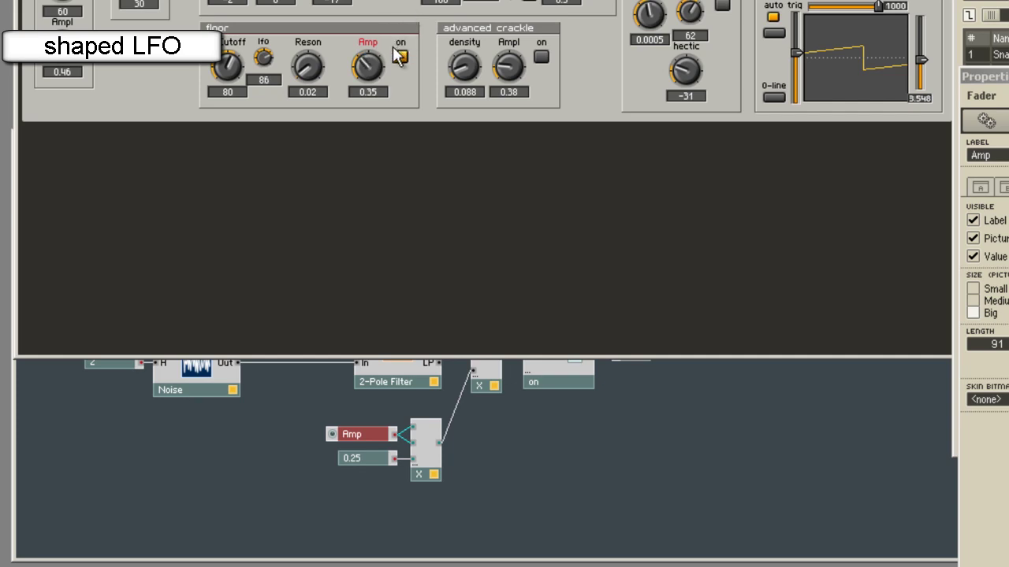
pyautogui.click(308, 434)
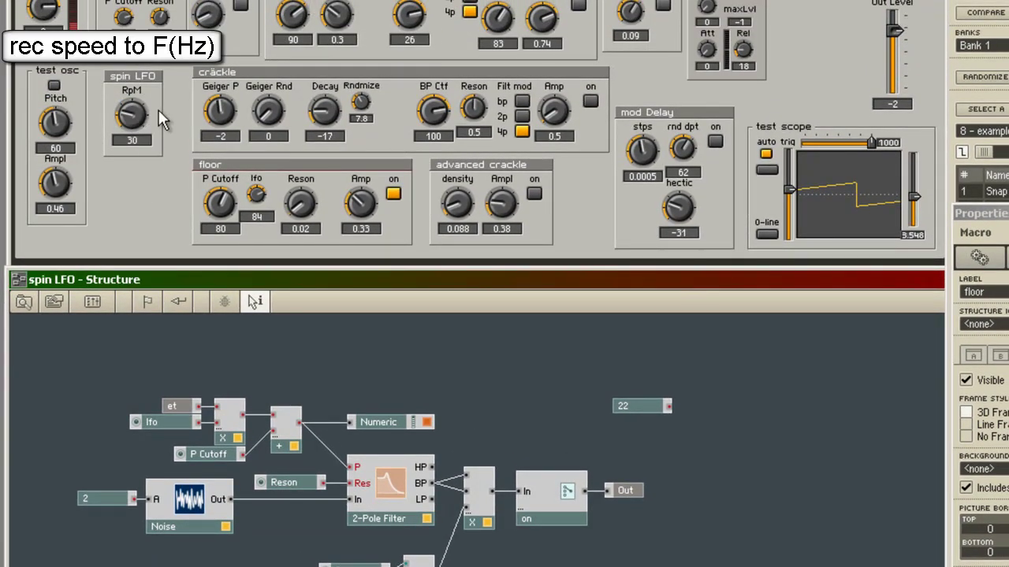
# - Tidy the RpM and 60 modules in spin LFO and trace how RpM divided by 60 feeds the LFO
pyautogui.click(159, 109)
pyautogui.moveTo(146, 367); pyautogui.dragTo(142, 352)
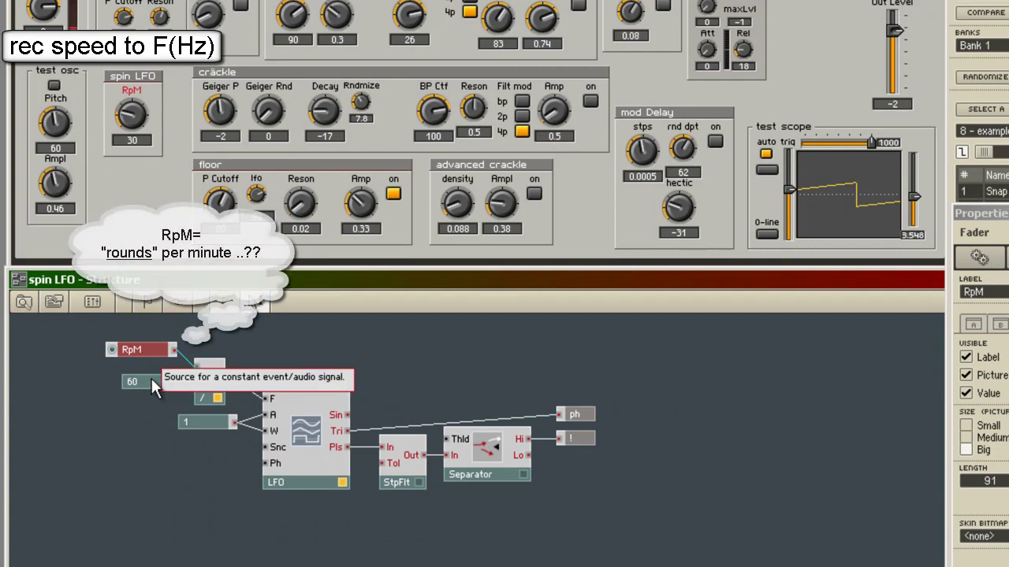
pyautogui.moveTo(154, 377); pyautogui.dragTo(151, 376)
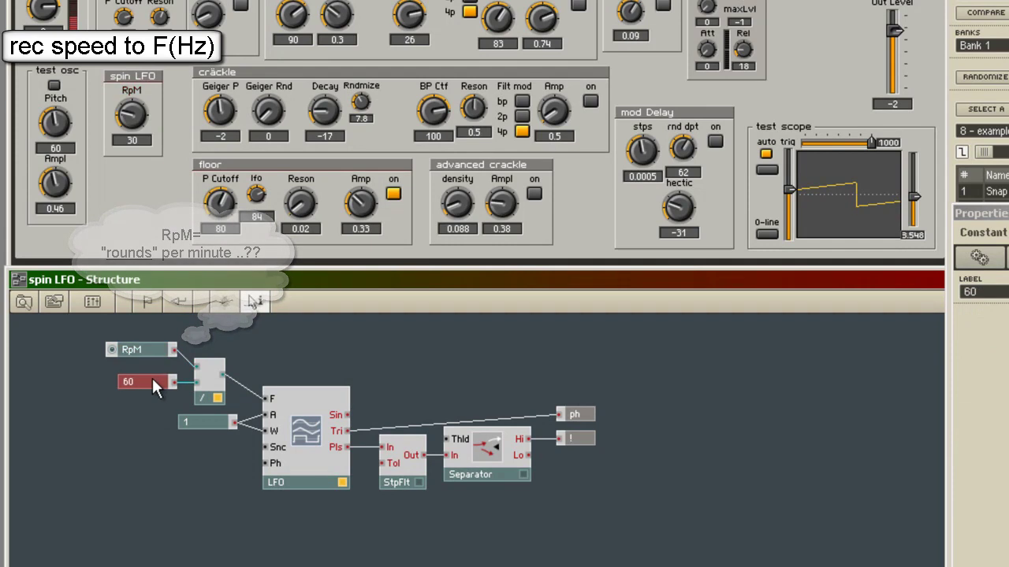
pyautogui.click(163, 339)
pyautogui.click(155, 351)
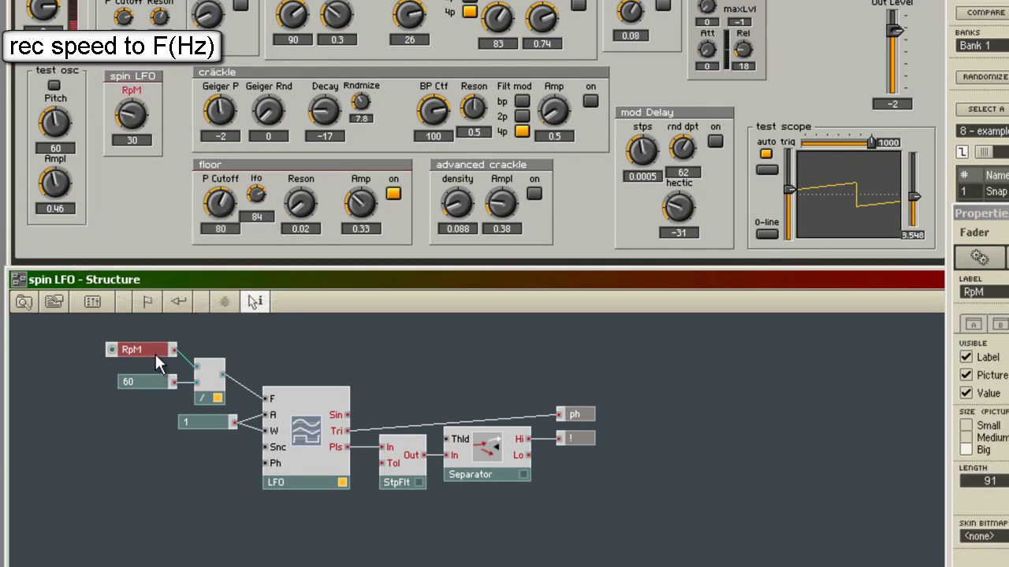
pyautogui.click(297, 410)
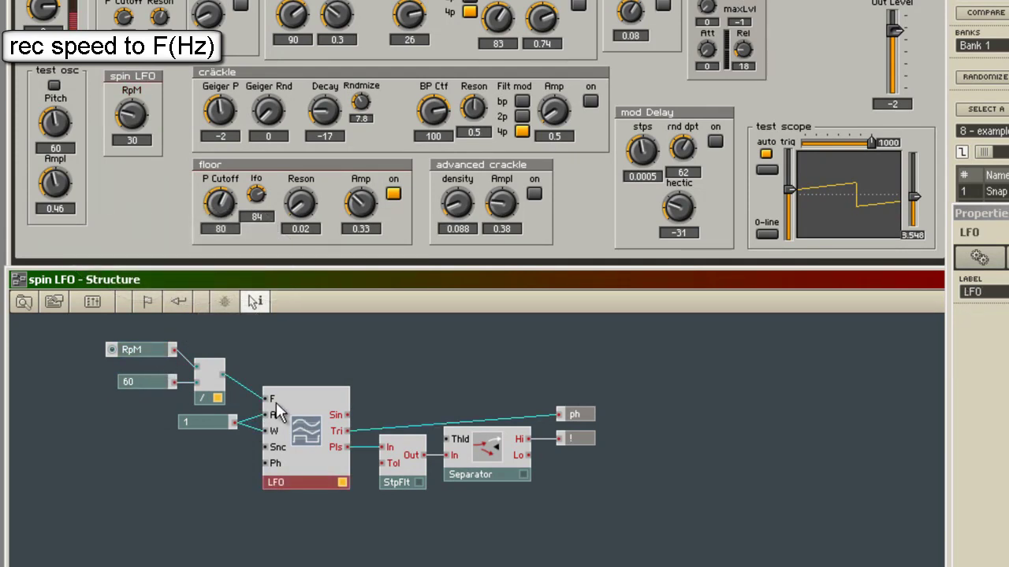
pyautogui.click(226, 356)
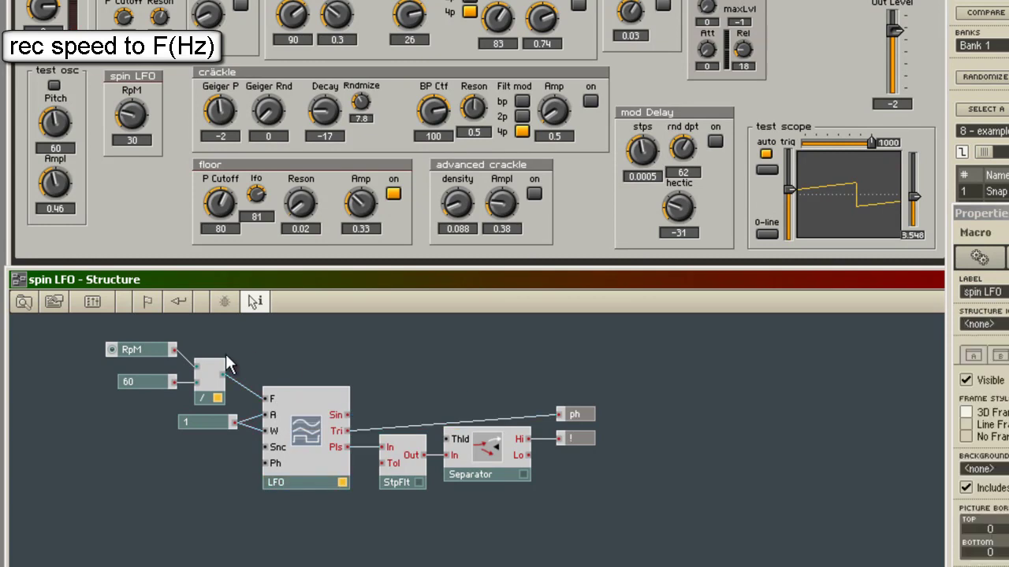
pyautogui.click(147, 349)
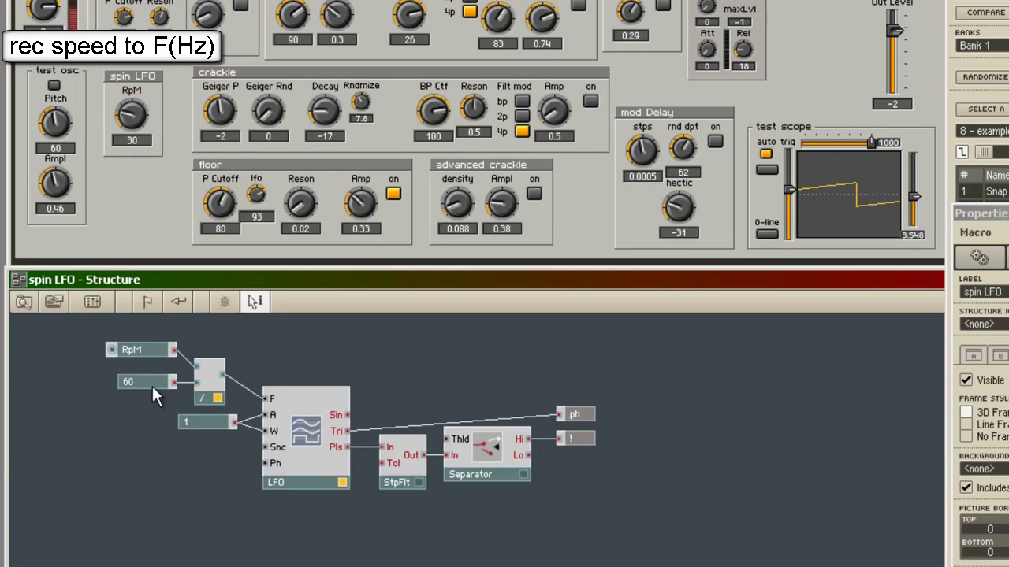
pyautogui.click(151, 383)
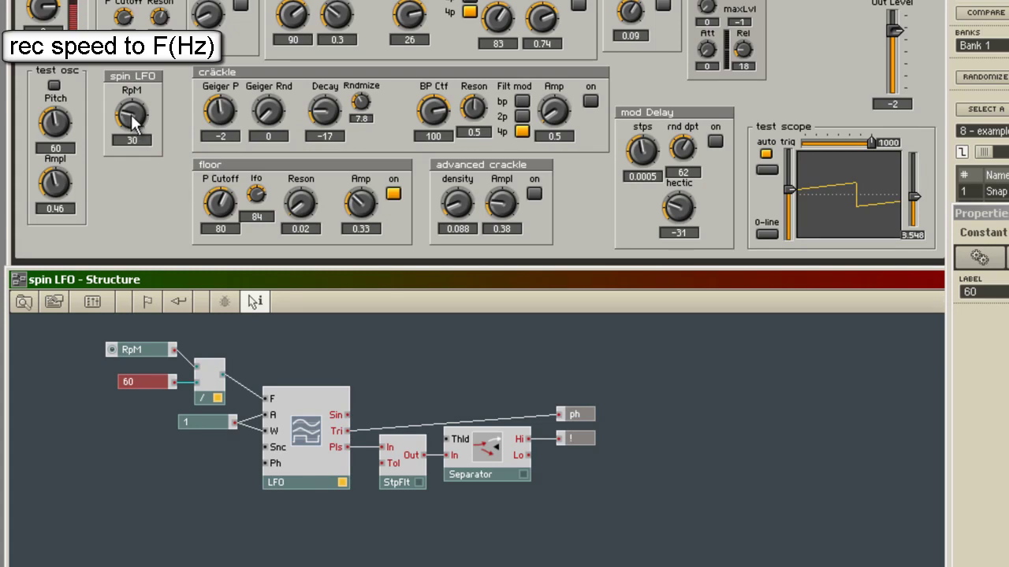
# - Try different RpM record speeds, settling RpM at 30
pyautogui.moveTo(130, 116); pyautogui.dragTo(165, 64)
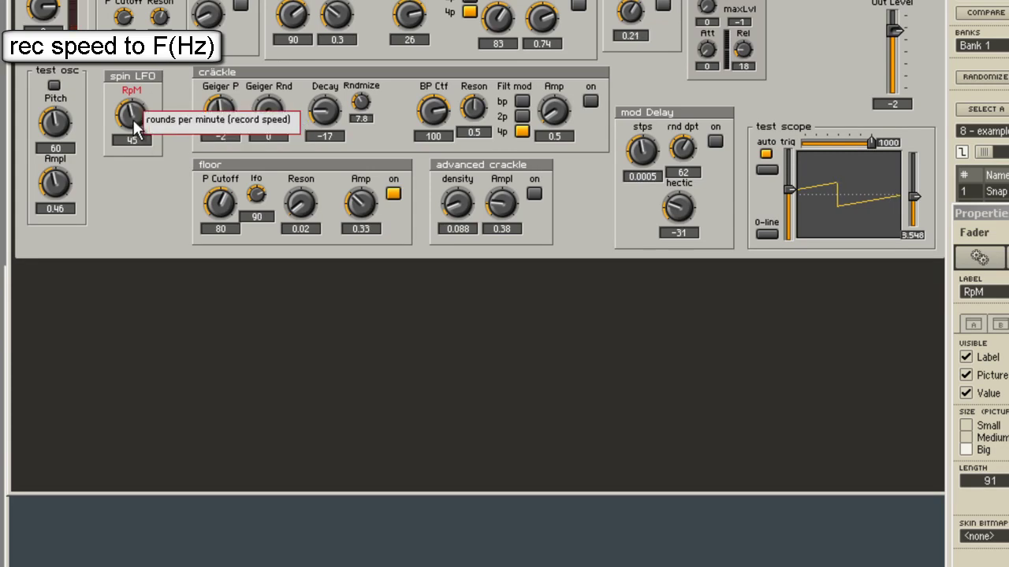
pyautogui.moveTo(136, 130); pyautogui.dragTo(122, 225)
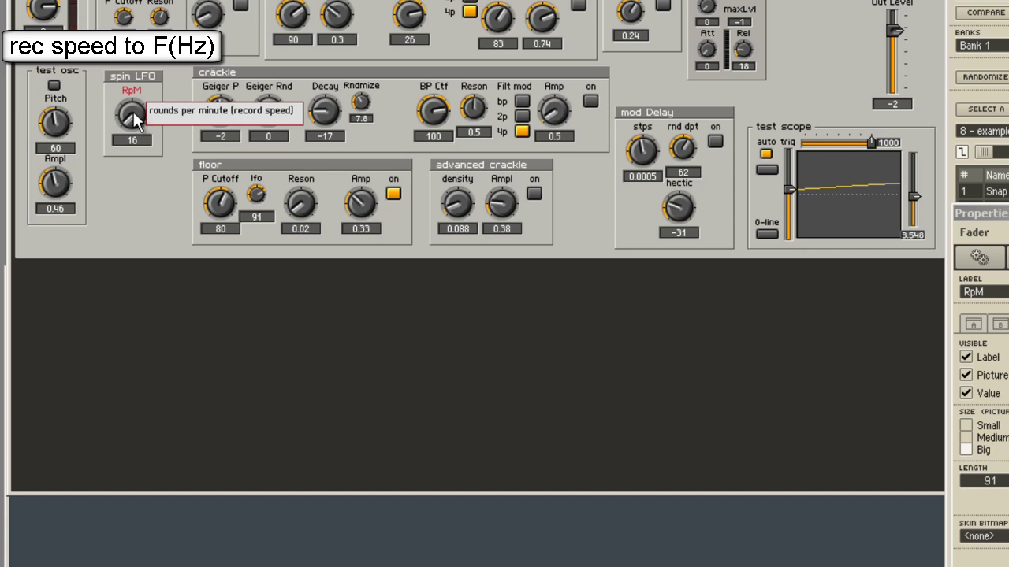
pyautogui.moveTo(138, 118)
pyautogui.mouseDown()
pyautogui.moveTo(161, 73)
pyautogui.moveTo(175, 68)
pyautogui.mouseUp()
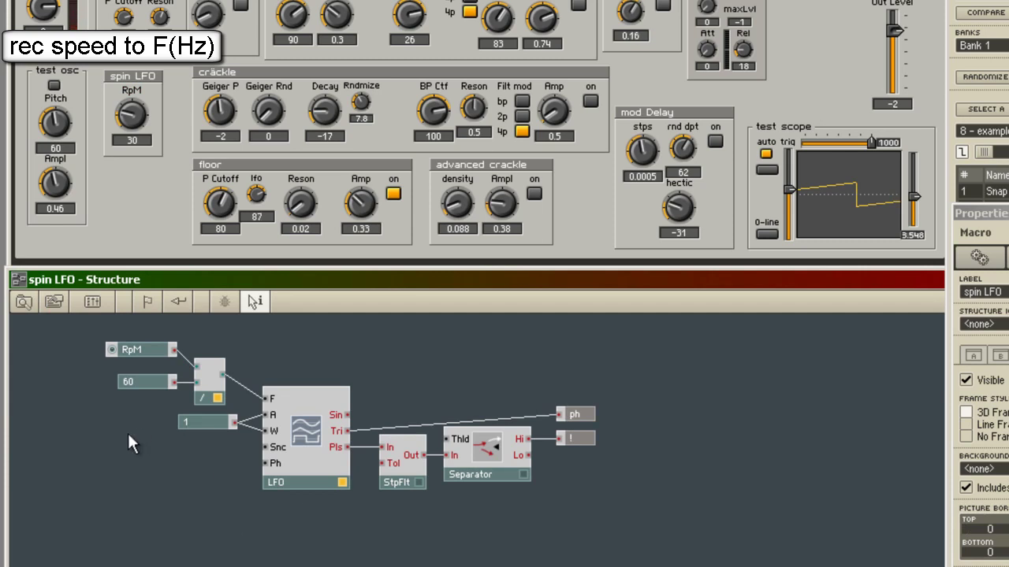
# - Turn off the floor noise, open the cräckle macro and shift the Geiger module group left
pyautogui.doubleClick(128, 441)
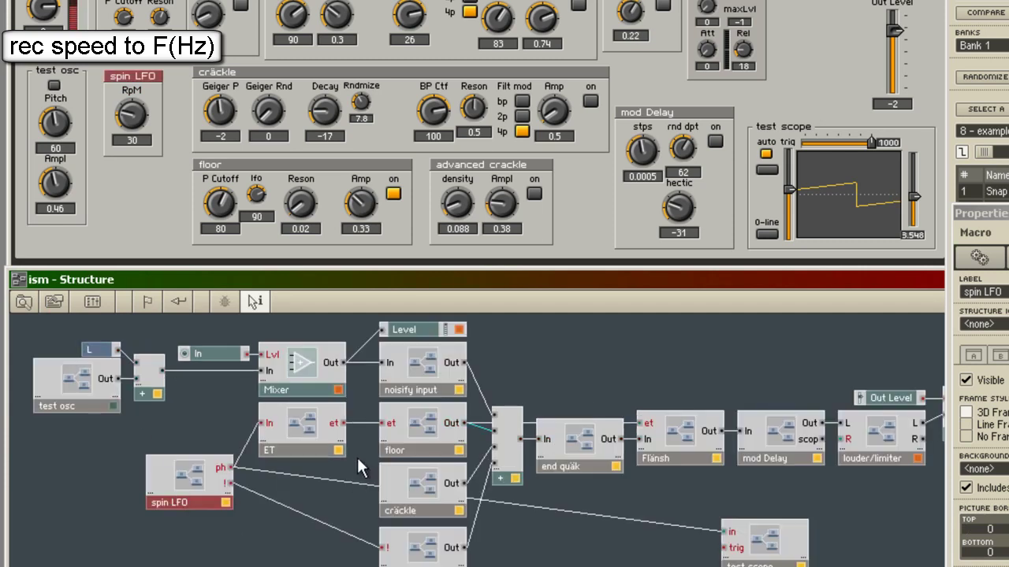
pyautogui.click(393, 193)
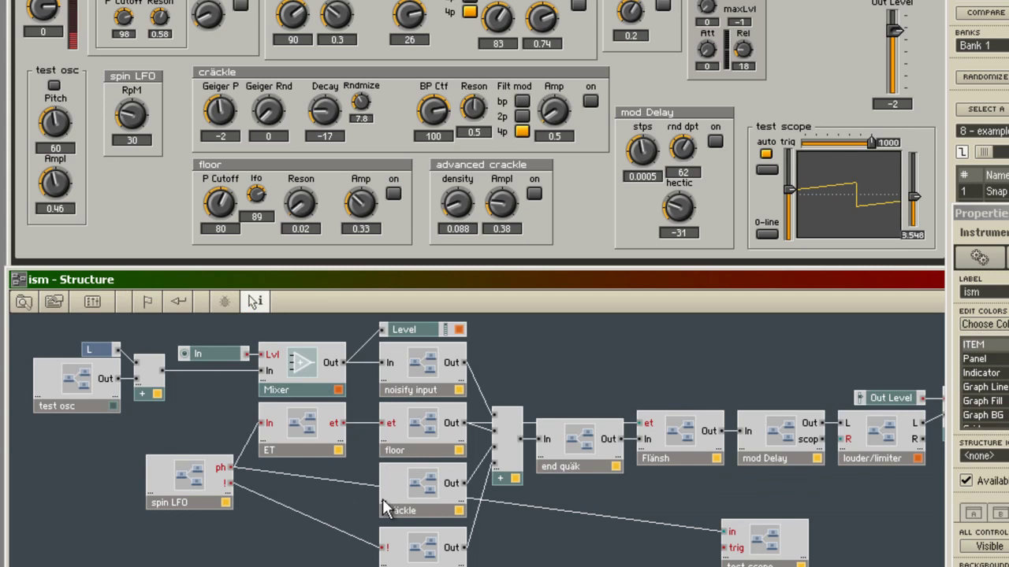
pyautogui.click(196, 498)
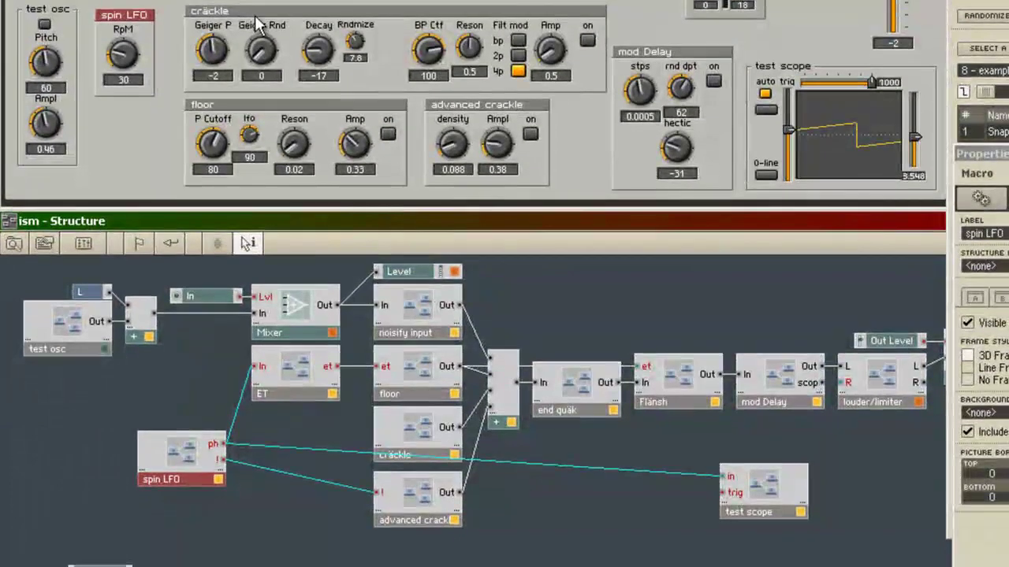
pyautogui.click(267, 73)
pyautogui.doubleClick(404, 465)
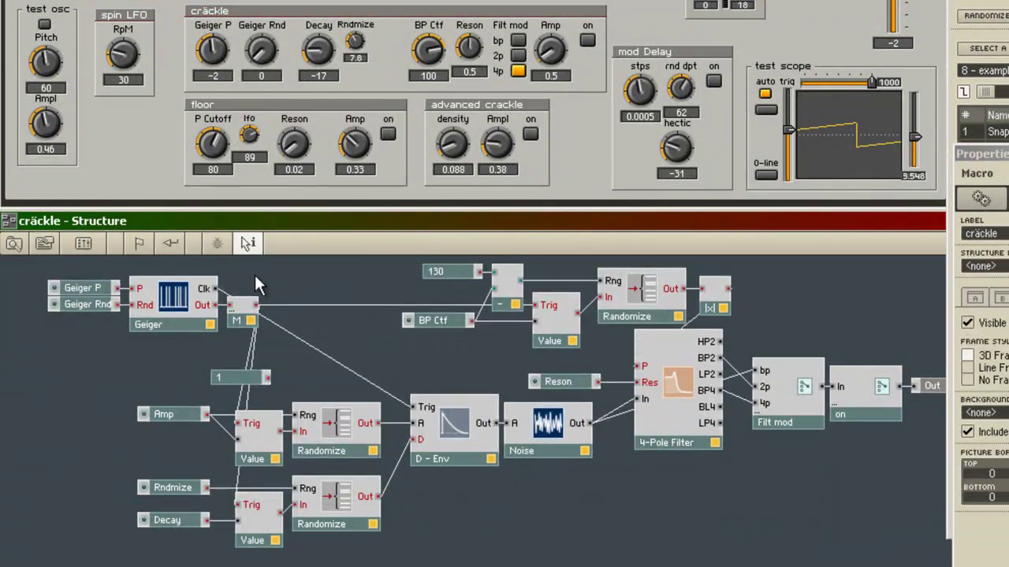
pyautogui.moveTo(84, 278); pyautogui.dragTo(238, 335)
pyautogui.moveTo(193, 328); pyautogui.dragTo(134, 334)
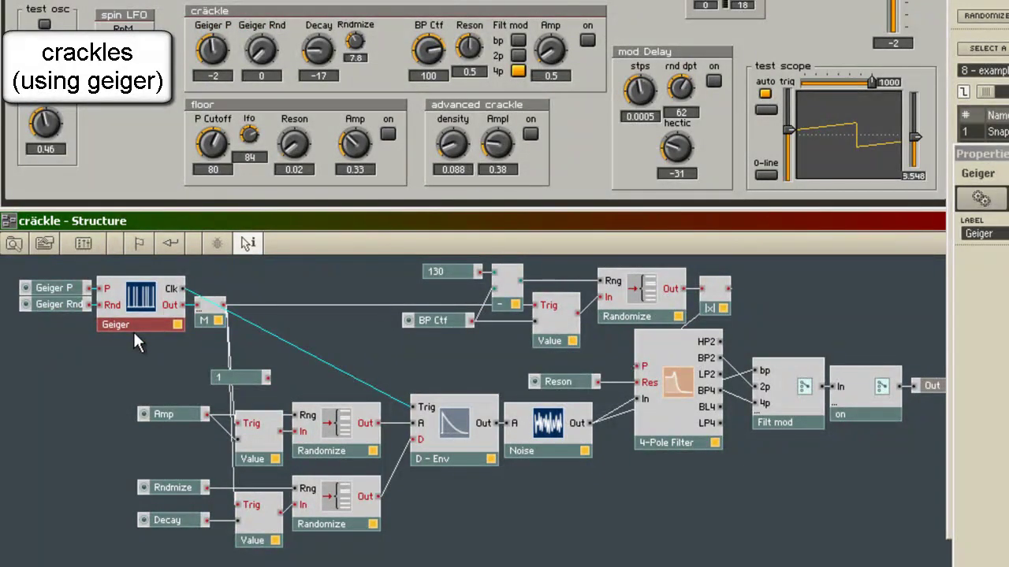
pyautogui.click(324, 341)
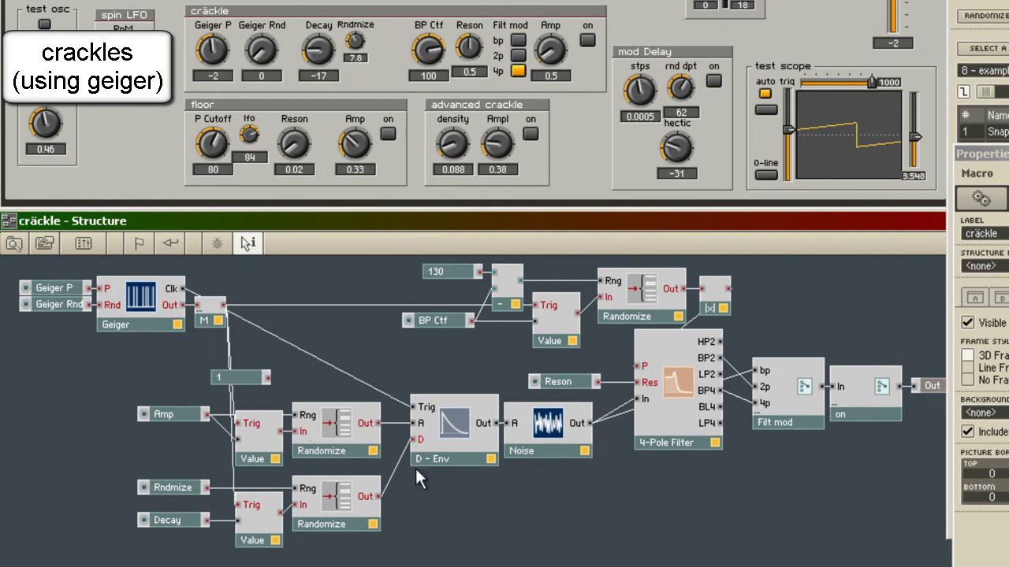
# - Switch the cräckle generator on and set its Filt mod to bp
pyautogui.click(460, 451)
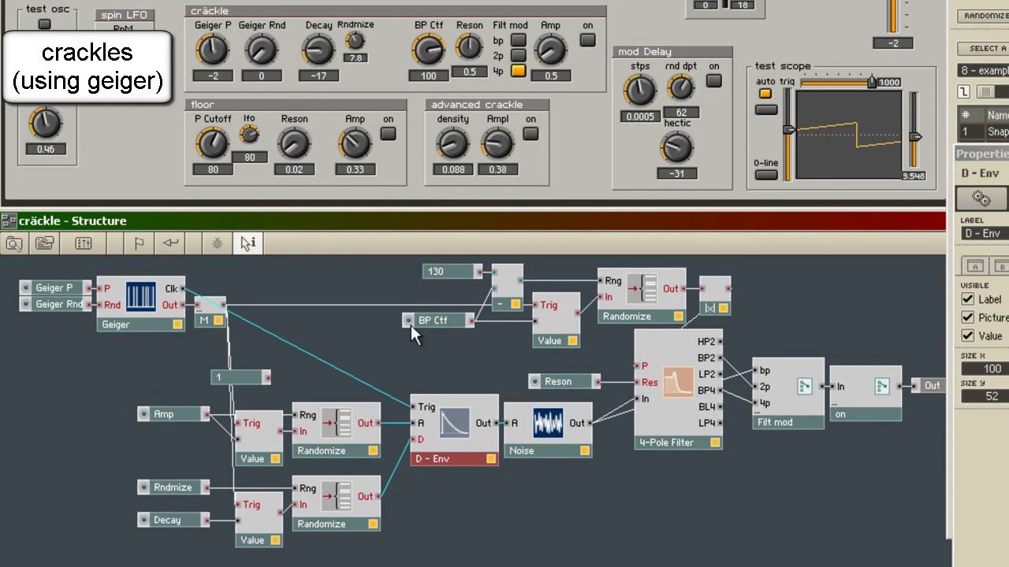
pyautogui.click(588, 41)
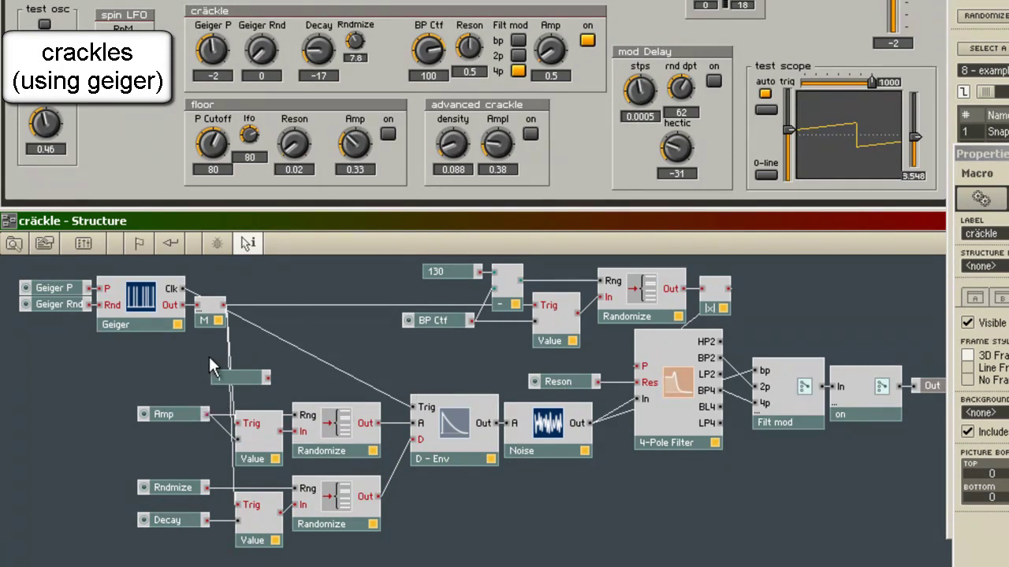
pyautogui.click(519, 40)
pyautogui.click(386, 58)
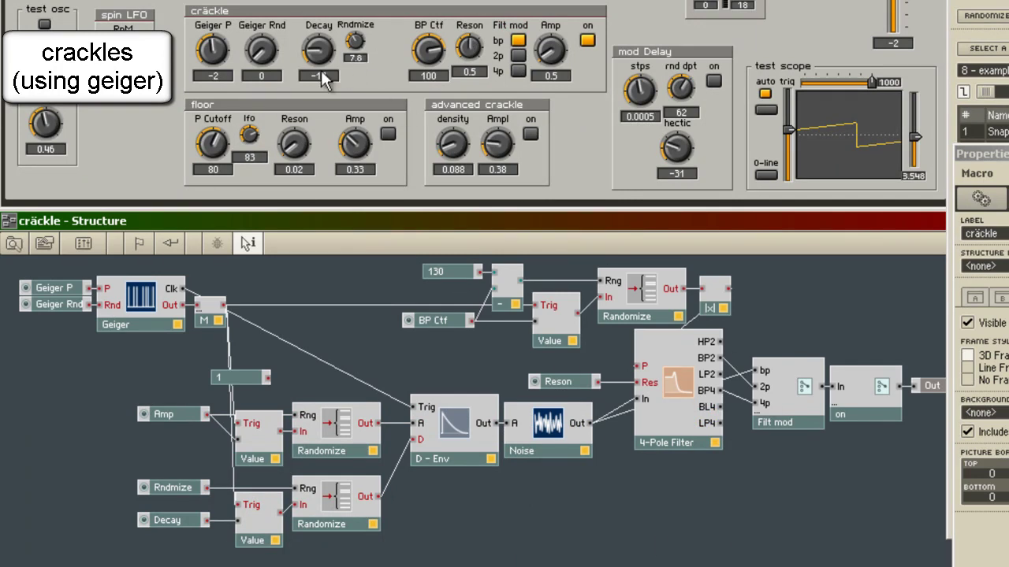
# - Sweep Geiger P and Geiger Rnd to hear the crackle density, and set Decay to -30 and Rndmize to 0
pyautogui.moveTo(215, 48); pyautogui.dragTo(223, 85)
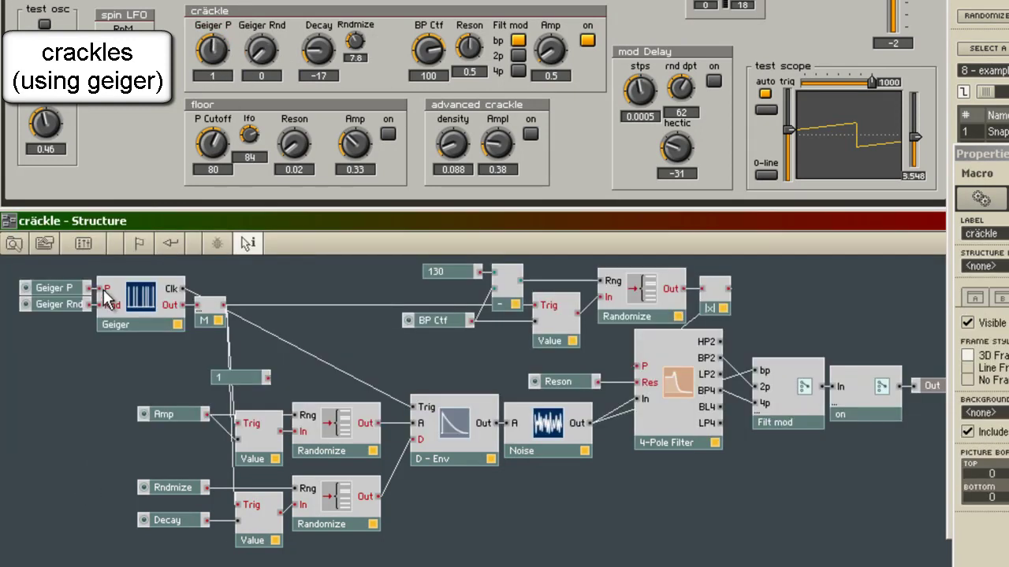
pyautogui.rightClick(105, 289)
pyautogui.click(84, 272)
pyautogui.rightClick(106, 305)
pyautogui.click(64, 339)
pyautogui.moveTo(235, 55); pyautogui.dragTo(265, 7)
pyautogui.moveTo(213, 50); pyautogui.dragTo(260, 26)
pyautogui.click(260, 26)
pyautogui.moveTo(271, 80); pyautogui.dragTo(262, 154)
pyautogui.moveTo(211, 51); pyautogui.dragTo(218, 101)
pyautogui.moveTo(212, 49); pyautogui.dragTo(212, 65)
pyautogui.moveTo(267, 48); pyautogui.dragTo(223, 38)
pyautogui.click(252, 56)
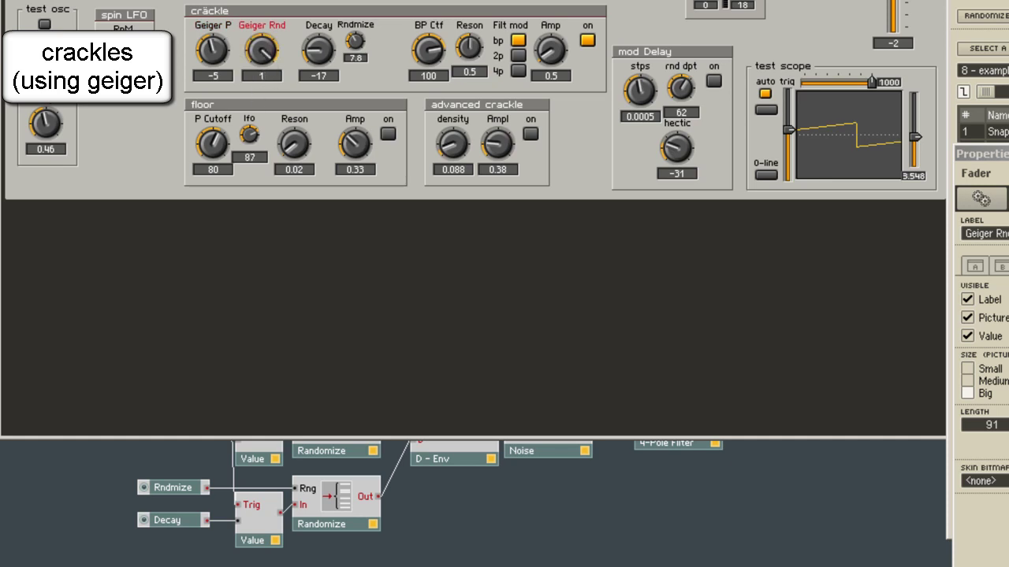
pyautogui.moveTo(209, 47); pyautogui.dragTo(236, 41)
pyautogui.moveTo(325, 51); pyautogui.dragTo(266, 27)
pyautogui.click(356, 42)
# - Settle Geiger Rnd at 0.24 and bring Geiger P back to about 0
pyautogui.click(360, 551)
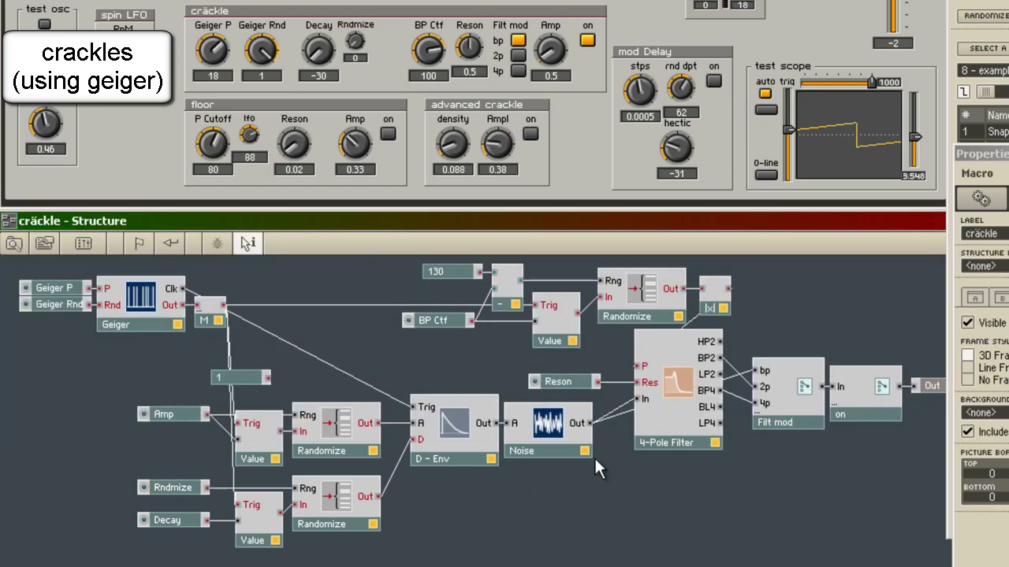
pyautogui.click(546, 438)
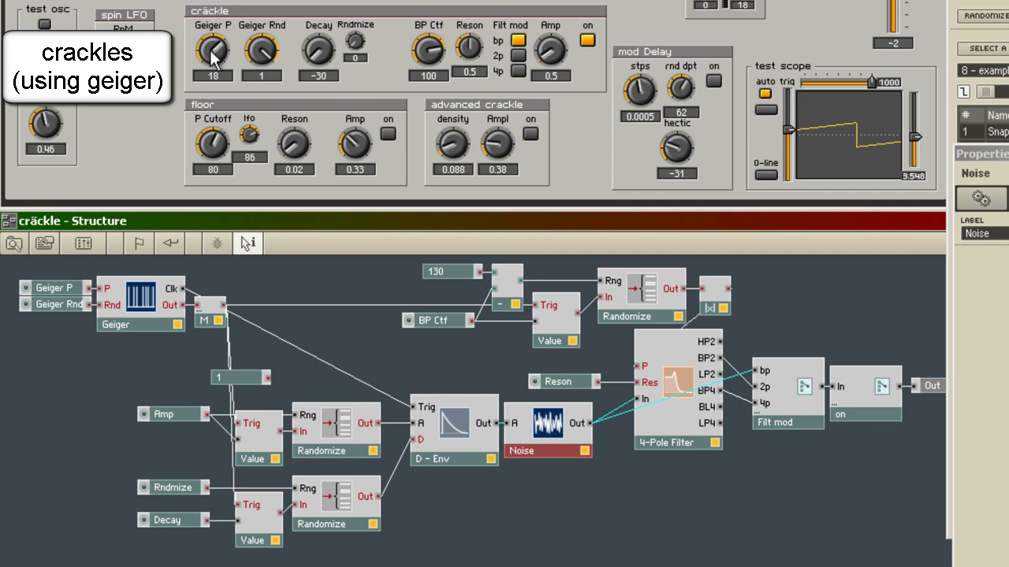
pyautogui.moveTo(226, 43); pyautogui.dragTo(216, 81)
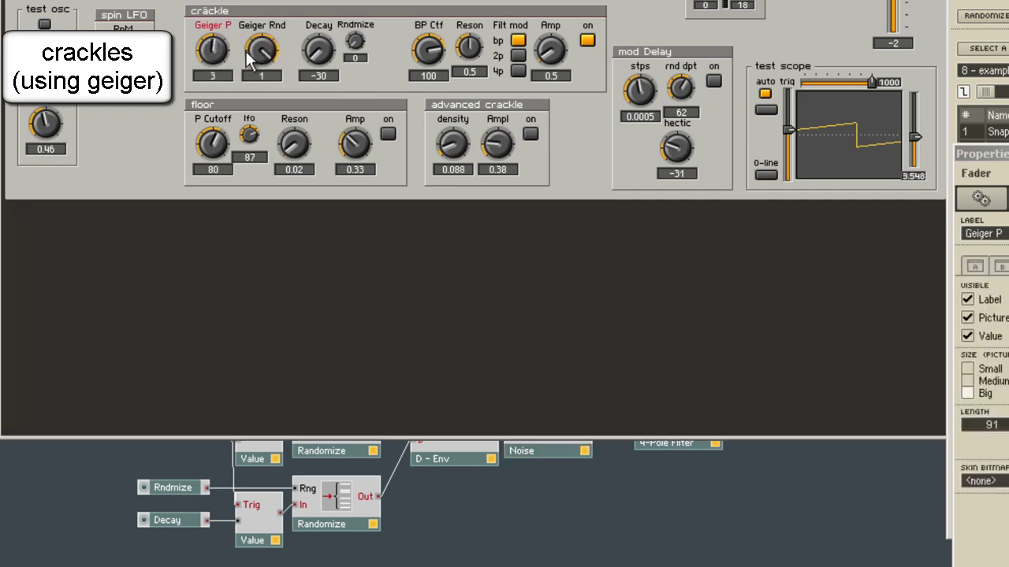
pyautogui.moveTo(261, 47); pyautogui.dragTo(268, 112)
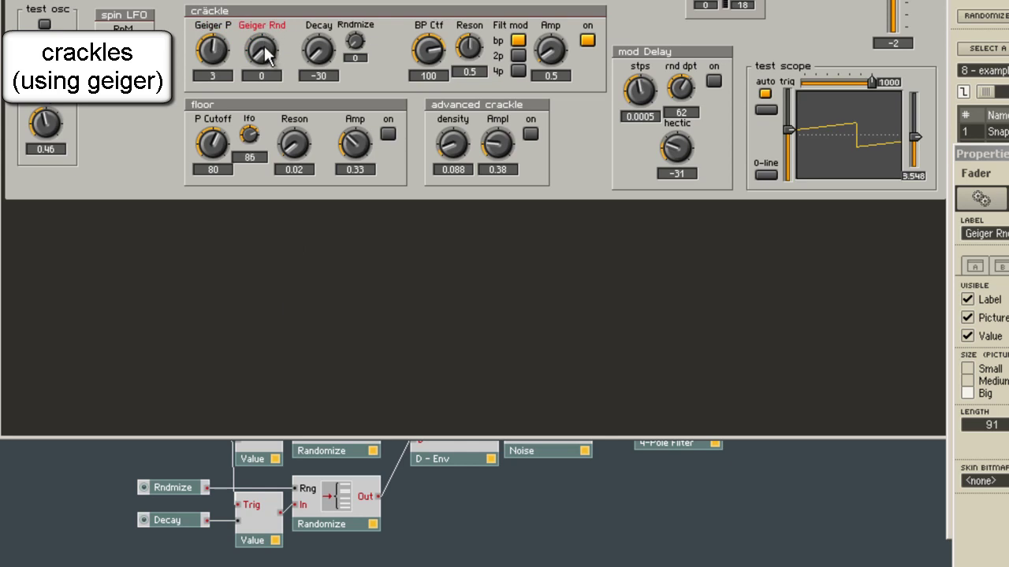
pyautogui.moveTo(264, 46); pyautogui.dragTo(270, 27)
pyautogui.click(212, 49)
pyautogui.moveTo(212, 50); pyautogui.dragTo(211, 58)
pyautogui.click(113, 447)
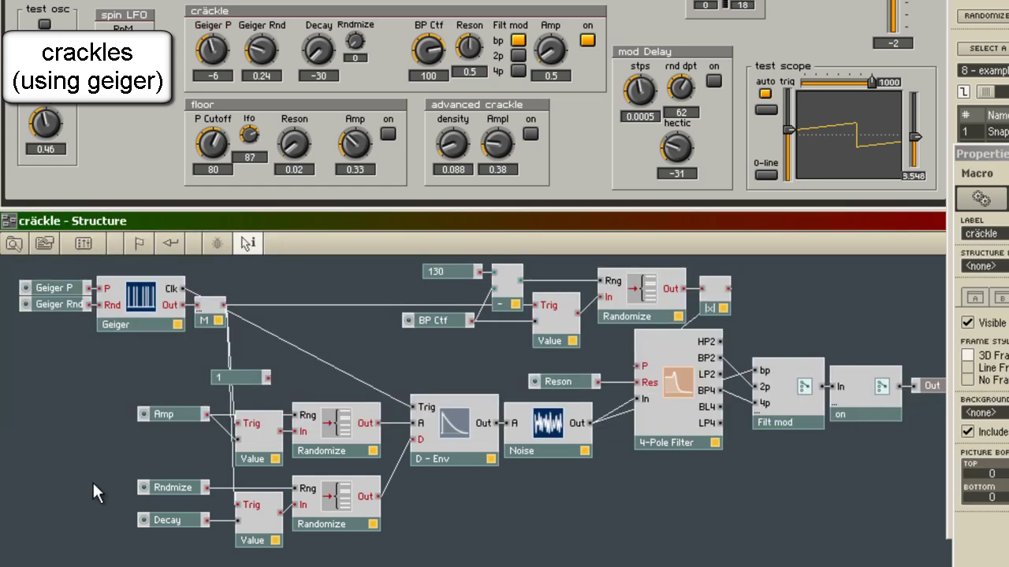
pyautogui.moveTo(221, 45); pyautogui.dragTo(212, 62)
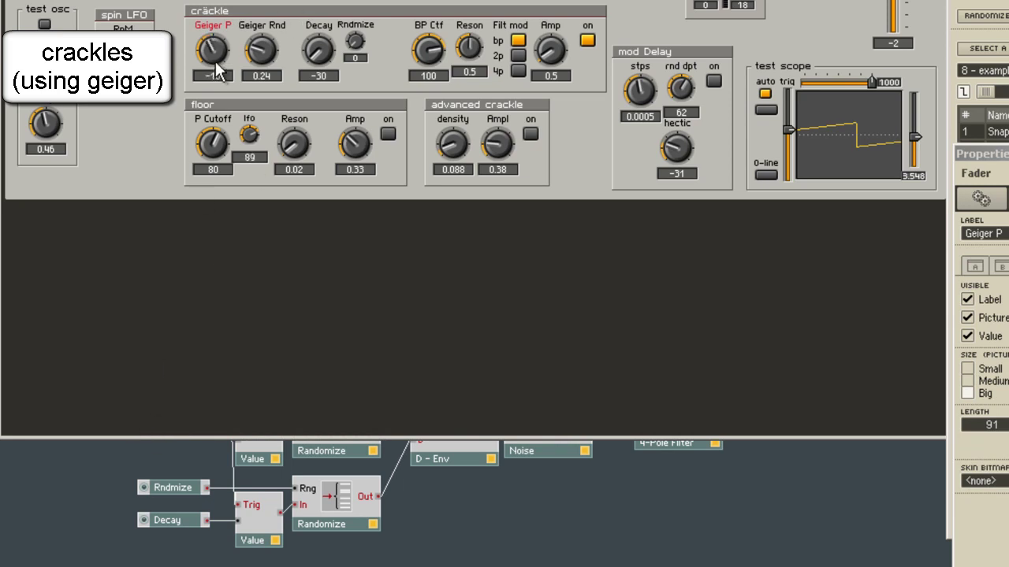
# - Trace the Amp control to its Value module and set the cräckle Amp to 1.6
pyautogui.click(102, 480)
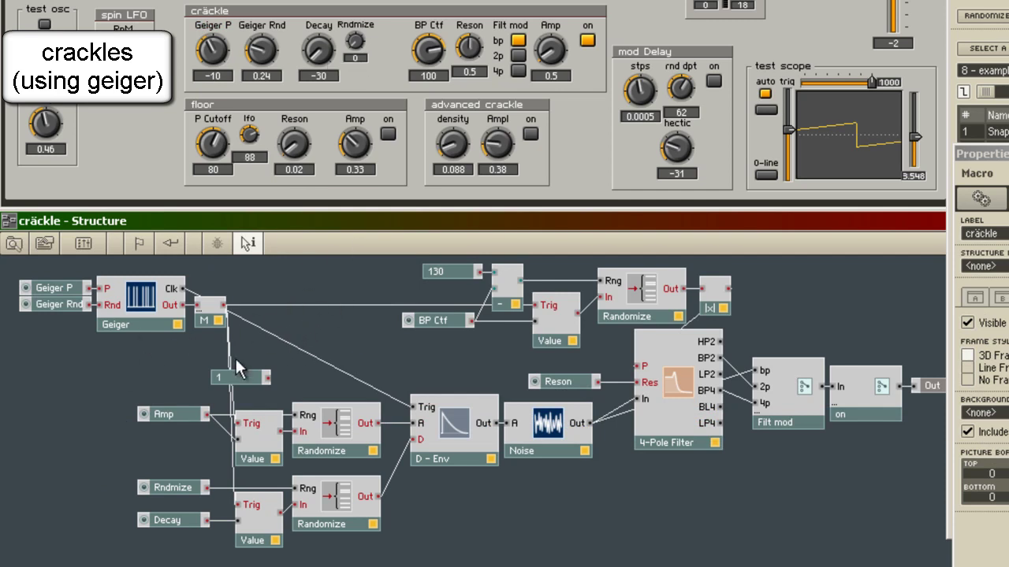
pyautogui.click(182, 414)
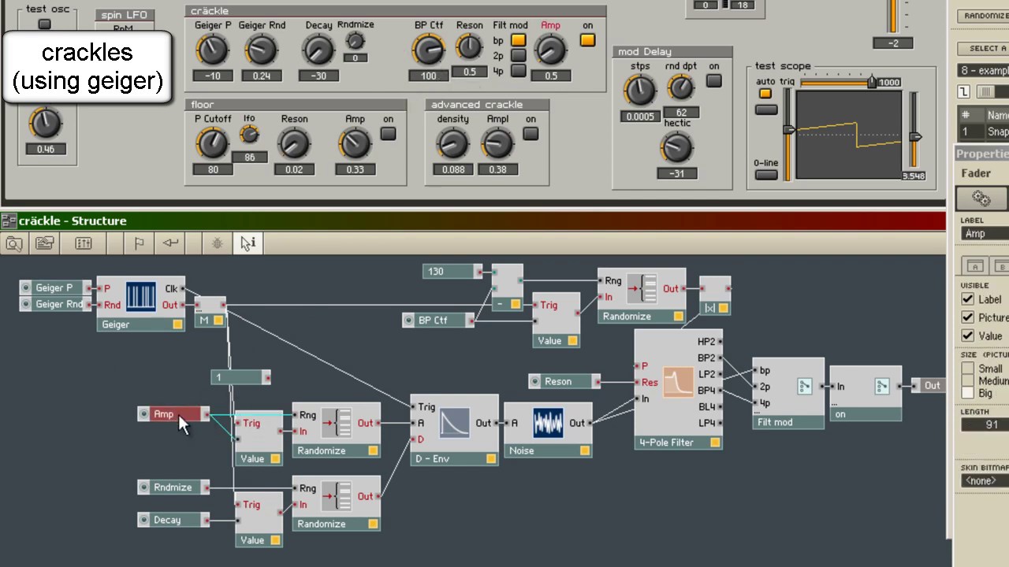
pyautogui.moveTo(557, 51); pyautogui.dragTo(564, 25)
pyautogui.click(118, 457)
pyautogui.click(264, 459)
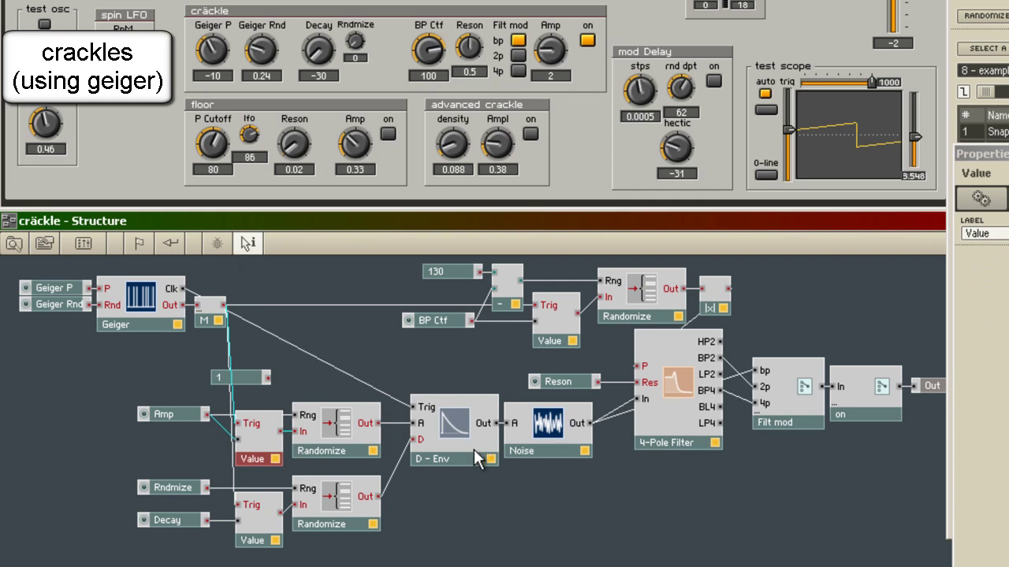
pyautogui.moveTo(391, 420)
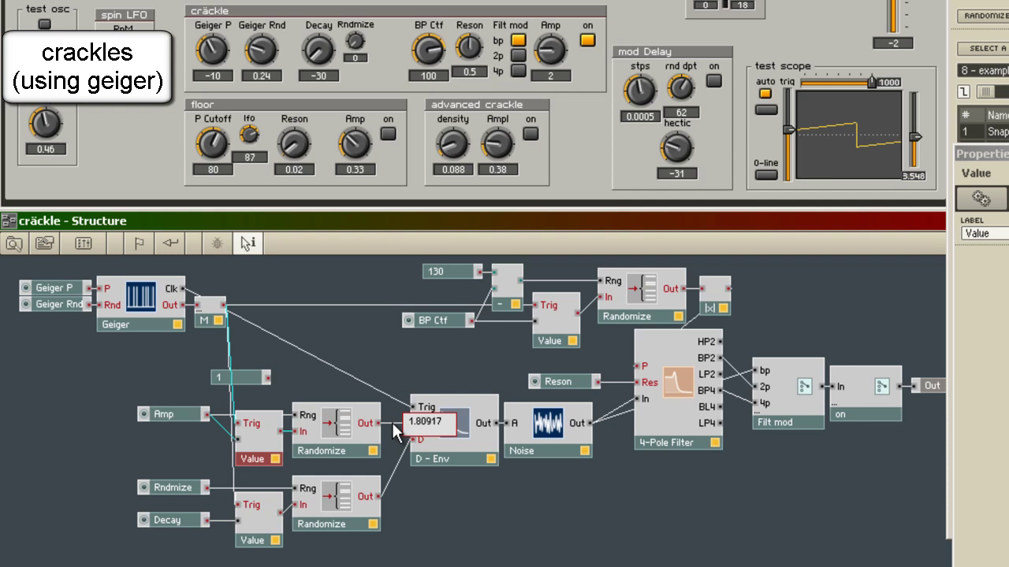
pyautogui.click(555, 63)
pyautogui.moveTo(556, 63); pyautogui.dragTo(555, 73)
pyautogui.click(338, 447)
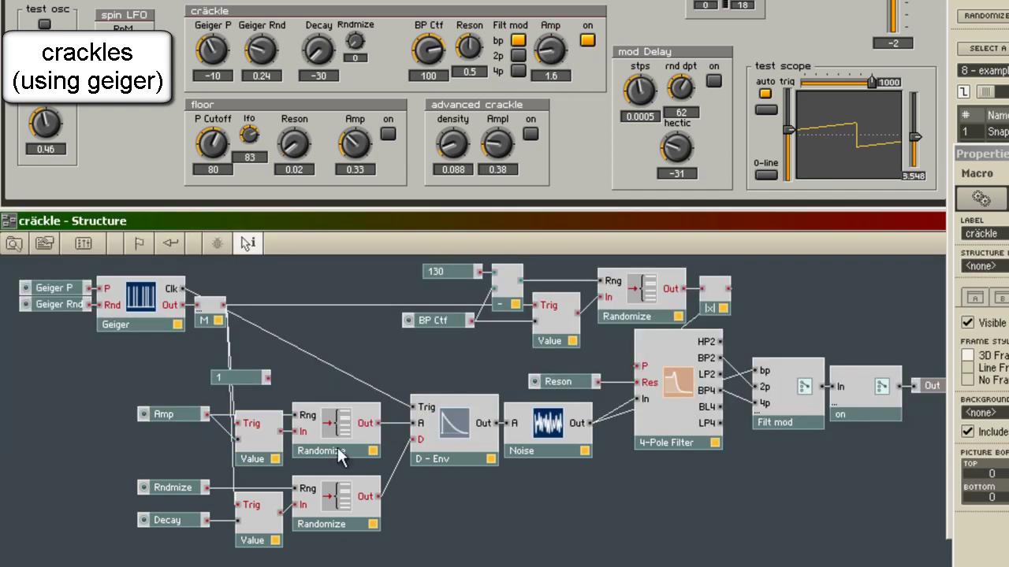
# - Try crackle Decay values of -5 and -3 and Rndmize values of 12.2 and 5.8
pyautogui.click(353, 63)
pyautogui.click(323, 28)
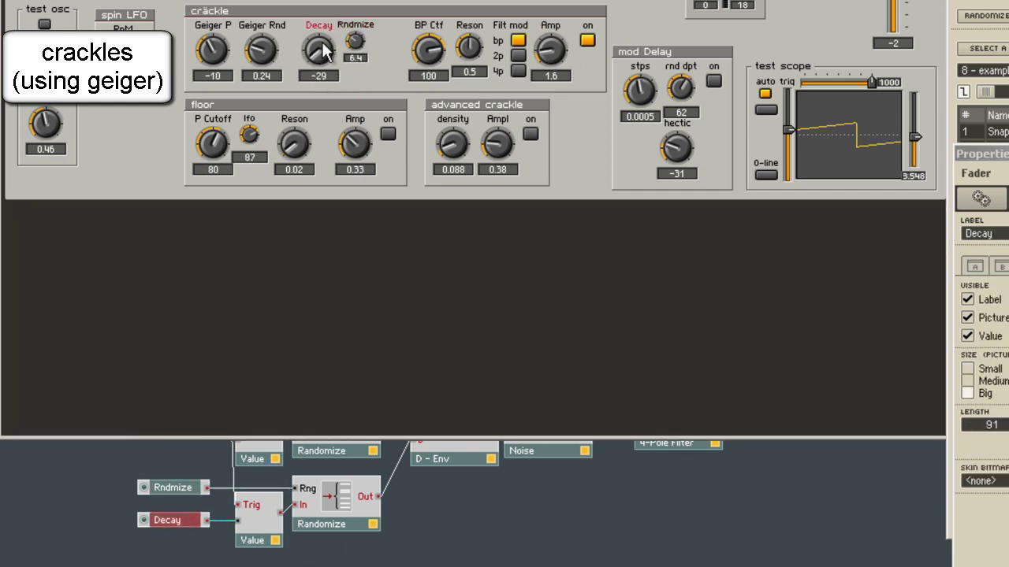
pyautogui.moveTo(323, 29); pyautogui.dragTo(358, 25)
pyautogui.click(354, 40)
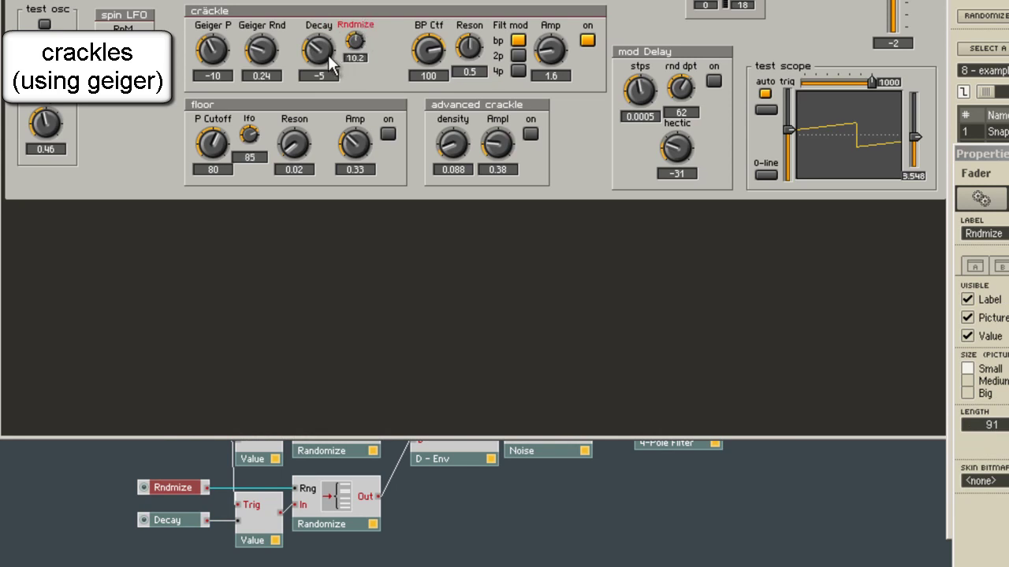
pyautogui.moveTo(326, 57); pyautogui.dragTo(328, 55)
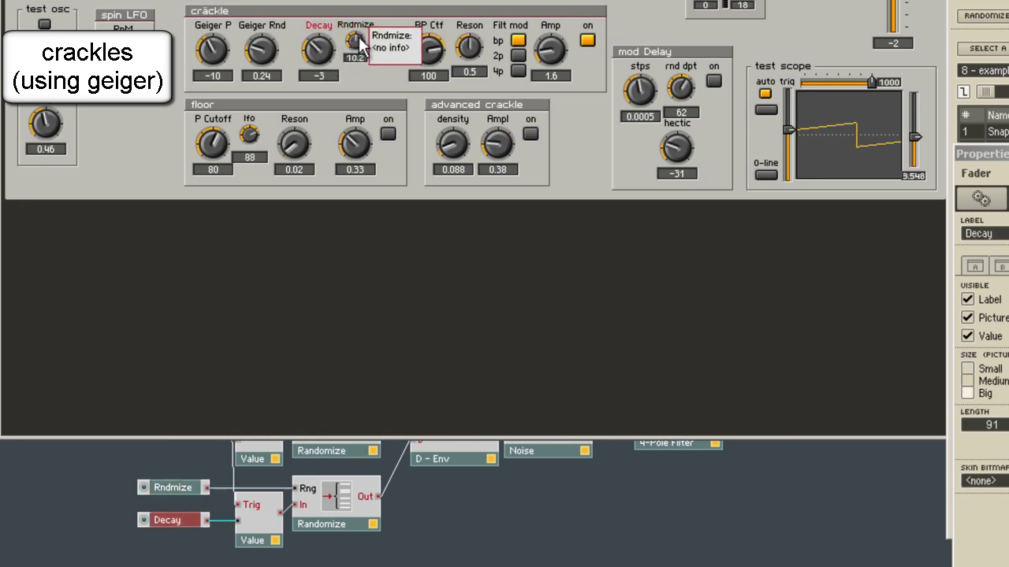
pyautogui.moveTo(359, 37); pyautogui.dragTo(370, 33)
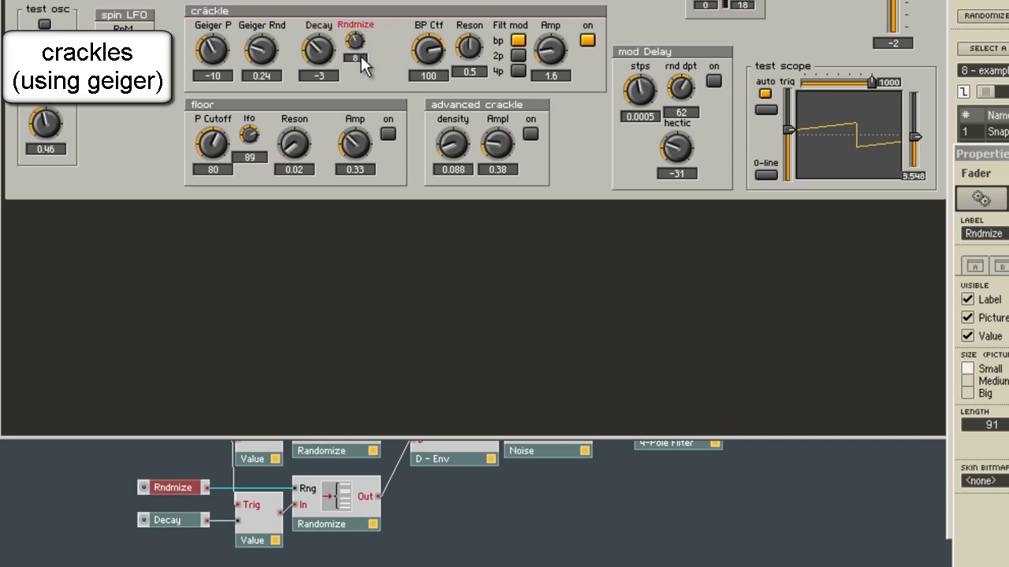
pyautogui.moveTo(357, 46); pyautogui.dragTo(327, 64)
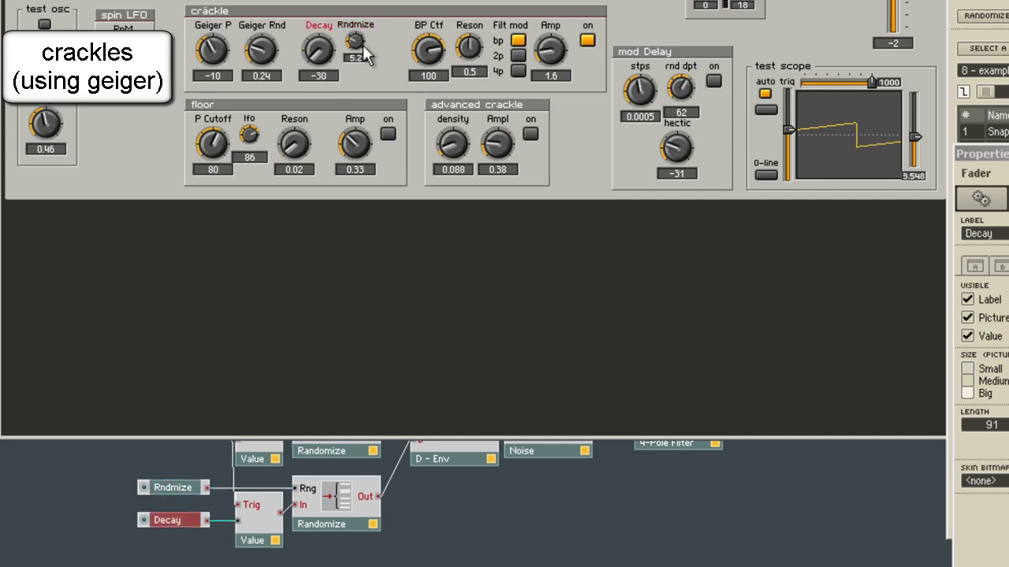
# - Reset Rndmize to 0, set crackle Decay to -23, and show the cräckle structure
pyautogui.click(358, 44)
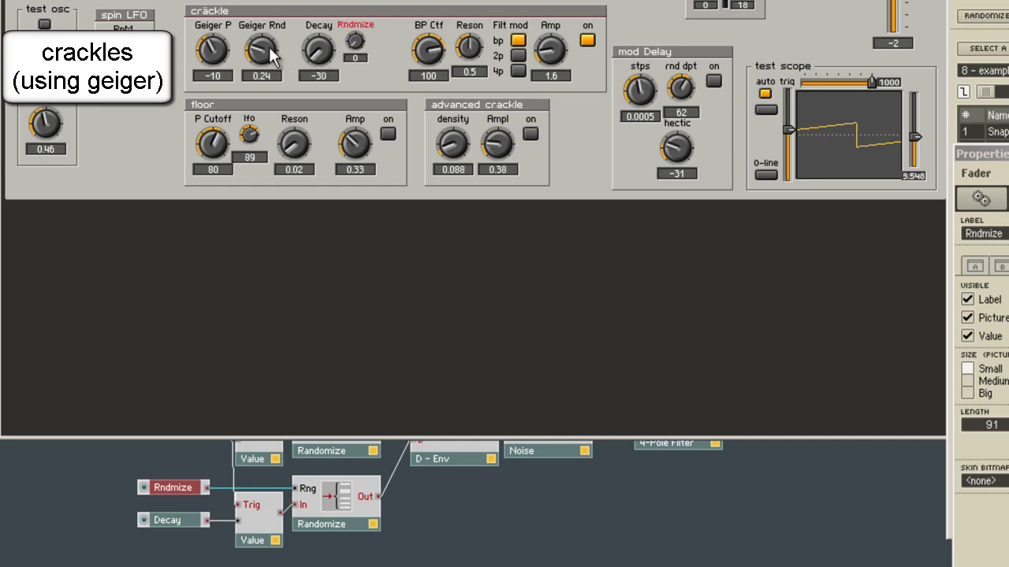
pyautogui.moveTo(319, 52); pyautogui.dragTo(322, 44)
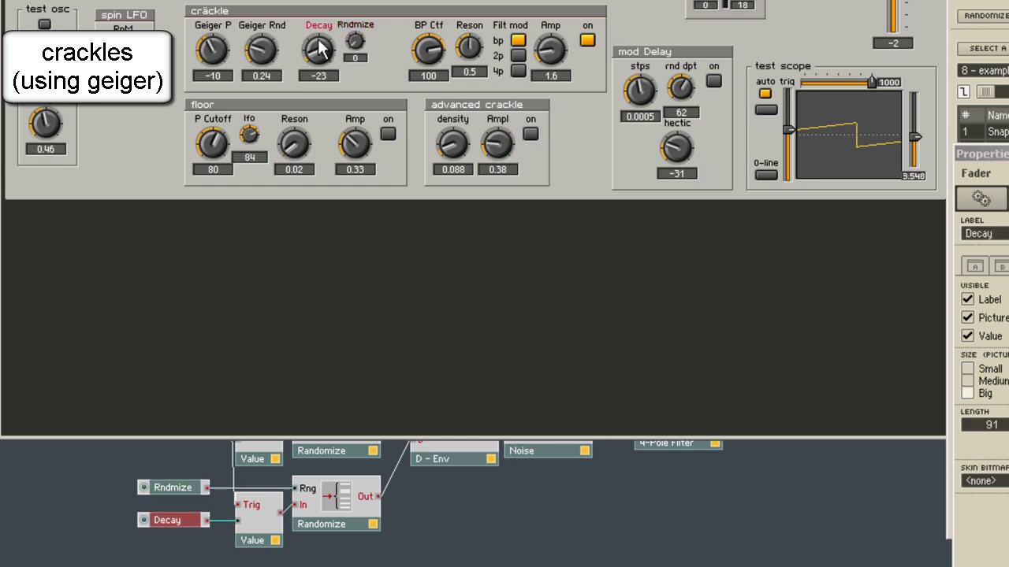
pyautogui.click(531, 299)
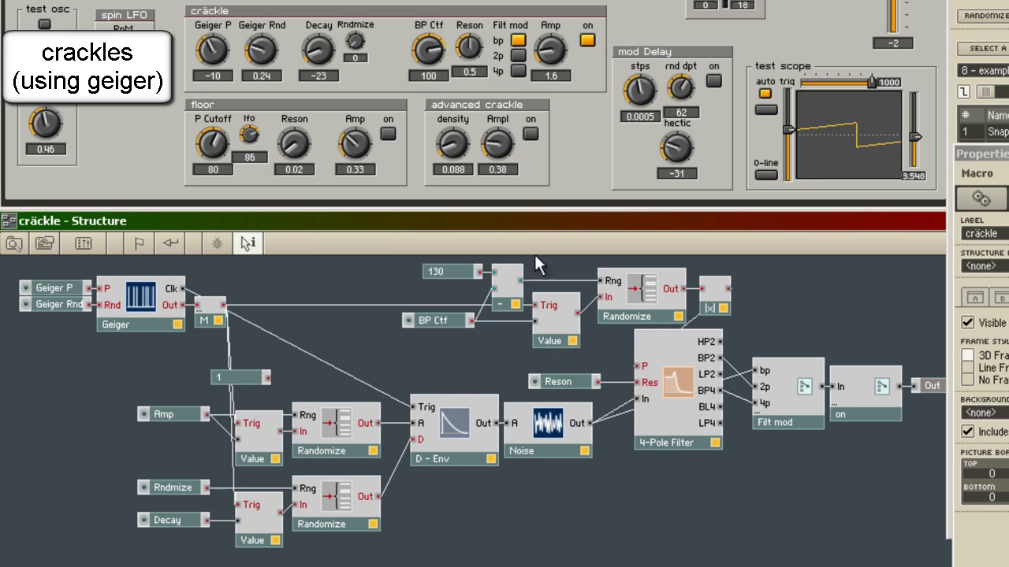
# - Set crackle filter to 4p, Amp 2.7, Geiger P 12 and resonance 0.79
pyautogui.click(522, 69)
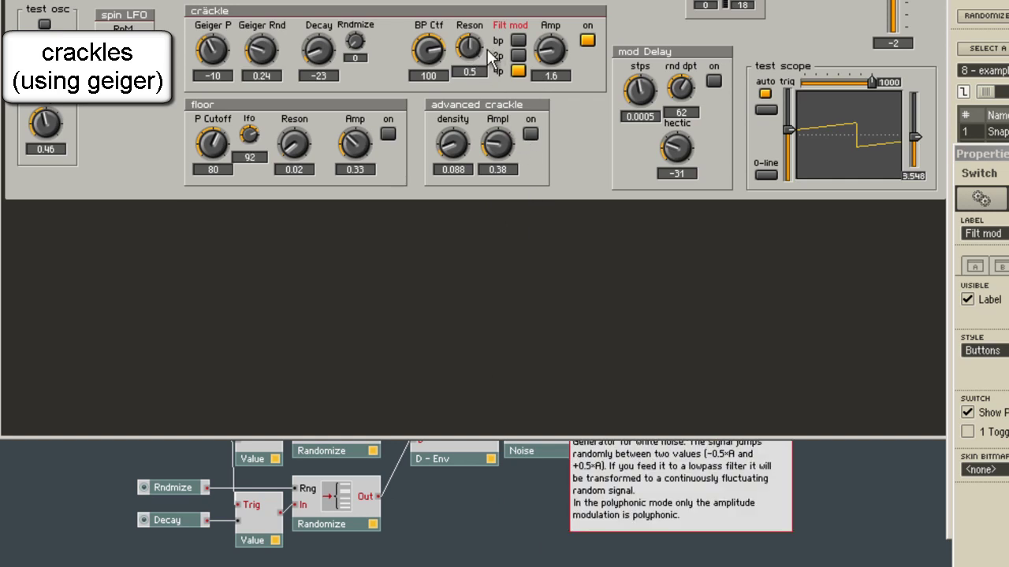
pyautogui.moveTo(546, 51); pyautogui.dragTo(547, 39)
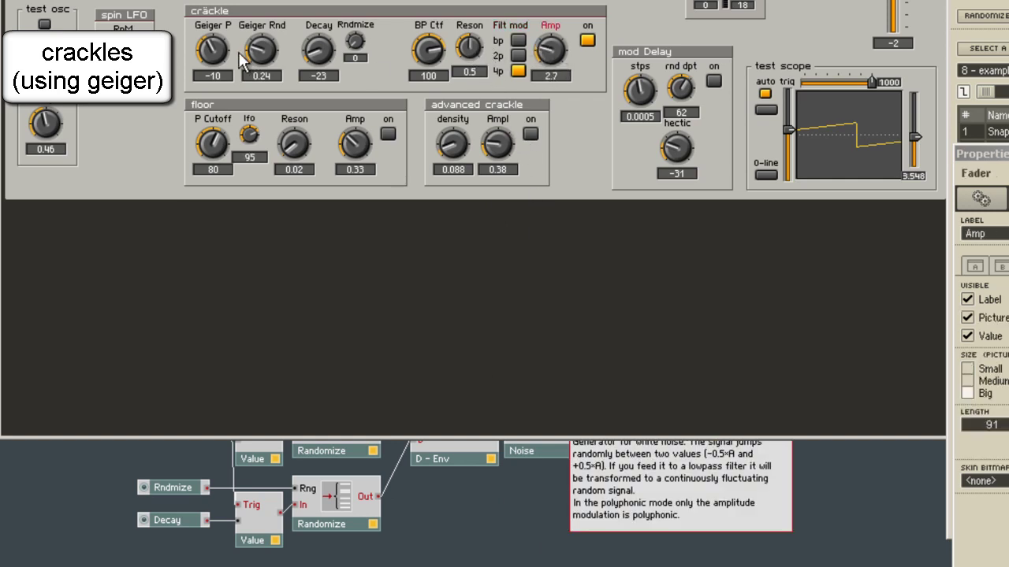
pyautogui.moveTo(224, 61); pyautogui.dragTo(226, 40)
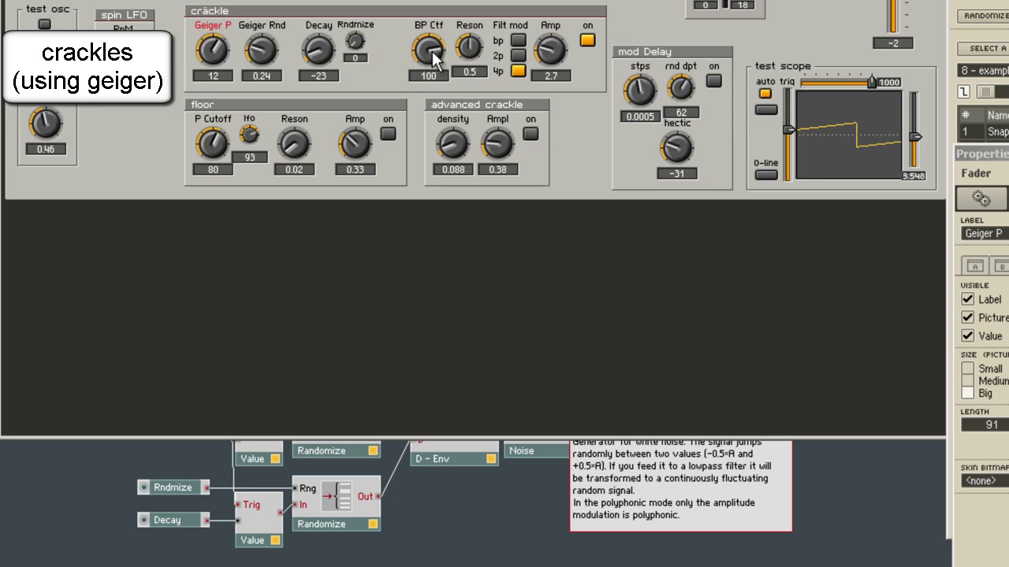
pyautogui.moveTo(468, 47); pyautogui.dragTo(480, 9)
pyautogui.click(208, 57)
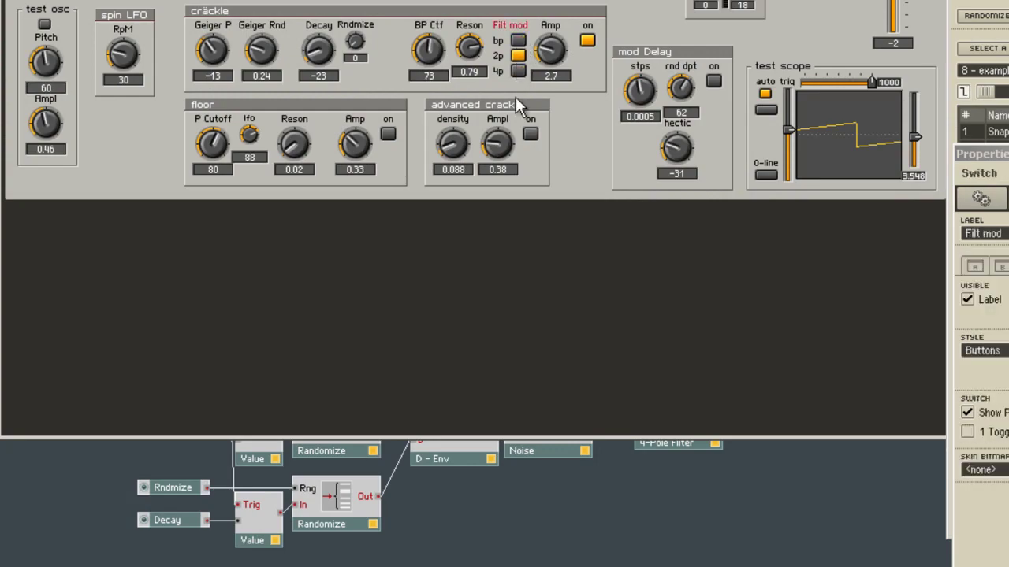
# - Inspect the 4-Pole Filter module, switch the filter back to bp, and select the resonance and BP Ctf controls
pyautogui.click(544, 239)
pyautogui.click(668, 386)
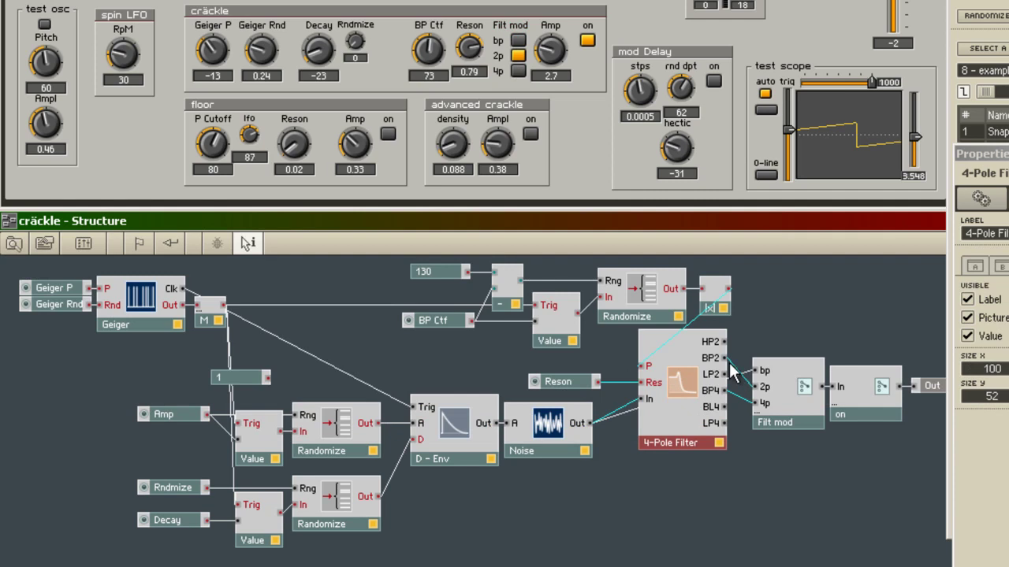
pyautogui.click(518, 40)
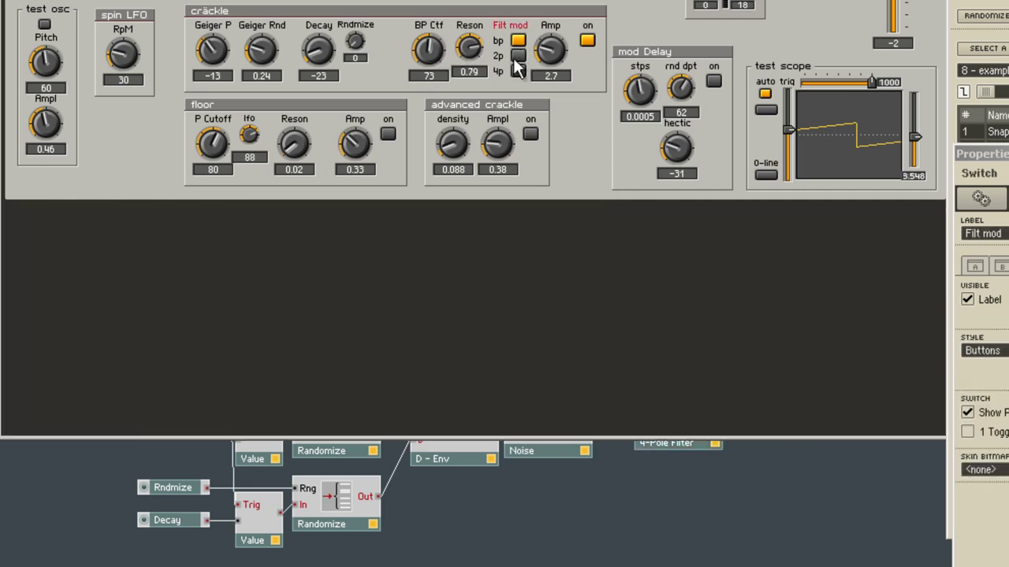
pyautogui.click(473, 51)
pyautogui.click(428, 49)
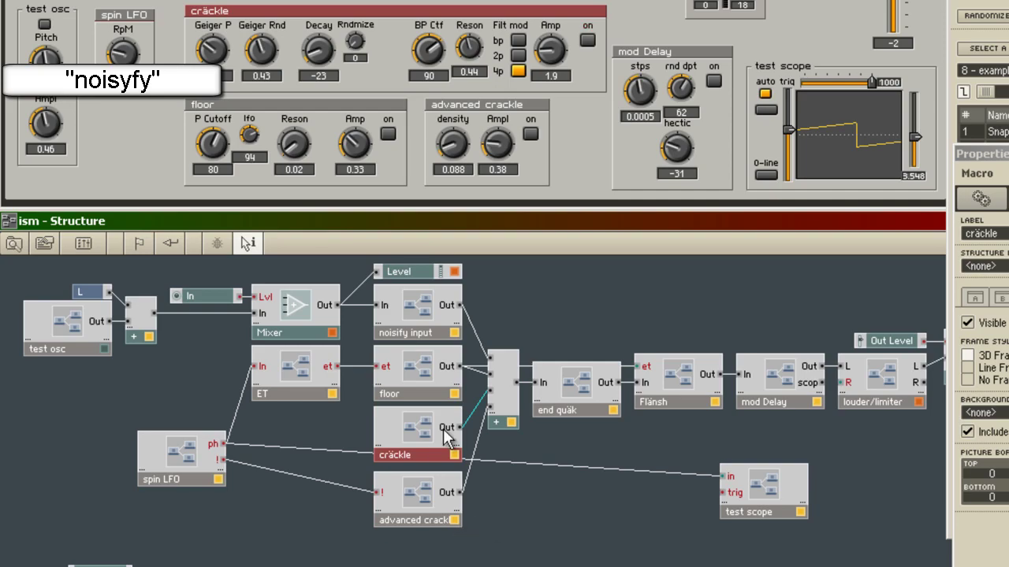
# - Inspect the noisify input macro, its Mixer and In level, then switch the noisify input effect on
pyautogui.click(479, 496)
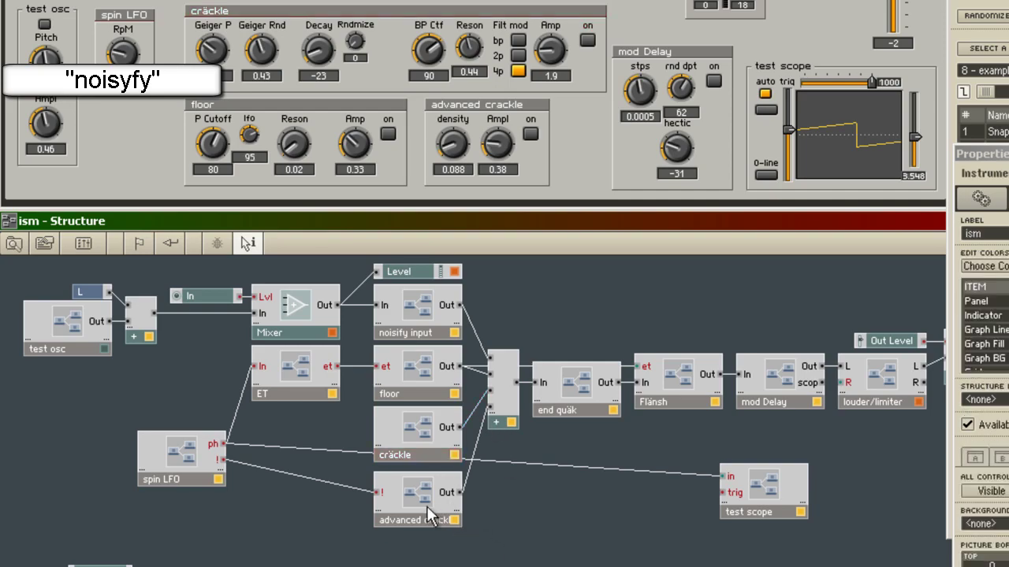
pyautogui.click(435, 309)
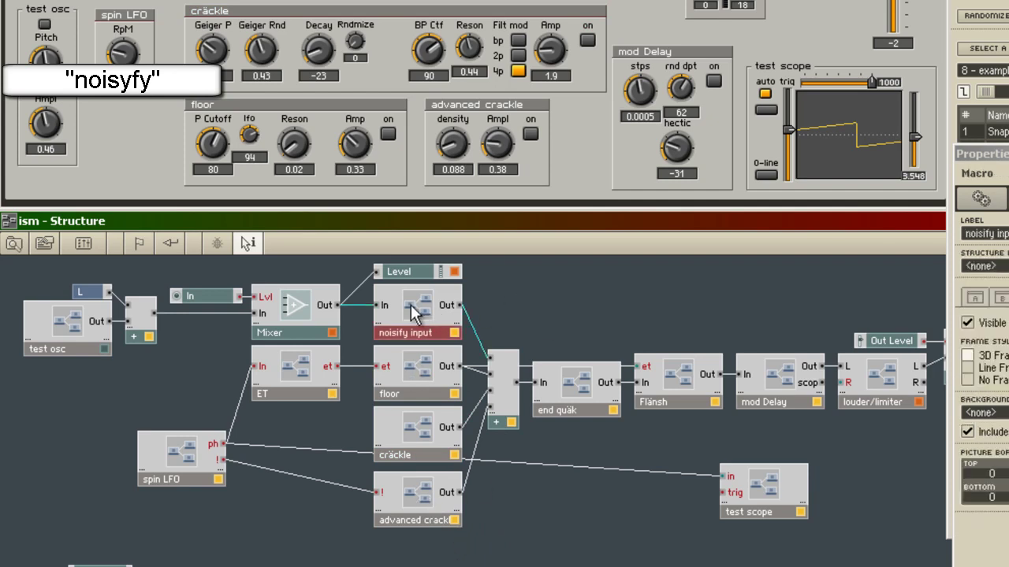
pyautogui.click(295, 314)
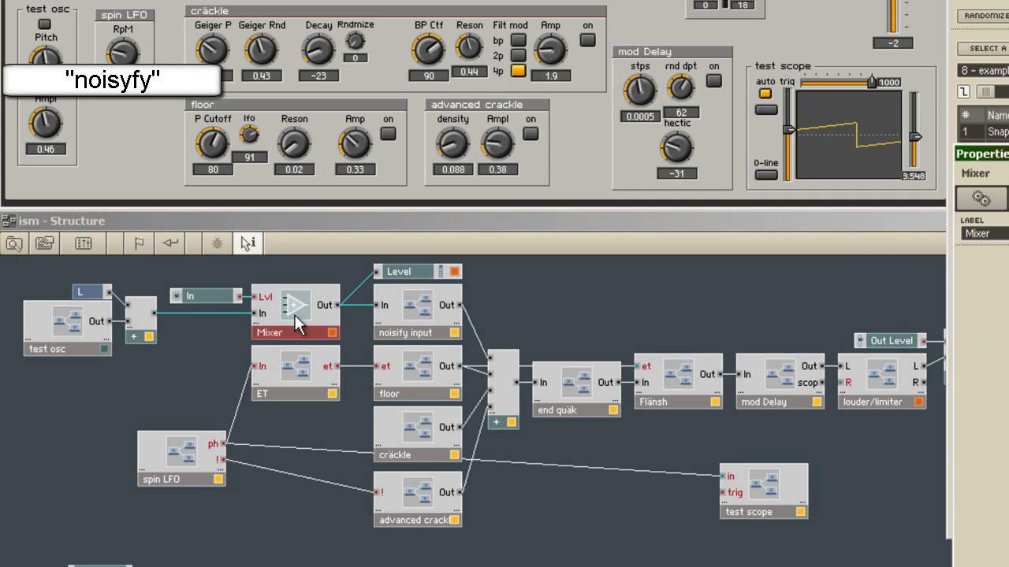
pyautogui.click(203, 294)
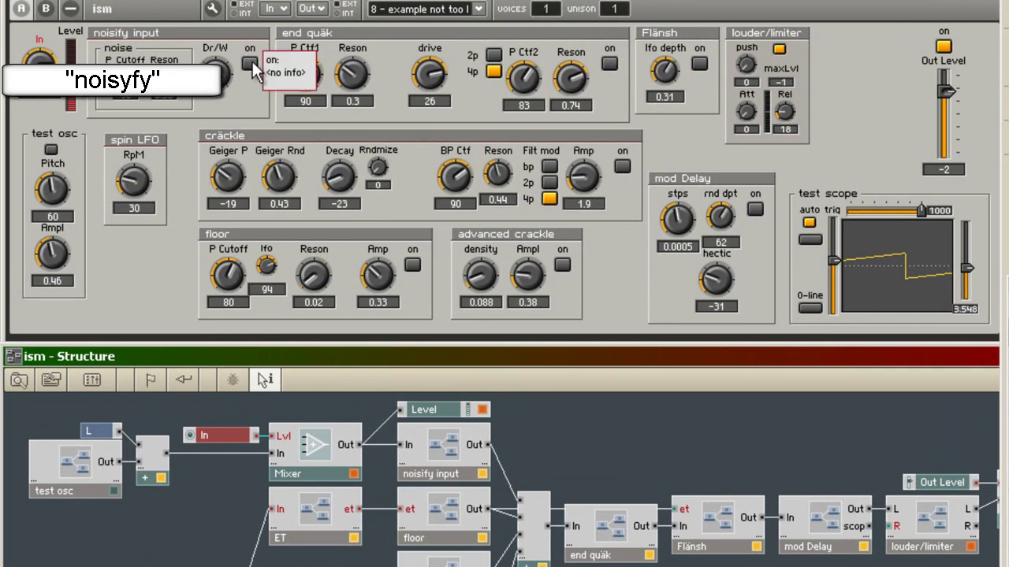
pyautogui.click(251, 62)
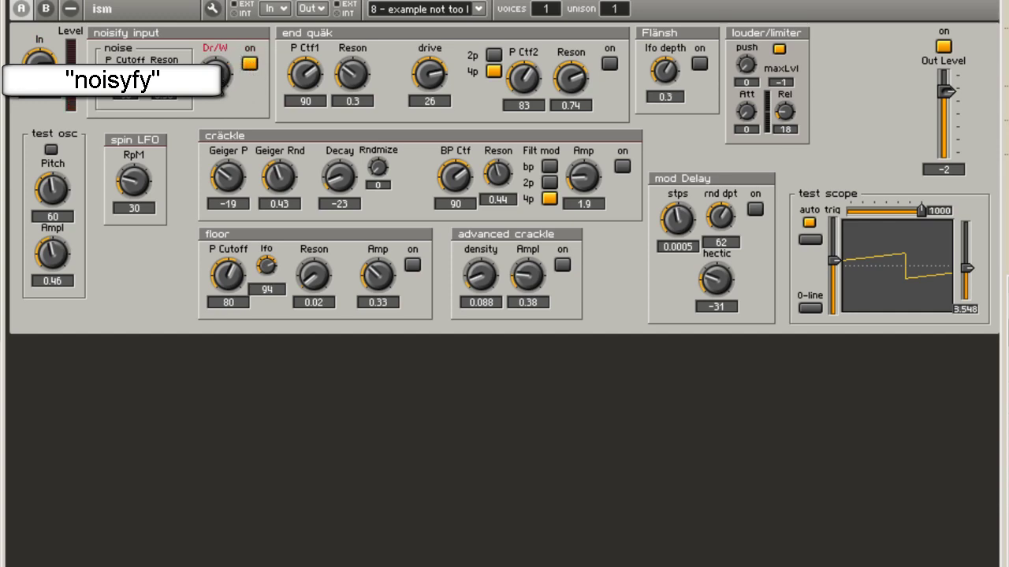
# - Open the noisify input and noise macros to inspect the Noise generator and filter modules
pyautogui.press('F6')
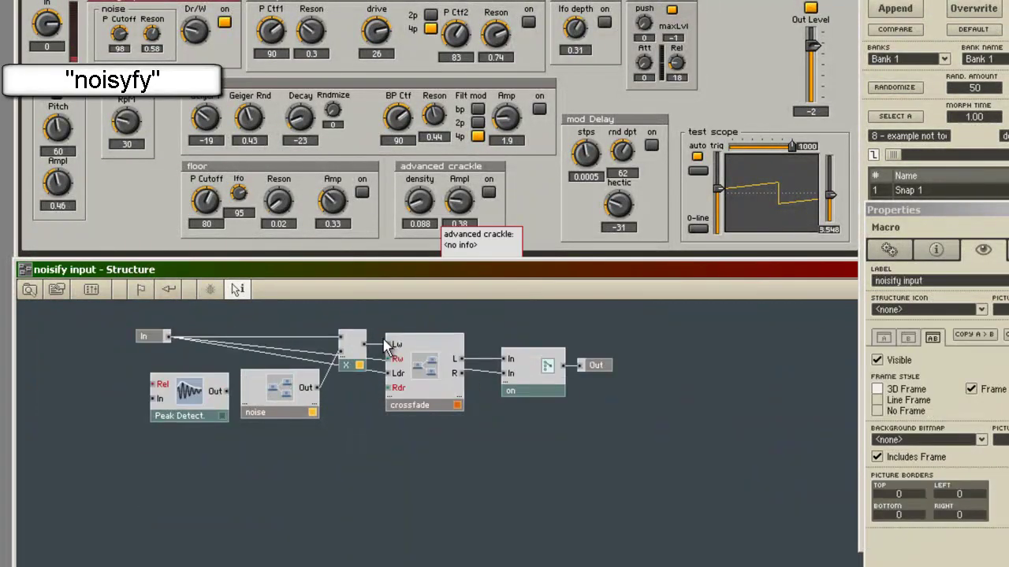
pyautogui.doubleClick(384, 351)
pyautogui.doubleClick(279, 411)
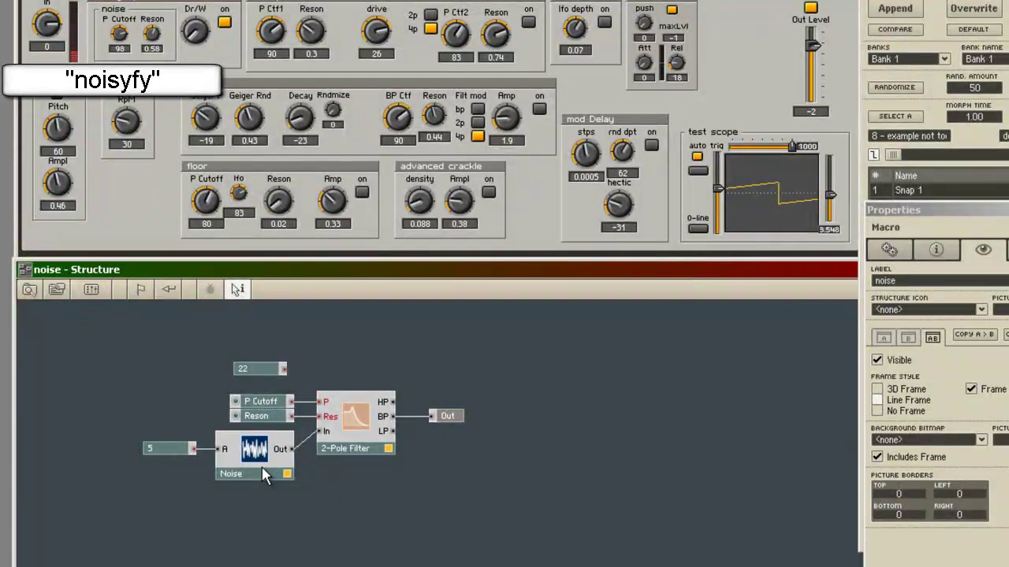
pyautogui.click(259, 469)
pyautogui.moveTo(229, 390); pyautogui.dragTo(440, 485)
pyautogui.doubleClick(431, 479)
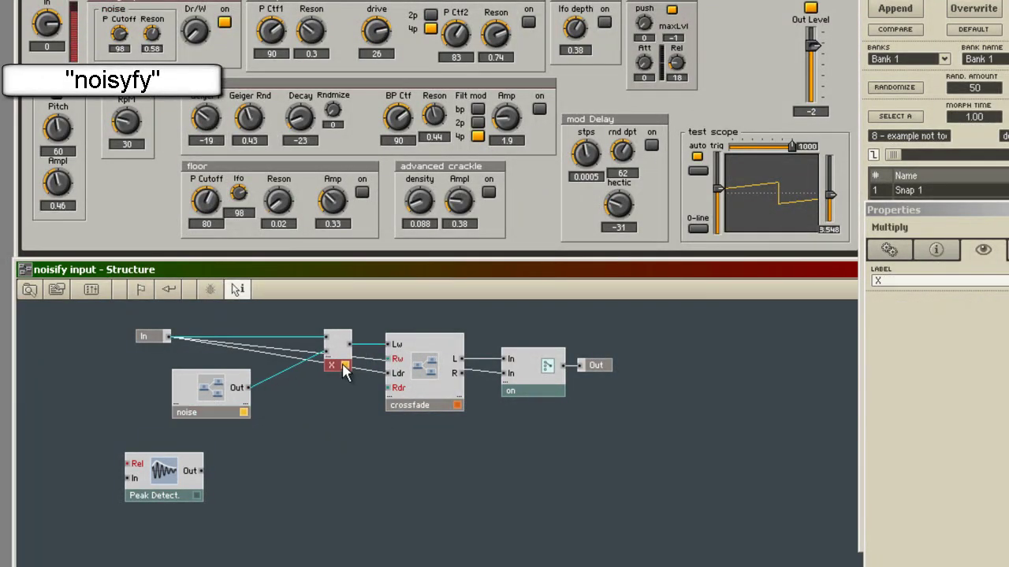
# - Move the noise macro further left and select the noisify input Dr/W control
pyautogui.moveTo(345, 370); pyautogui.dragTo(330, 359)
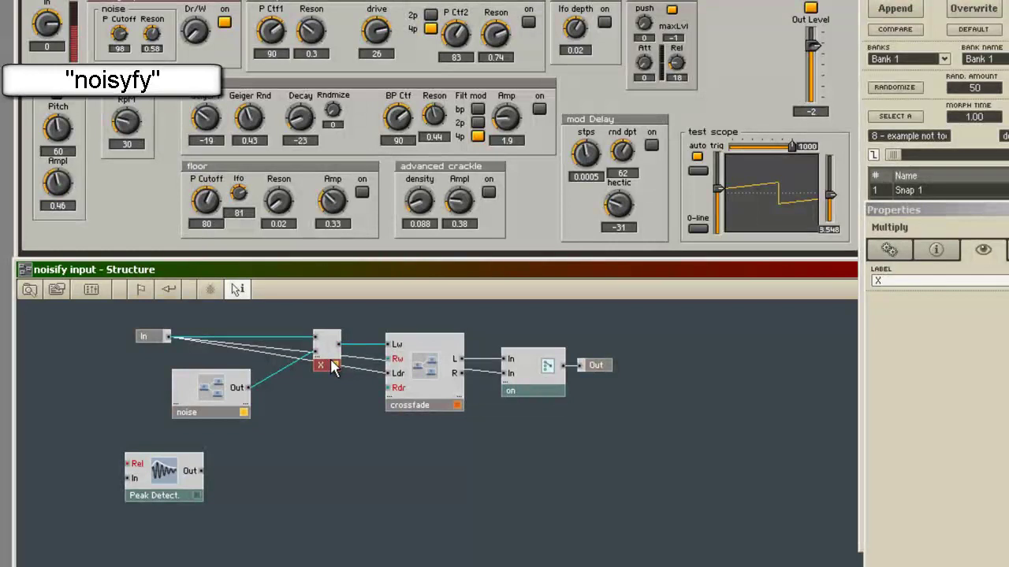
pyautogui.click(214, 409)
pyautogui.click(199, 33)
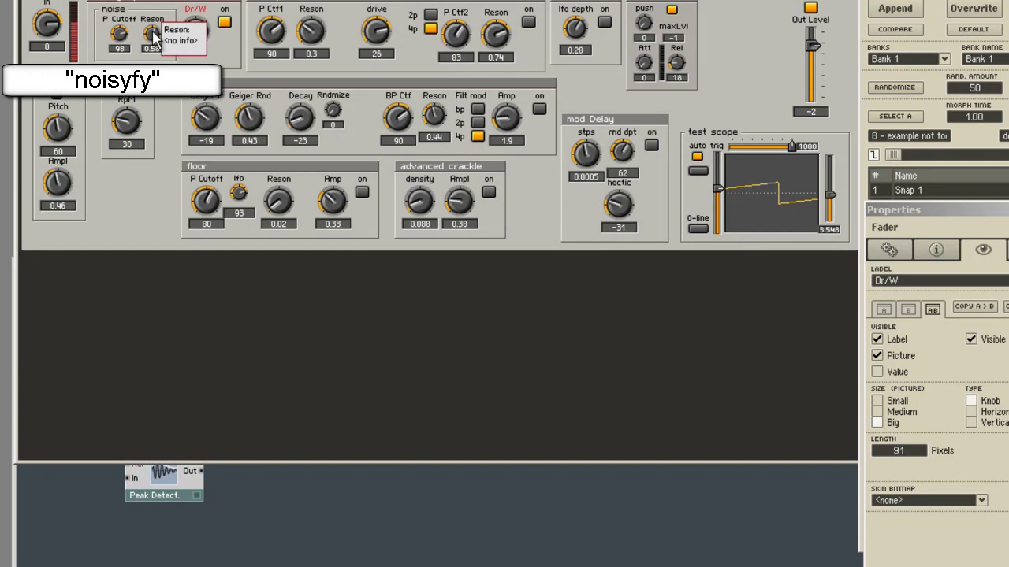
# - Set the noise filter cutoff to 90 and resonance to 0.23
pyautogui.moveTo(153, 37); pyautogui.dragTo(174, 2)
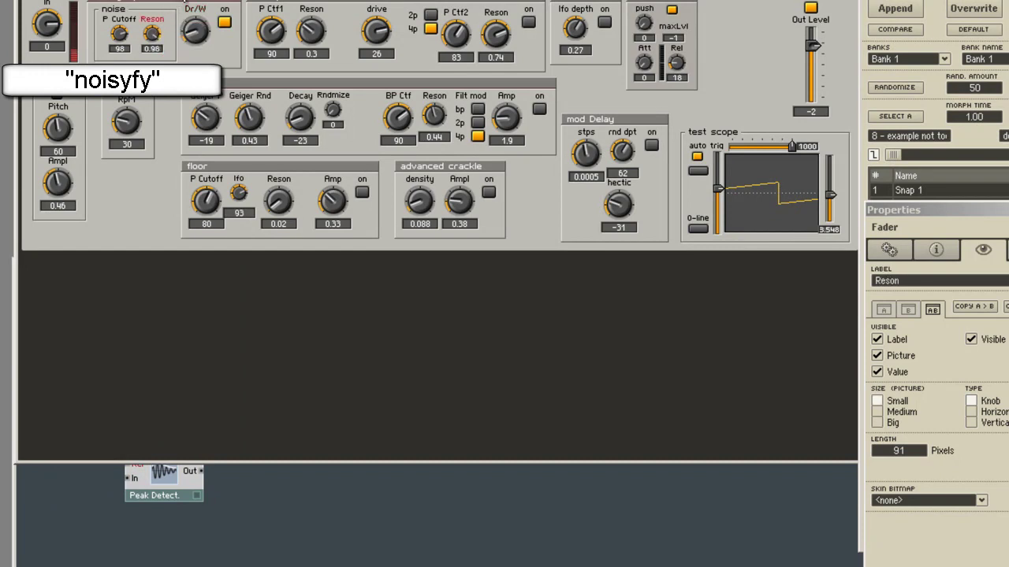
pyautogui.moveTo(122, 38); pyautogui.dragTo(126, 54)
pyautogui.click(196, 30)
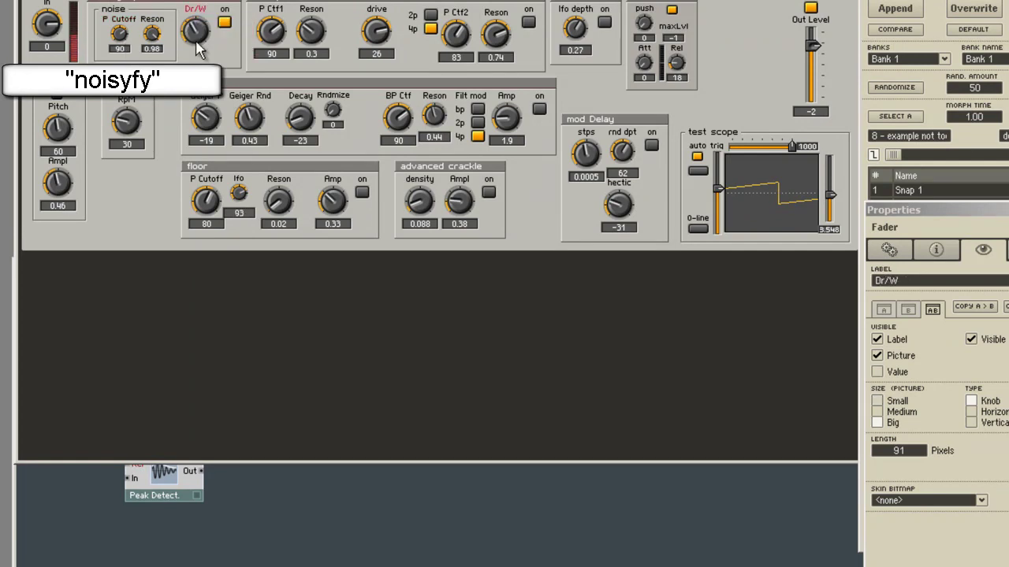
pyautogui.moveTo(152, 33); pyautogui.dragTo(121, 55)
pyautogui.keyDown('ctrl'); pyautogui.click(151, 34); pyautogui.keyUp('ctrl')
pyautogui.keyDown('ctrl'); pyautogui.click(120, 34); pyautogui.keyUp('ctrl')
pyautogui.click(200, 29)
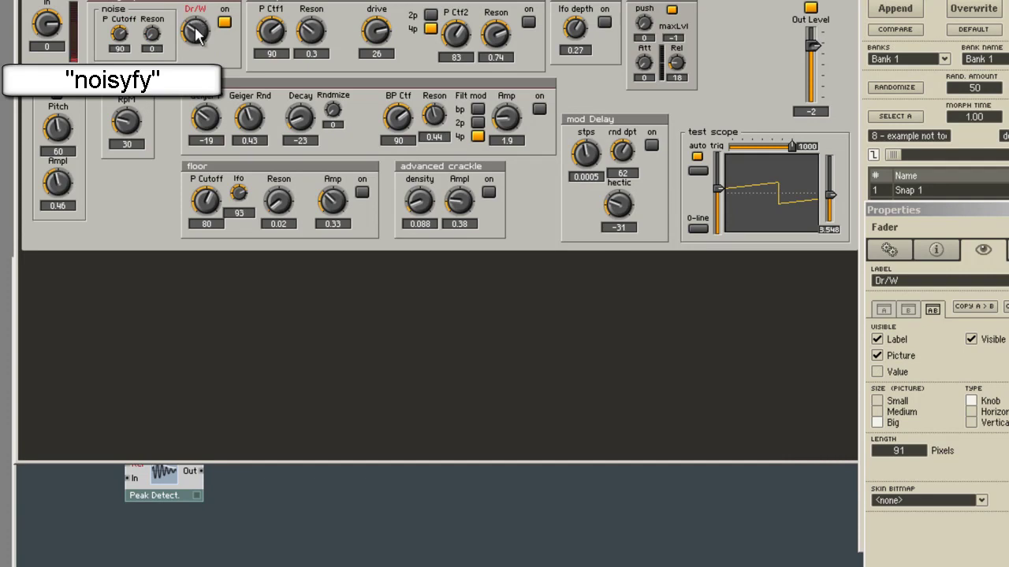
# - Return to the ism structure, show the instrument's properties, and select the end quäk macro
pyautogui.doubleClick(292, 491)
pyautogui.doubleClick(299, 487)
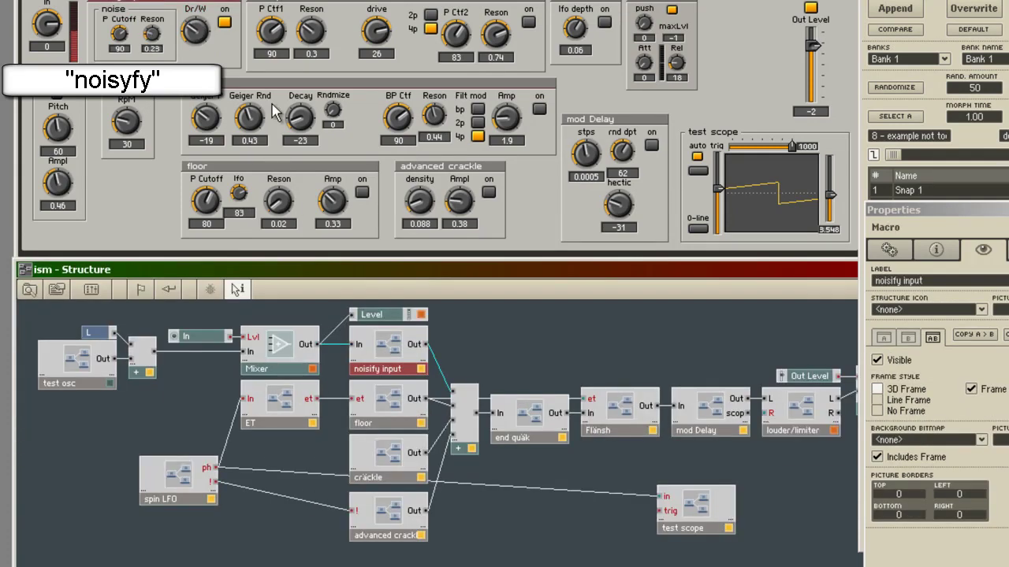
pyautogui.click(197, 36)
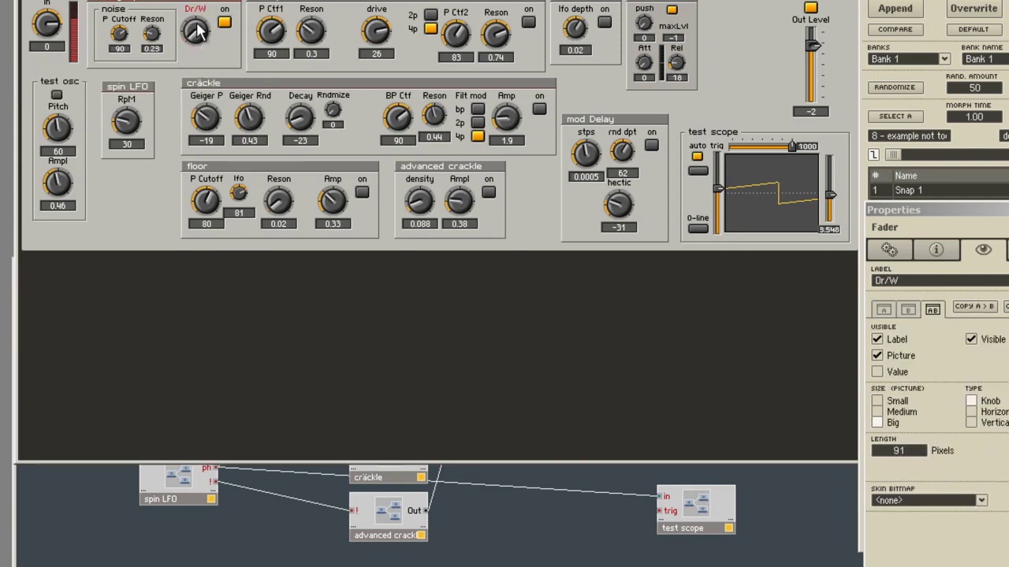
pyautogui.click(260, 542)
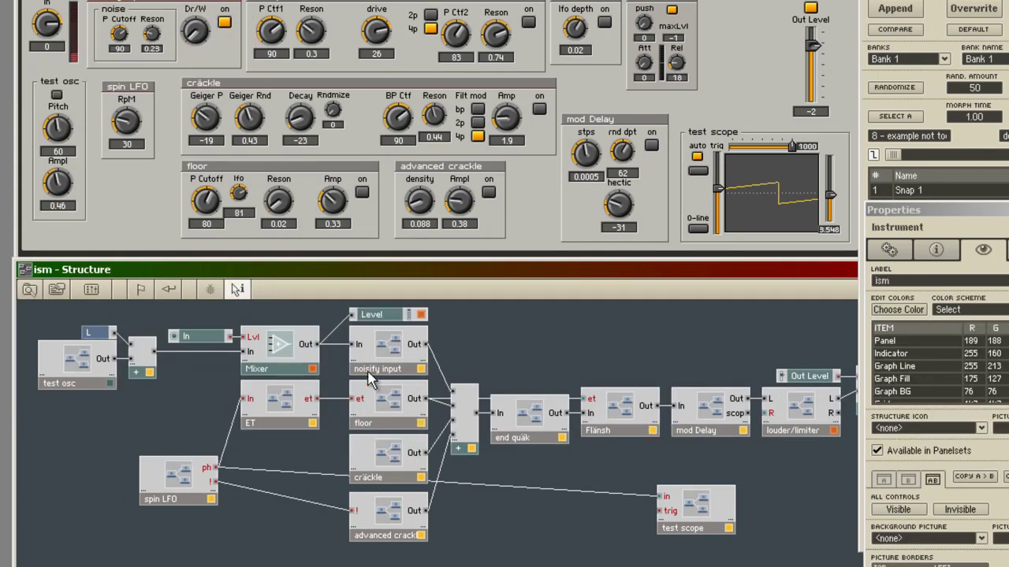
pyautogui.click(505, 428)
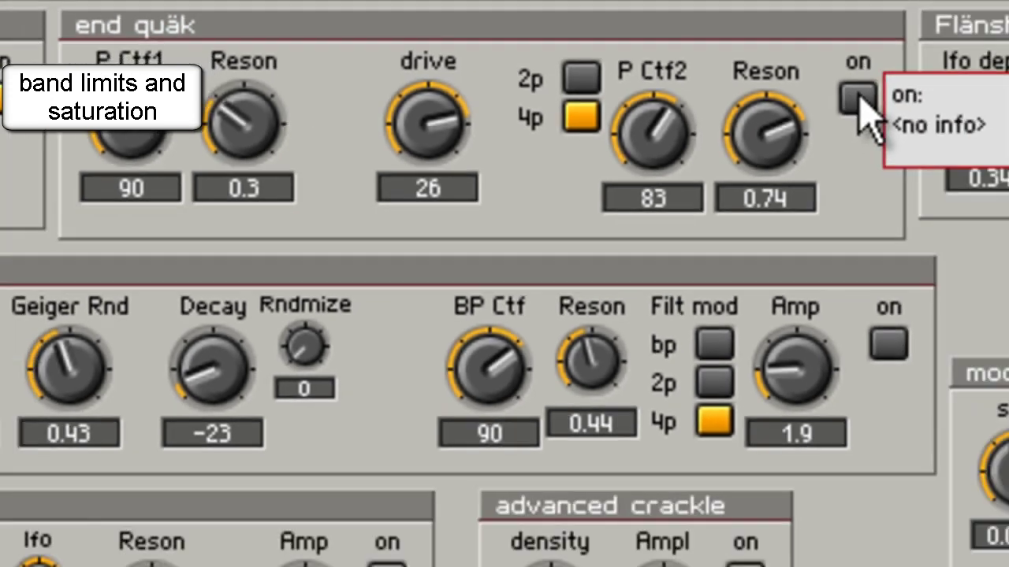
# - Switch end quäk on, then navigate through the ism structure into the end quäk macro
pyautogui.click(948, 115)
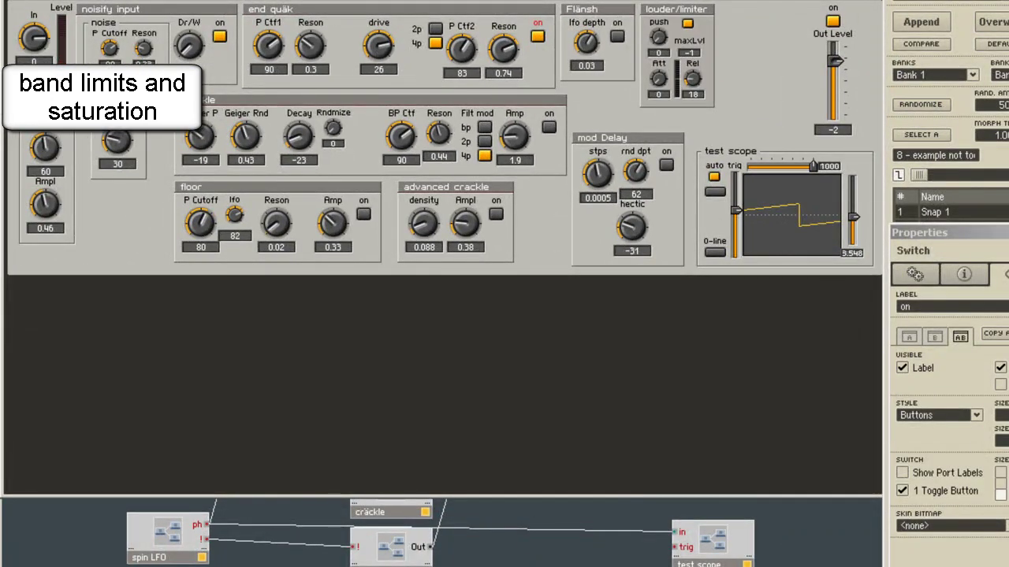
pyautogui.click(528, 505)
pyautogui.doubleClick(478, 392)
pyautogui.doubleClick(211, 369)
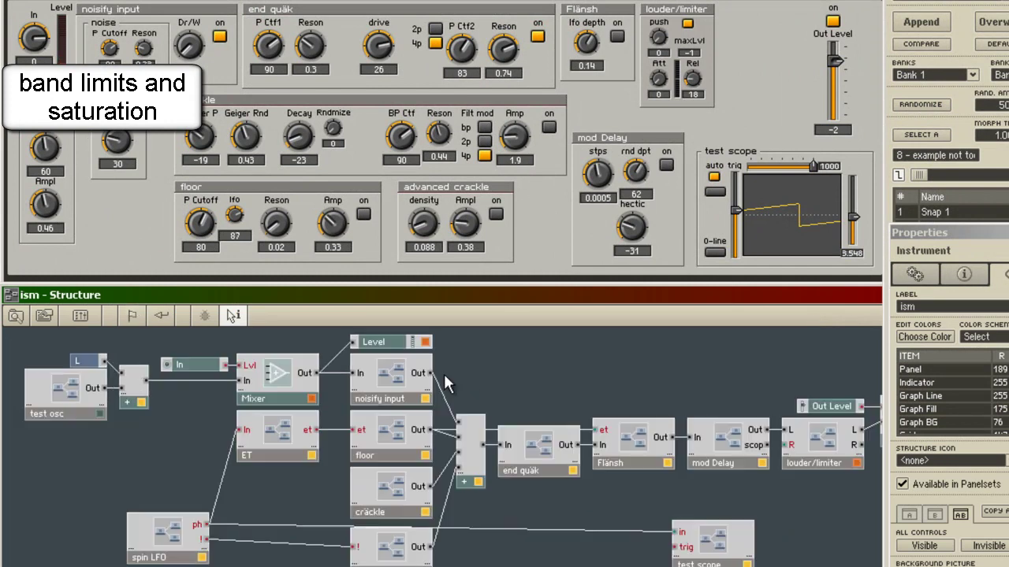
pyautogui.doubleClick(626, 445)
pyautogui.doubleClick(565, 409)
pyautogui.doubleClick(532, 443)
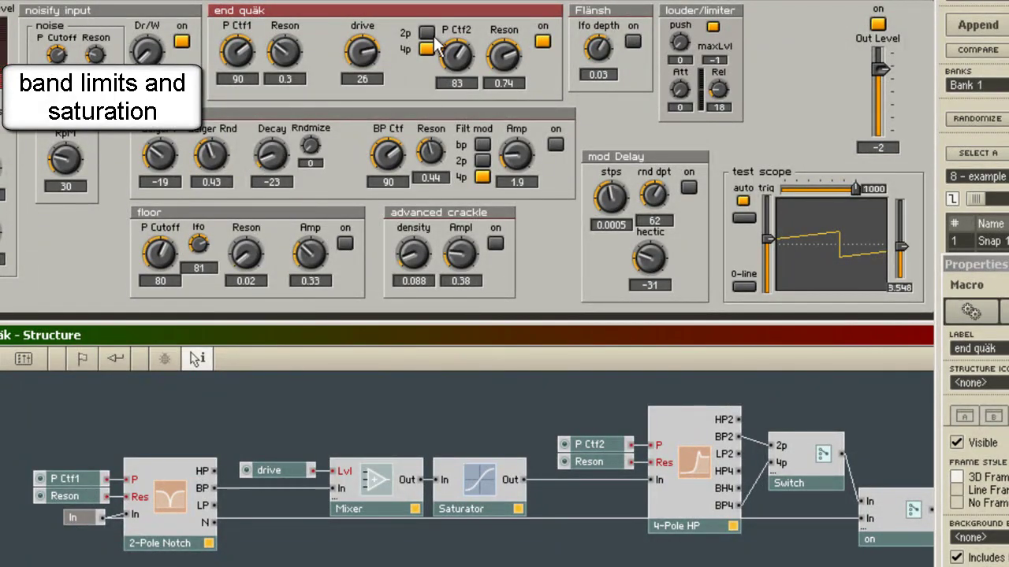
# - Lower end quäk's first resonance to 0.26 and cutoff to 79, and raise the second cutoff
pyautogui.moveTo(291, 47); pyautogui.dragTo(239, 59)
pyautogui.click(235, 232)
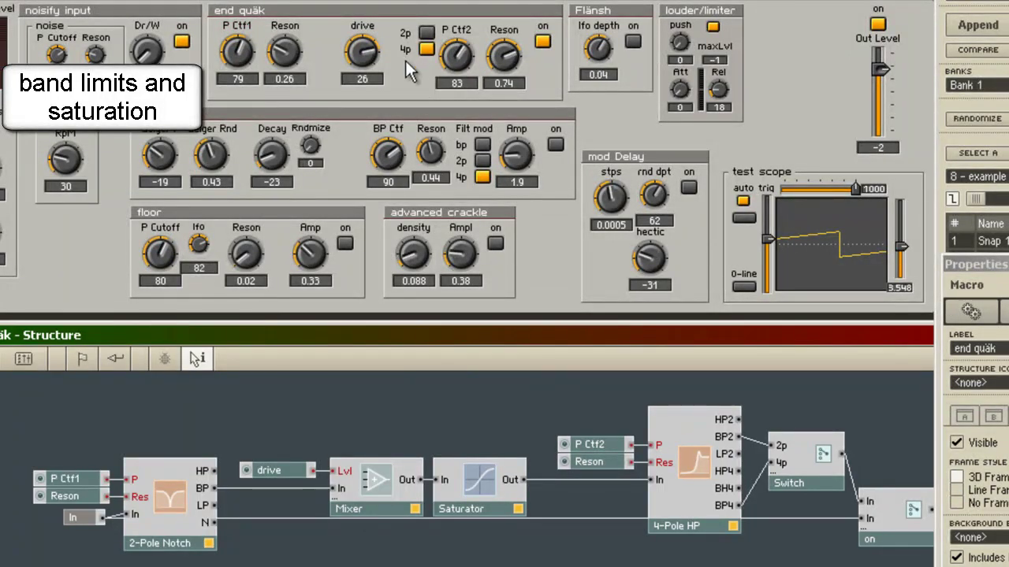
pyautogui.click(688, 484)
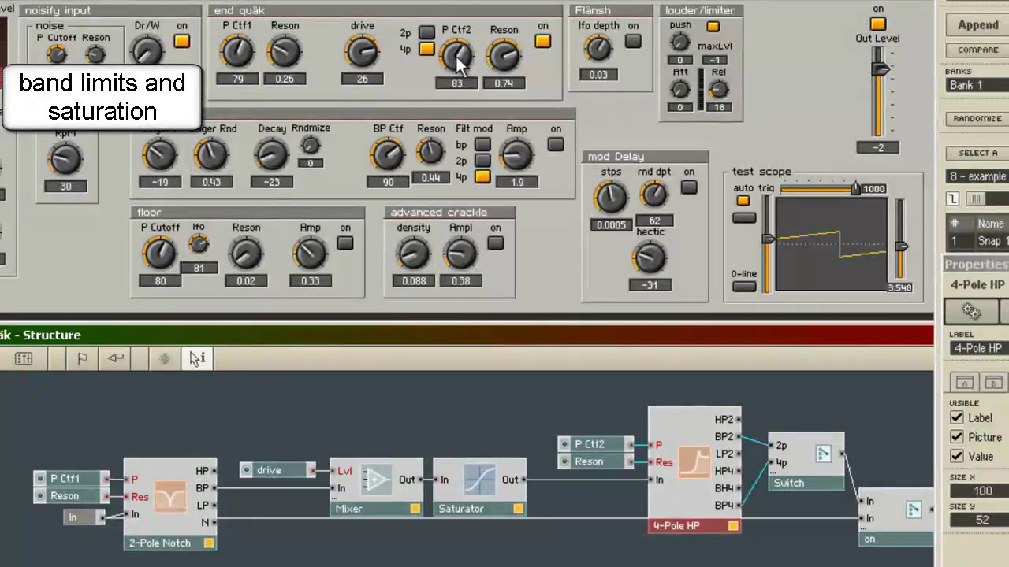
pyautogui.moveTo(435, 60); pyautogui.dragTo(468, 59)
pyautogui.click(503, 72)
pyautogui.click(363, 53)
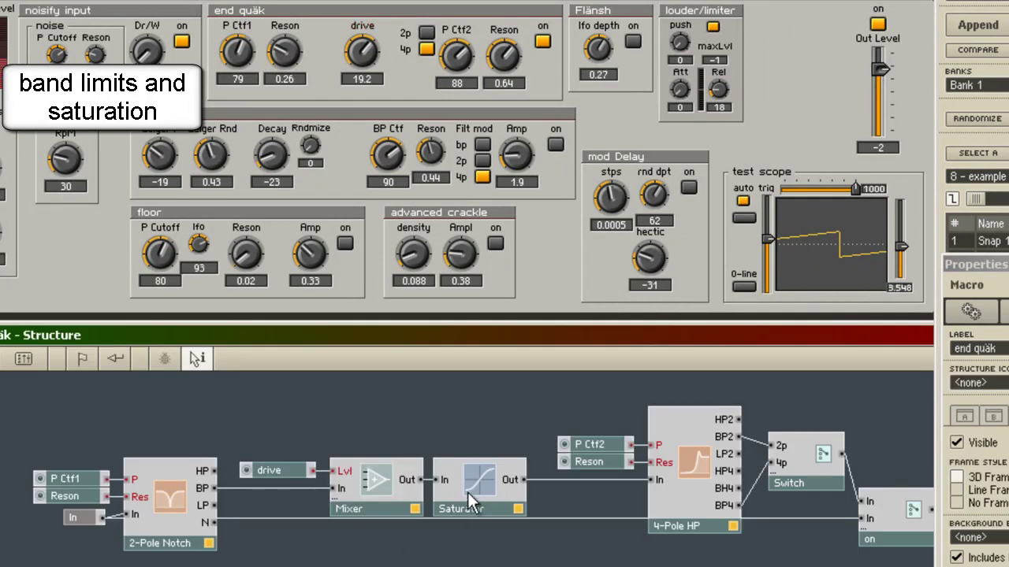
pyautogui.click(435, 486)
# - Rearrange the structure, moving the drive module left and nudging the Mixer module
pyautogui.moveTo(282, 468); pyautogui.dragTo(271, 424)
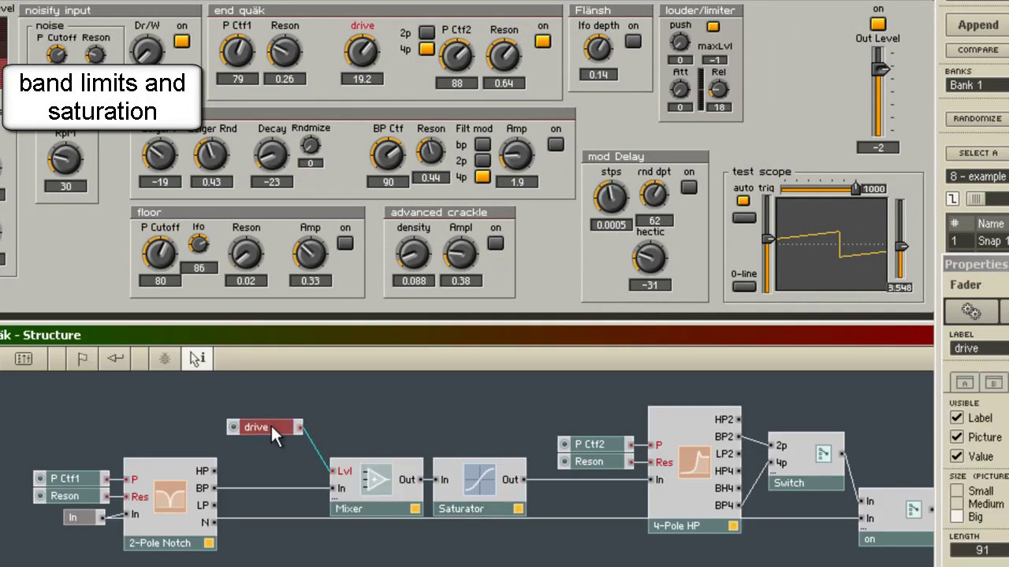
pyautogui.click(489, 490)
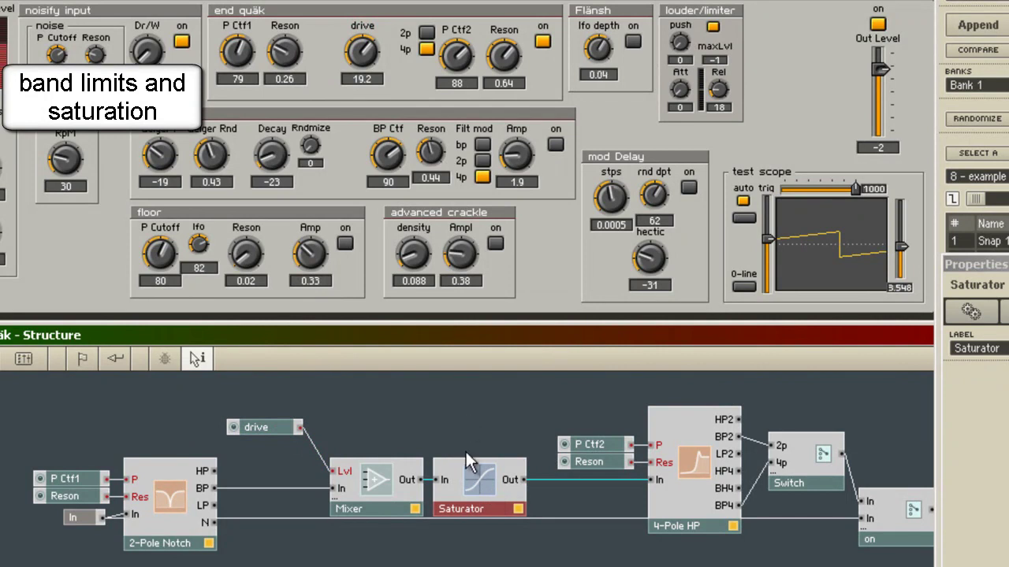
pyautogui.click(386, 500)
pyautogui.moveTo(388, 499); pyautogui.dragTo(380, 501)
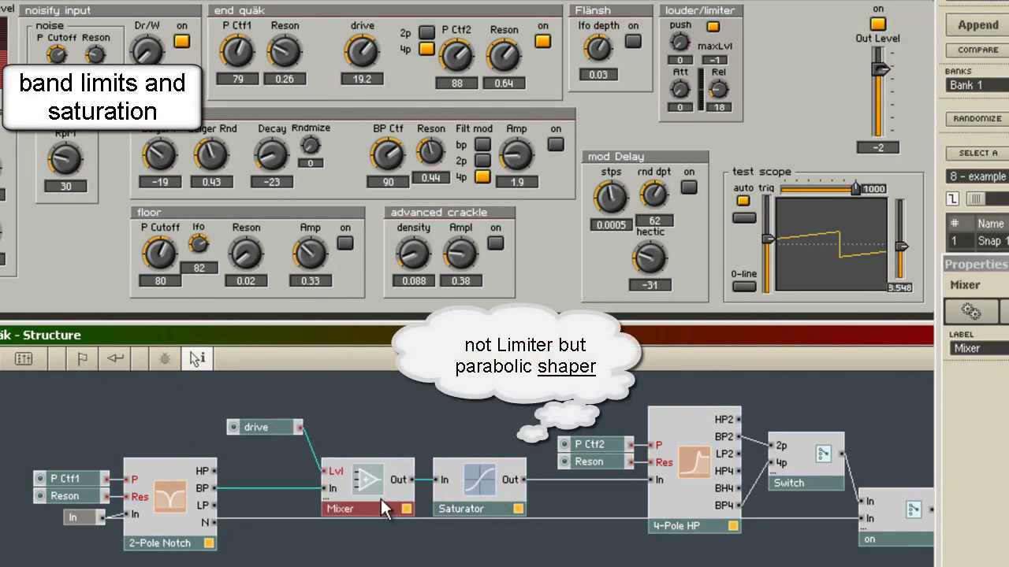
pyautogui.click(371, 428)
pyautogui.moveTo(281, 423); pyautogui.dragTo(273, 422)
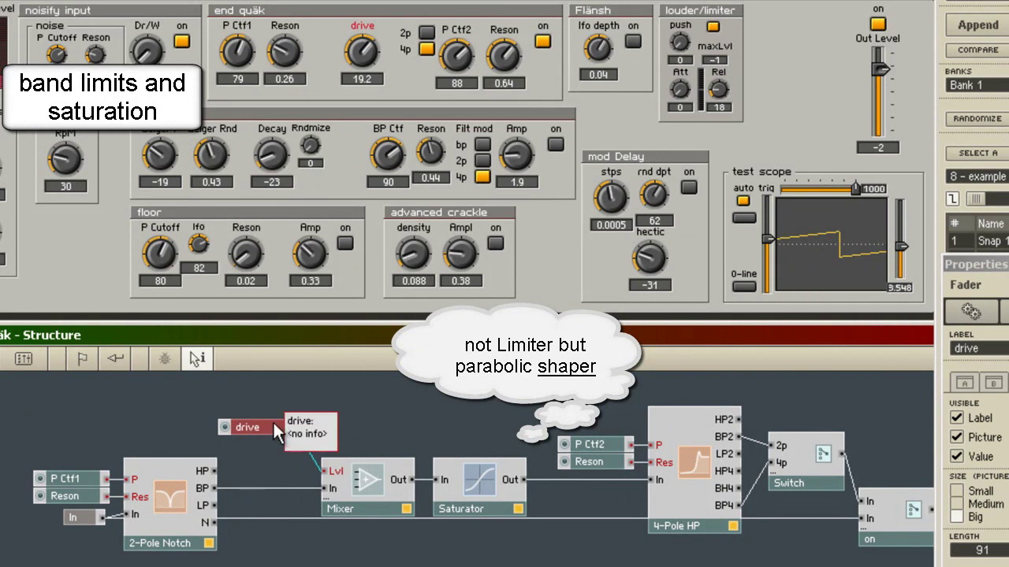
pyautogui.moveTo(265, 428); pyautogui.dragTo(254, 427)
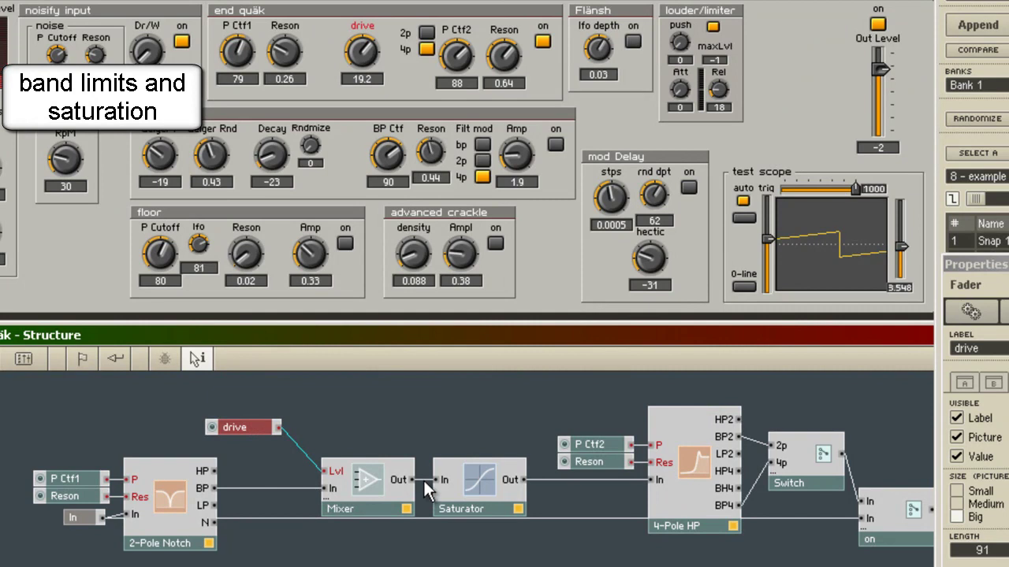
pyautogui.moveTo(411, 479)
pyautogui.press('F6')
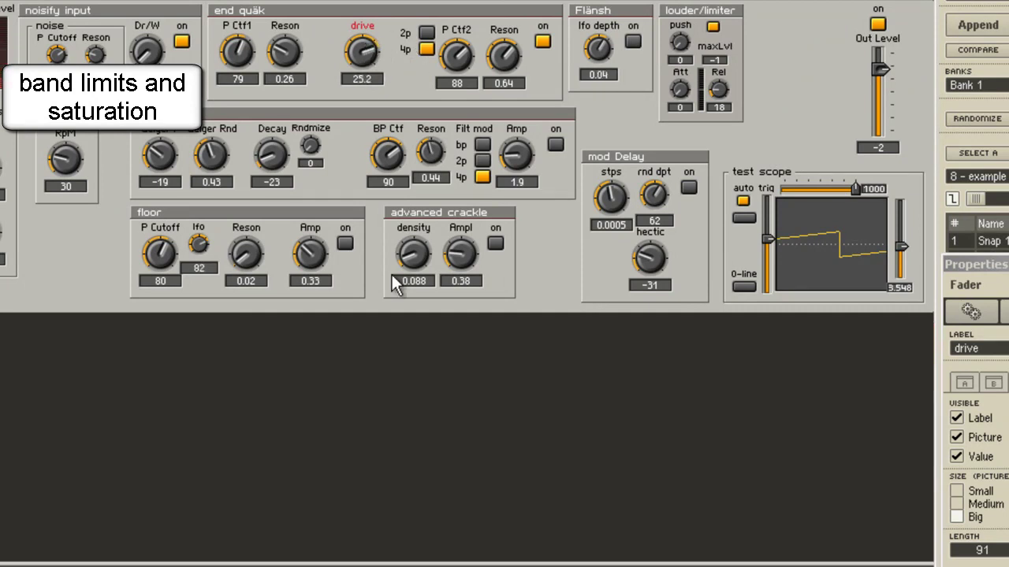
pyautogui.press('F6')
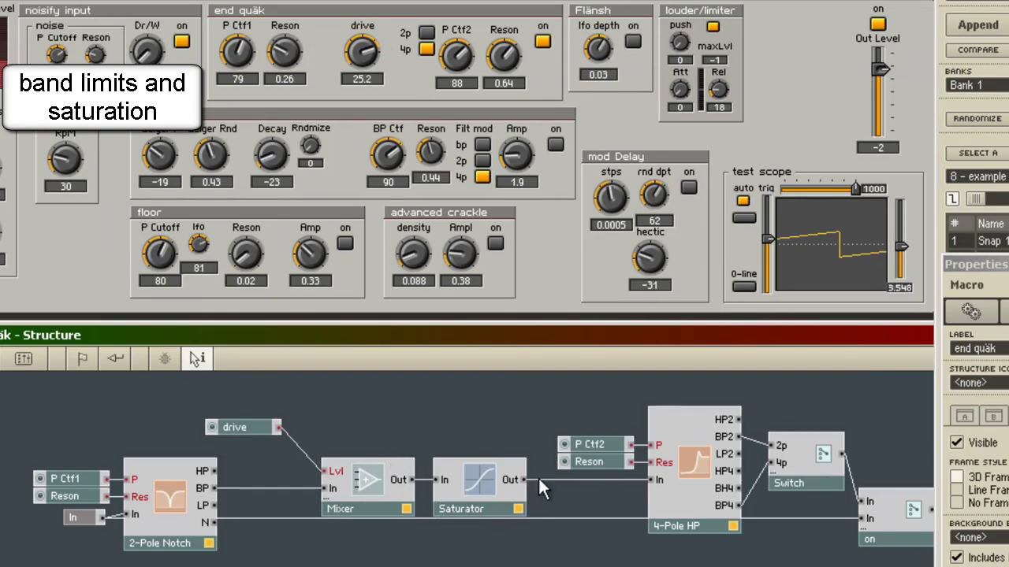
pyautogui.moveTo(537, 478)
# - Set second resonance to about 0.58, drive 32.4, second cutoff 96, and Out Level -9.5
pyautogui.moveTo(511, 56)
pyautogui.mouseDown()
pyautogui.moveTo(504, 64)
pyautogui.moveTo(465, 47)
pyautogui.moveTo(511, 54)
pyautogui.mouseUp()
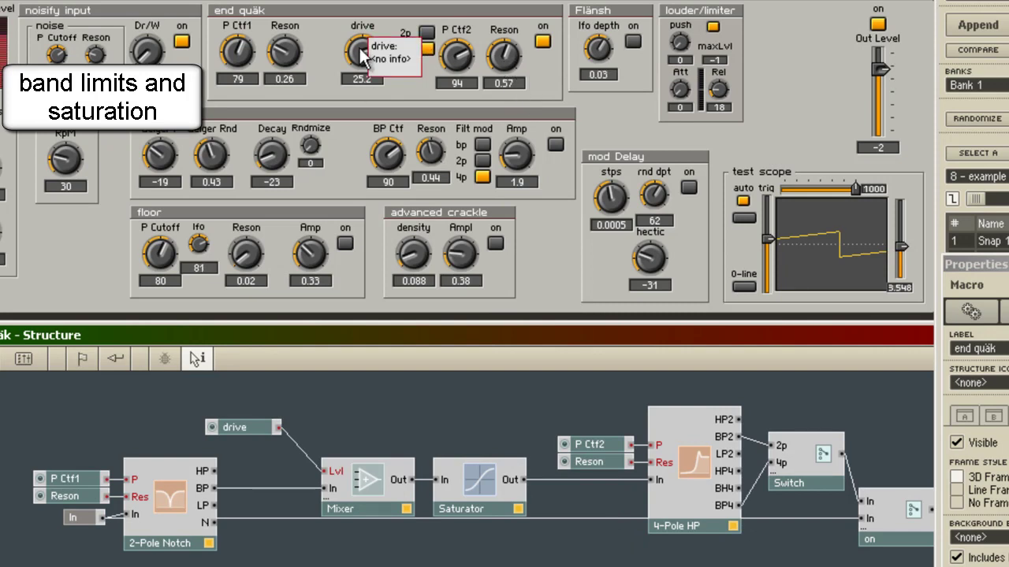
pyautogui.moveTo(363, 47); pyautogui.dragTo(383, 26)
pyautogui.moveTo(877, 66); pyautogui.dragTo(877, 76)
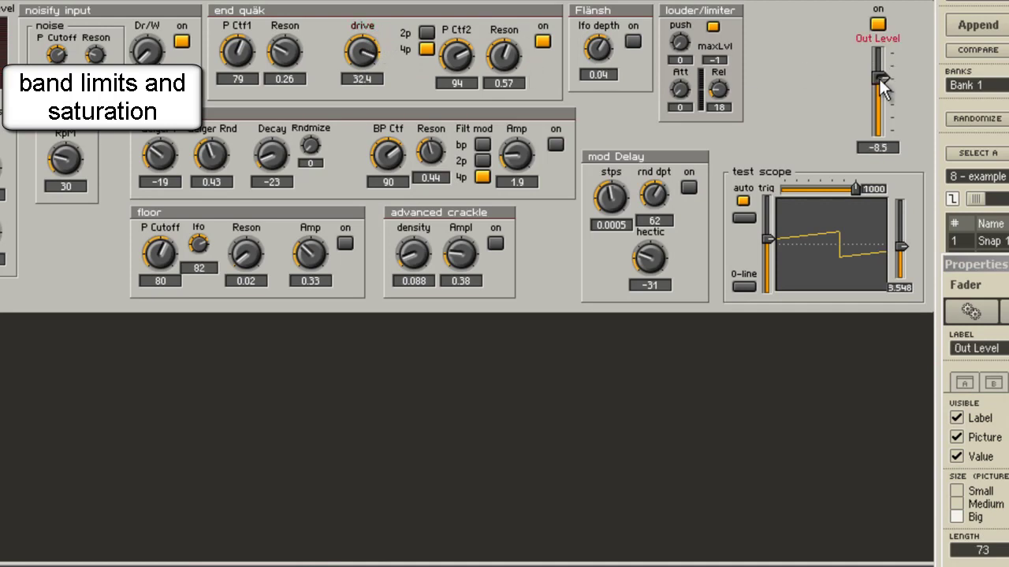
pyautogui.moveTo(455, 53); pyautogui.dragTo(504, 43)
pyautogui.click(978, 119)
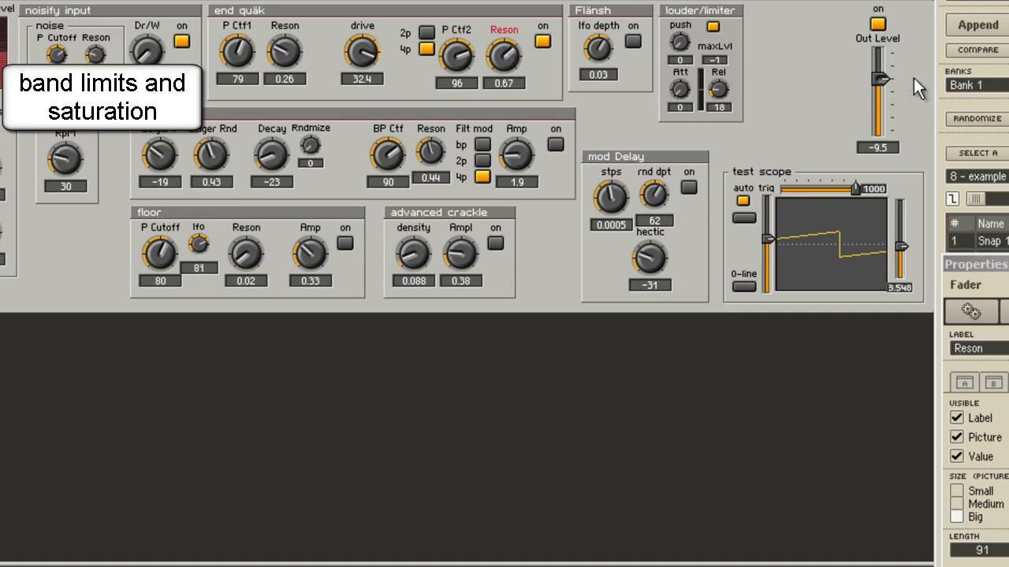
# - Raise end quäk drive to around 20, then switch the stage off and settle drive at 16
pyautogui.press('F6')
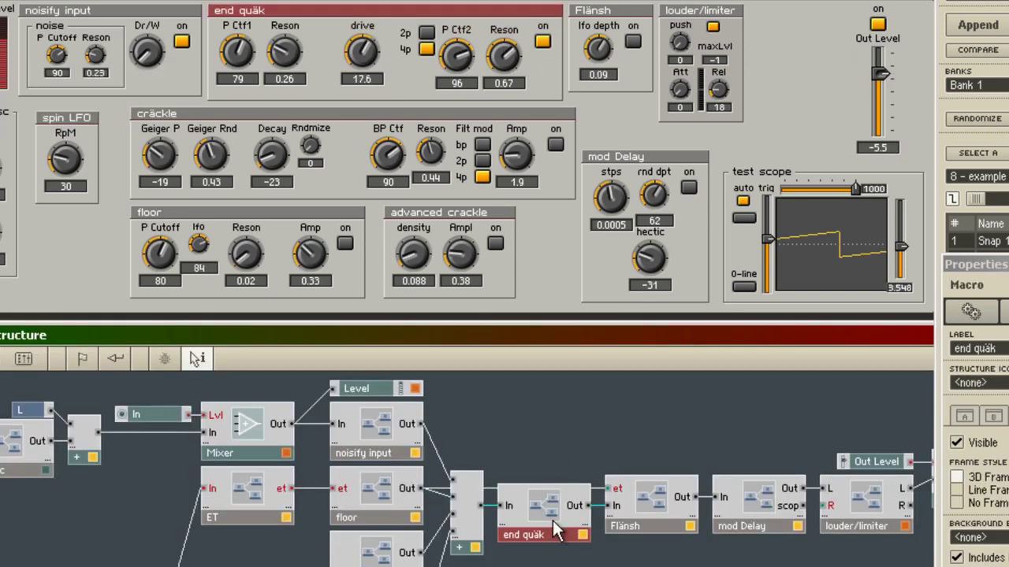
pyautogui.moveTo(368, 50); pyautogui.dragTo(375, 43)
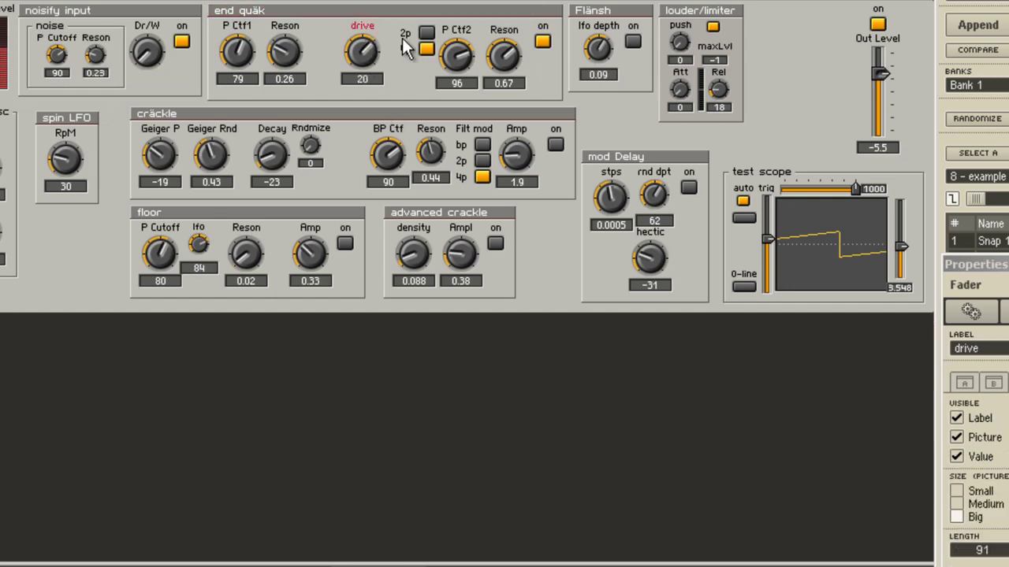
pyautogui.press('F6')
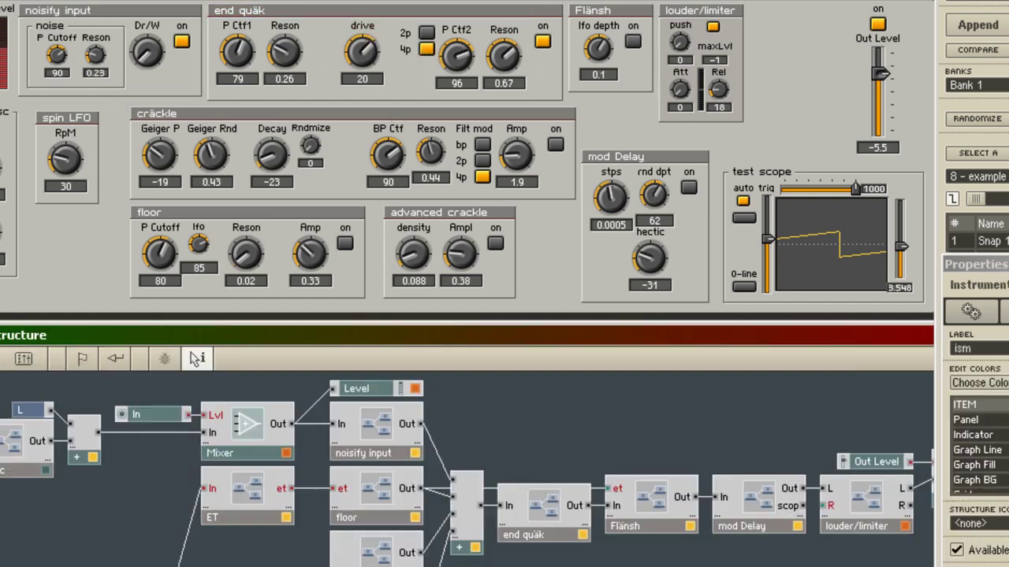
pyautogui.click(529, 505)
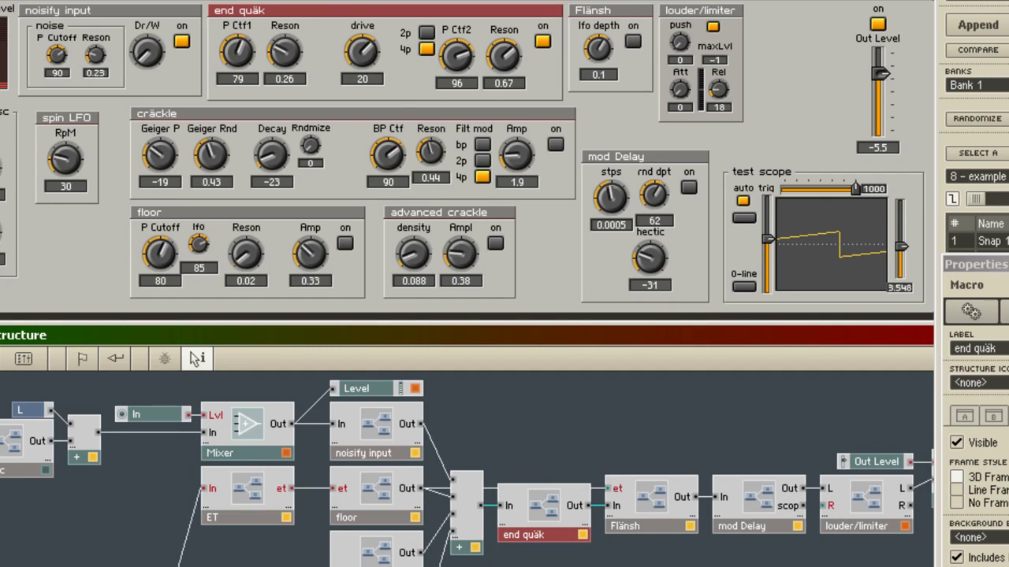
pyautogui.press('F6')
pyautogui.moveTo(363, 52)
pyautogui.mouseDown()
pyautogui.moveTo(377, 35)
pyautogui.moveTo(377, 49)
pyautogui.mouseUp()
pyautogui.press('F6')
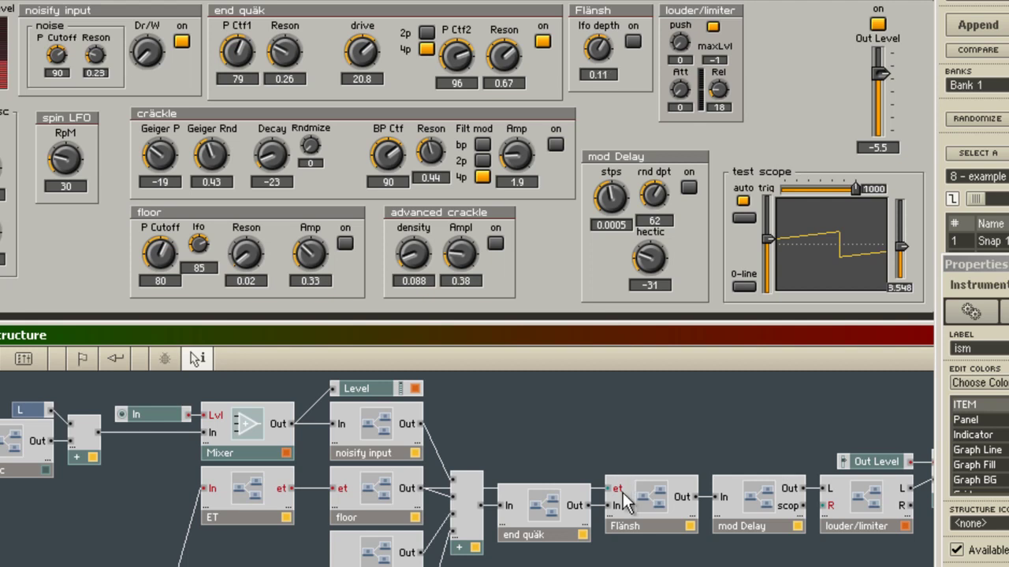
pyautogui.press('F6')
pyautogui.click(542, 43)
pyautogui.moveTo(365, 57); pyautogui.dragTo(362, 62)
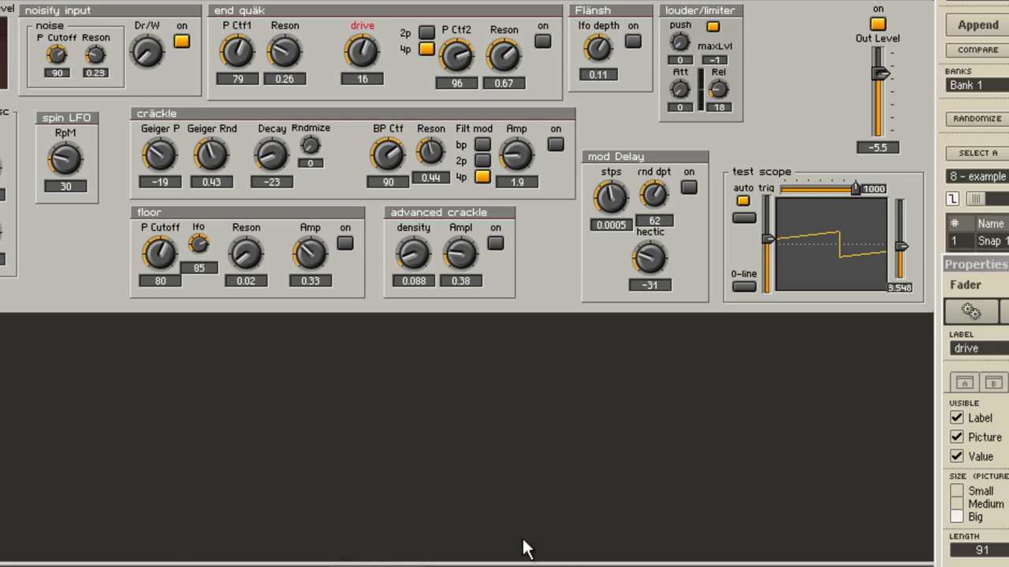
pyautogui.press('F6')
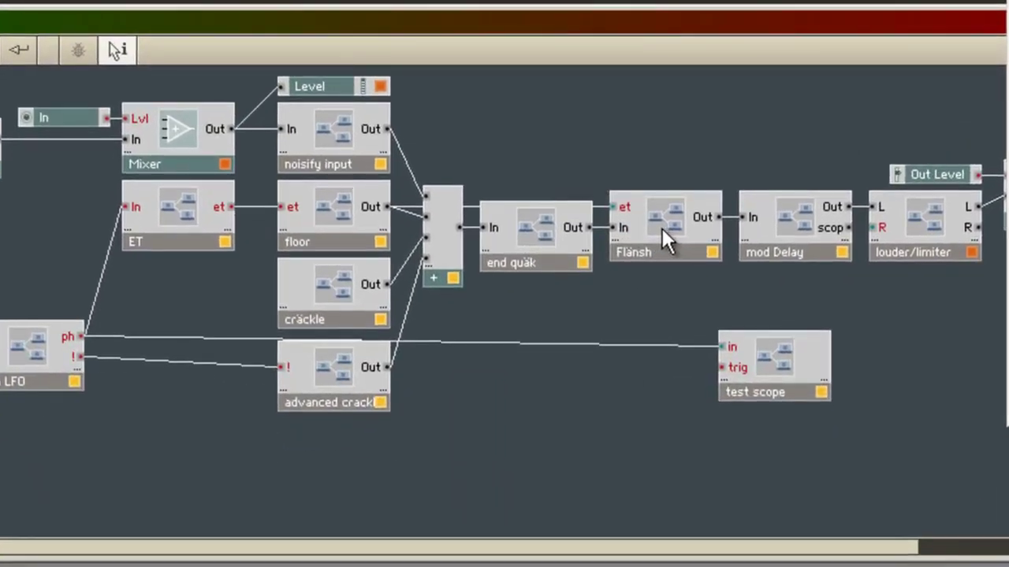
# - Switch the Flänsh and floor stages on and set floor Amp to 0.27
pyautogui.doubleClick(652, 467)
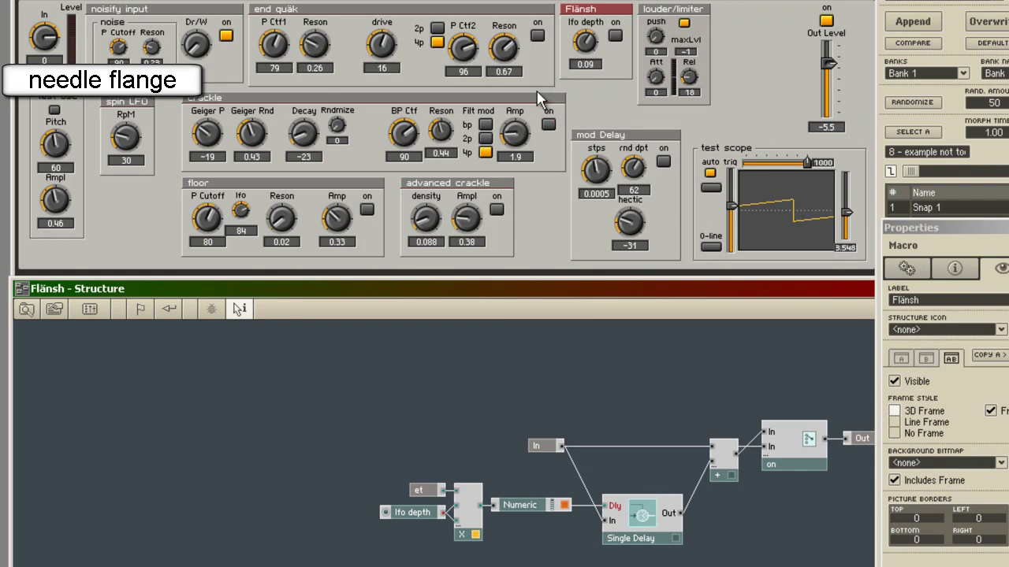
pyautogui.click(614, 37)
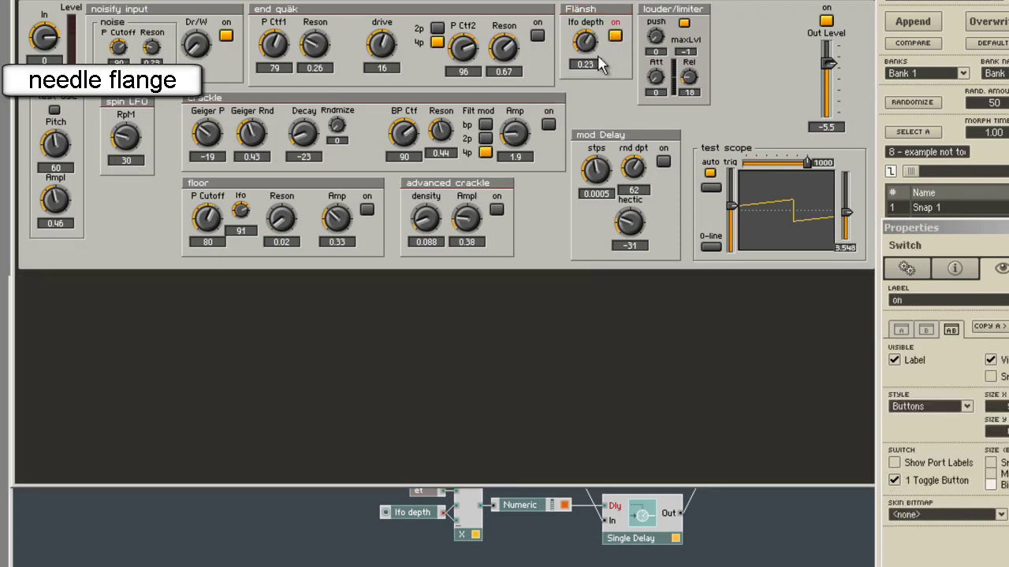
pyautogui.click(337, 220)
pyautogui.click(367, 210)
pyautogui.moveTo(337, 220); pyautogui.dragTo(347, 205)
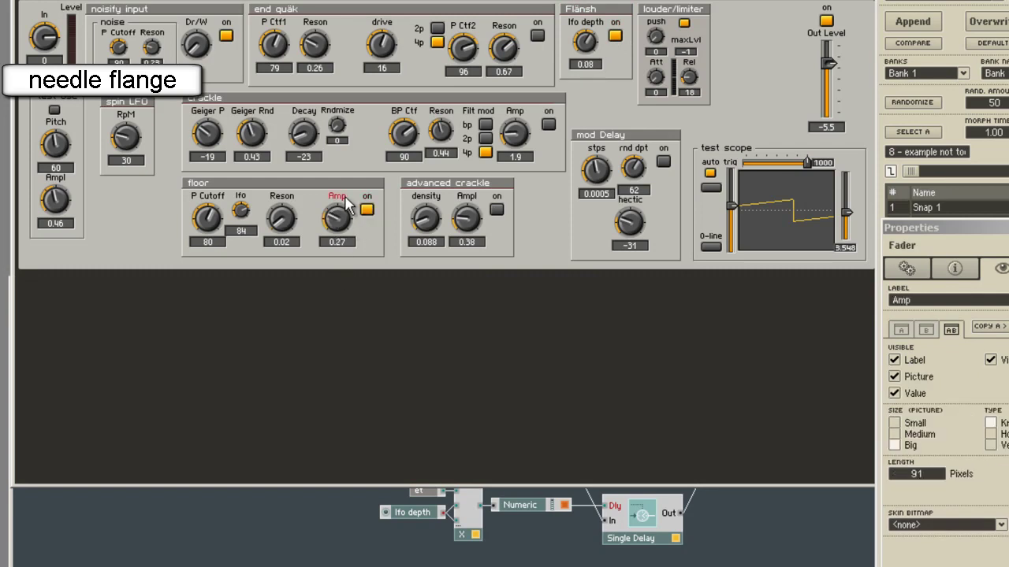
# - Locate the lfo depth module in the Flänsh structure and raise the Flänsh lfo depth
pyautogui.click(586, 44)
pyautogui.click(356, 511)
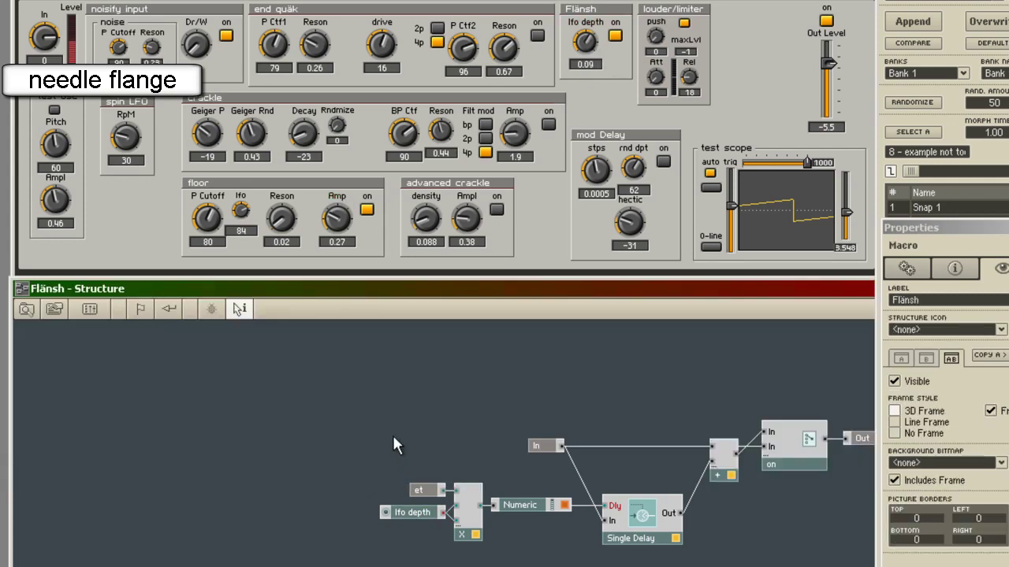
pyautogui.click(418, 511)
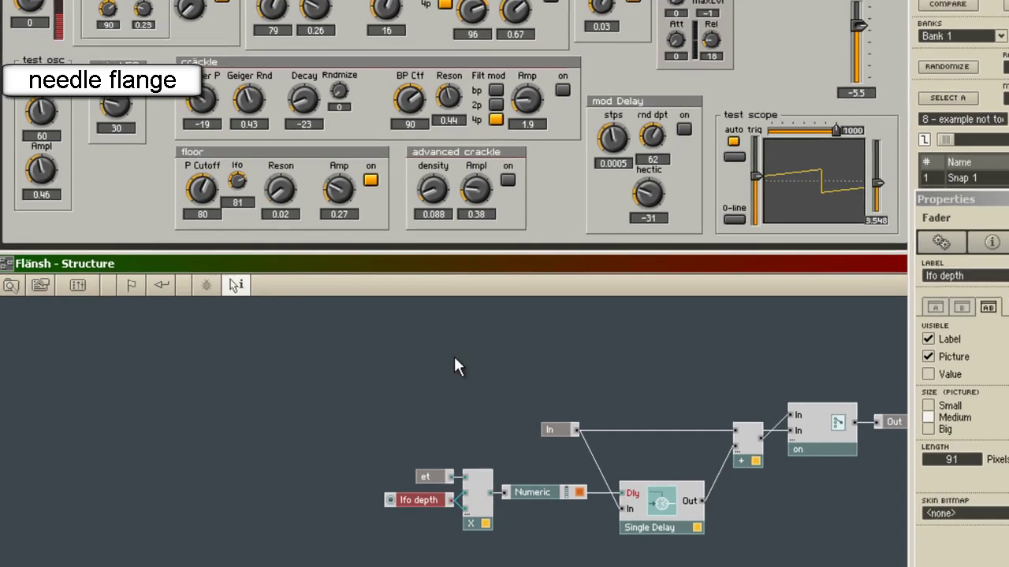
pyautogui.doubleClick(455, 353)
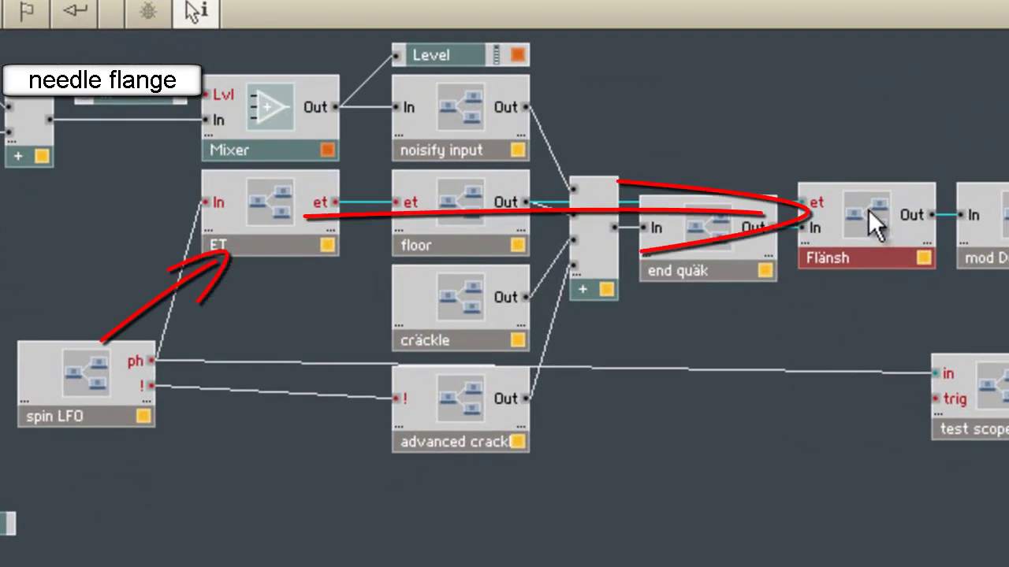
pyautogui.doubleClick(868, 214)
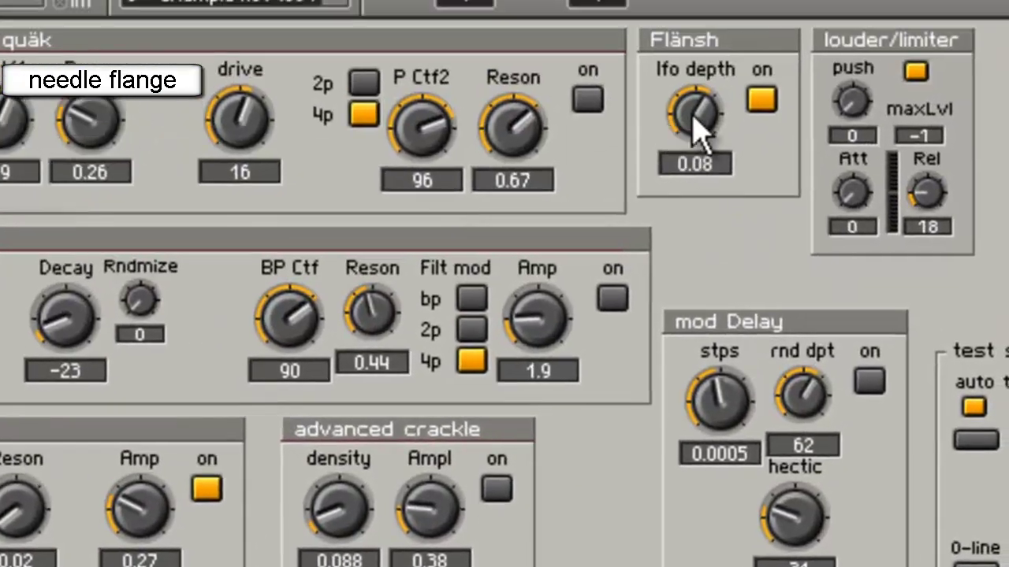
pyautogui.moveTo(698, 123); pyautogui.dragTo(723, 93)
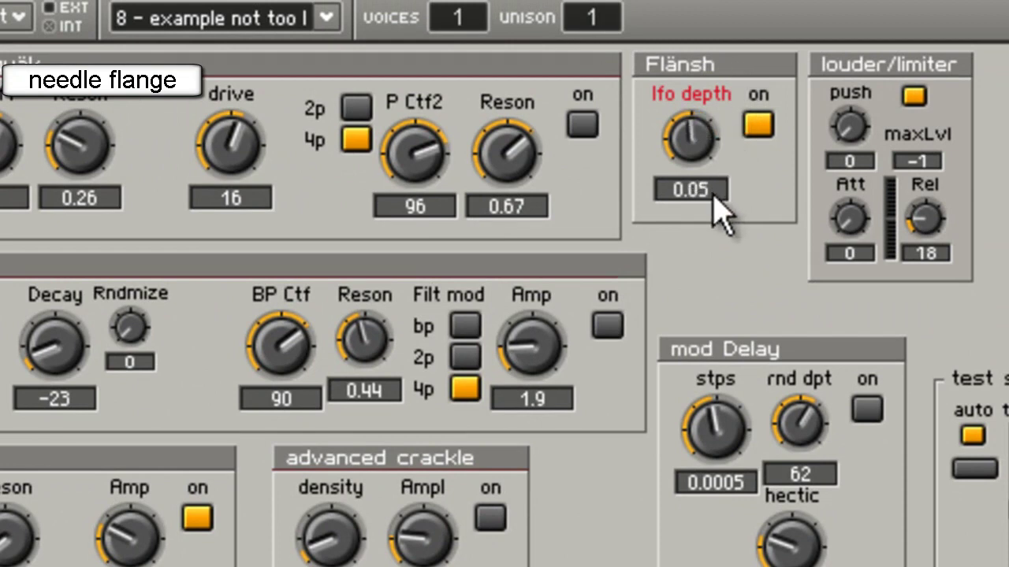
# - Switch crackle on with Geiger P -7, adjust Flänsh lfo depth, and leave end quäk off
pyautogui.click(606, 323)
pyautogui.scroll(2, 547, 355)
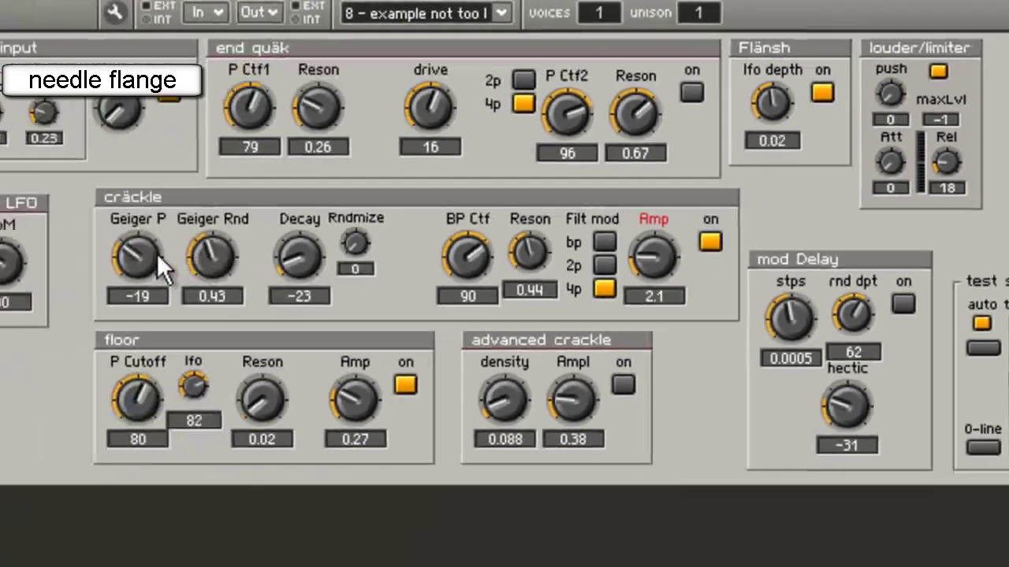
pyautogui.moveTo(156, 253); pyautogui.dragTo(189, 219)
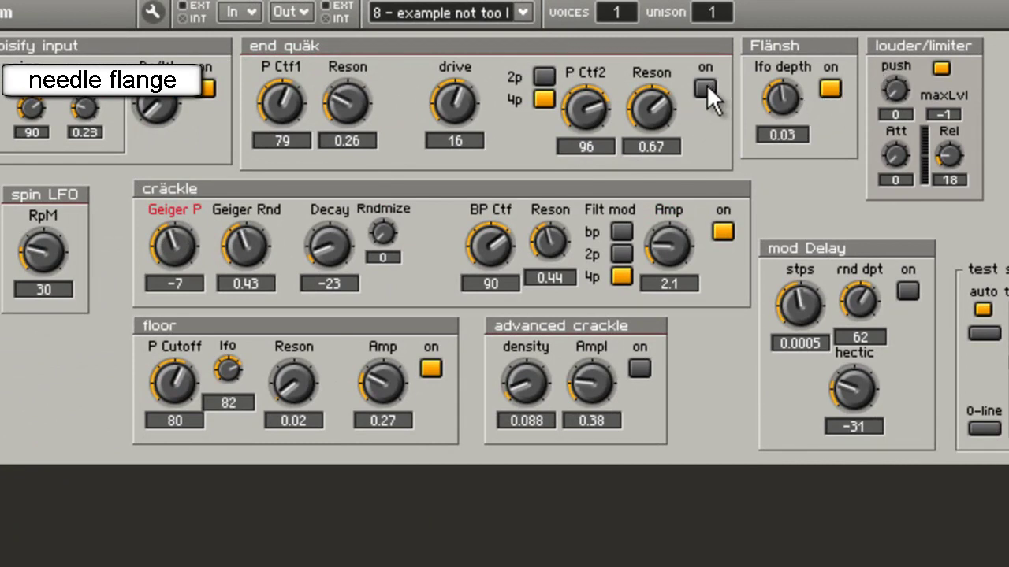
pyautogui.click(785, 96)
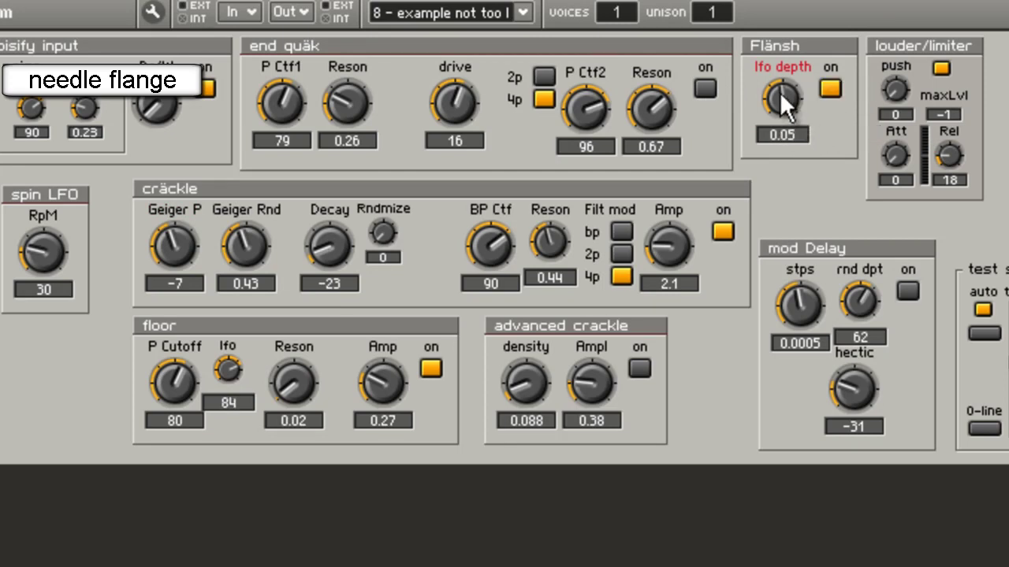
pyautogui.moveTo(780, 91); pyautogui.dragTo(757, 88)
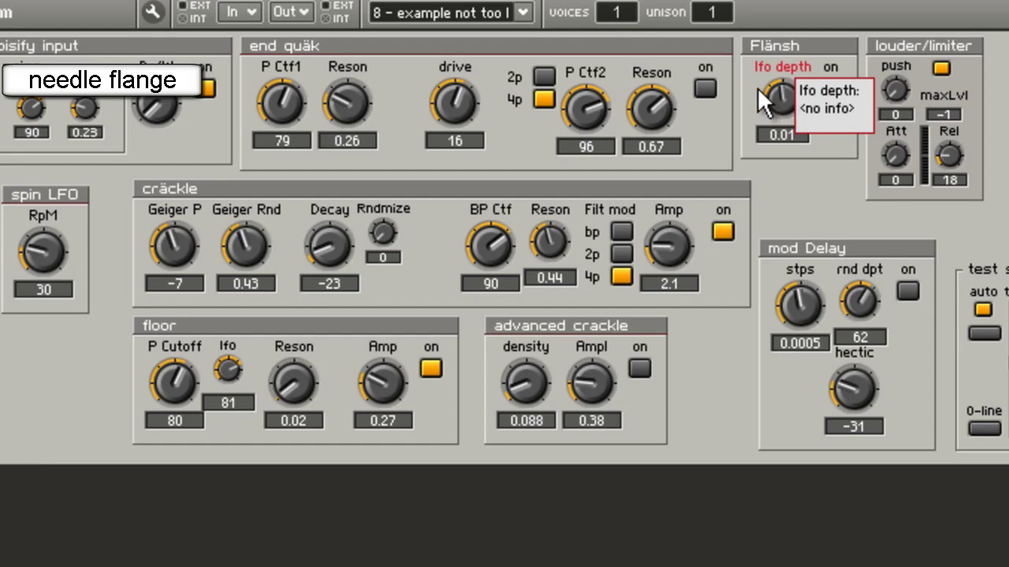
pyautogui.click(703, 88)
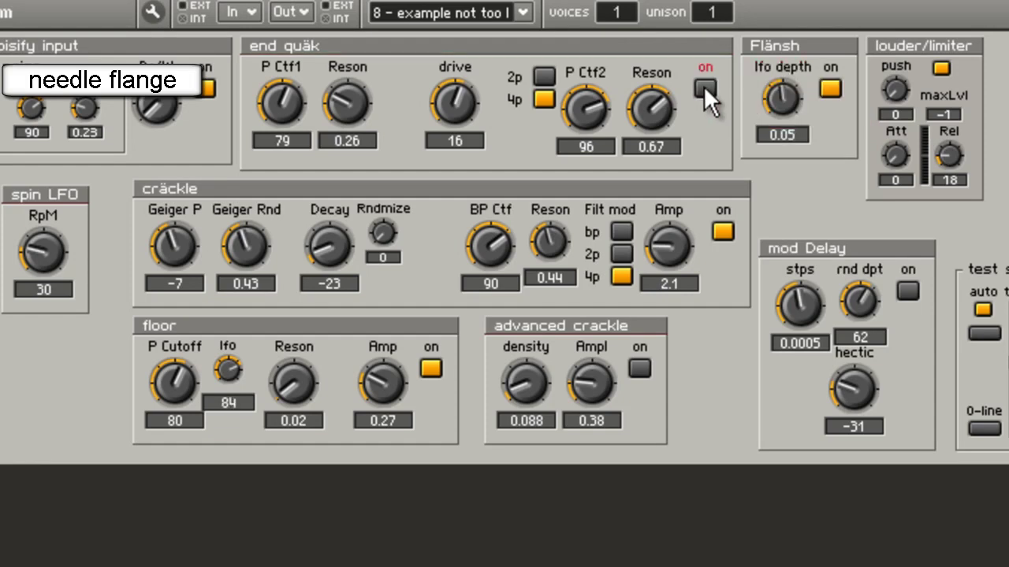
pyautogui.click(704, 88)
pyautogui.click(704, 87)
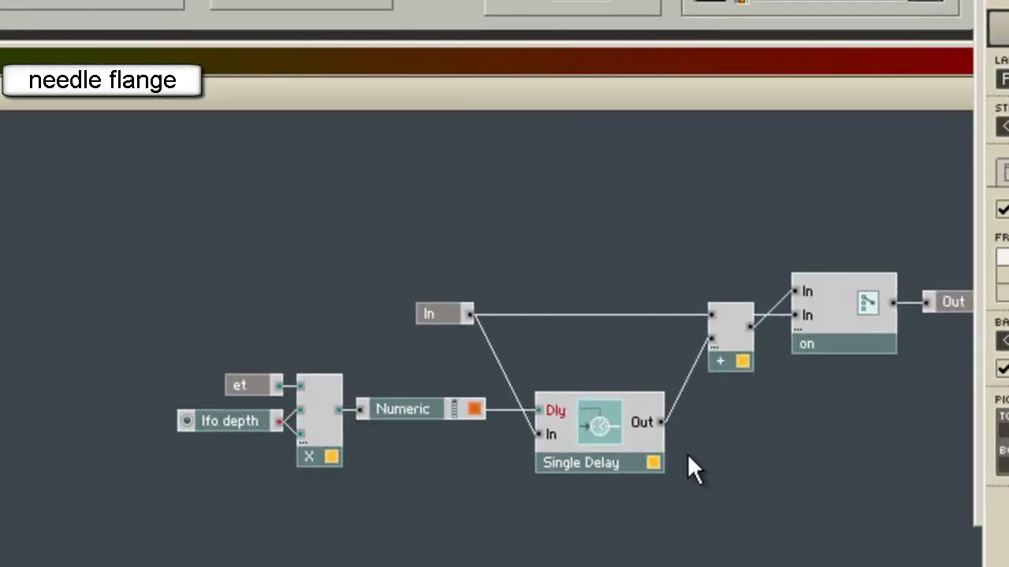
# - Inspect Flänsh's Single Delay module and the adder mixing dry and delayed signals
pyautogui.click(617, 462)
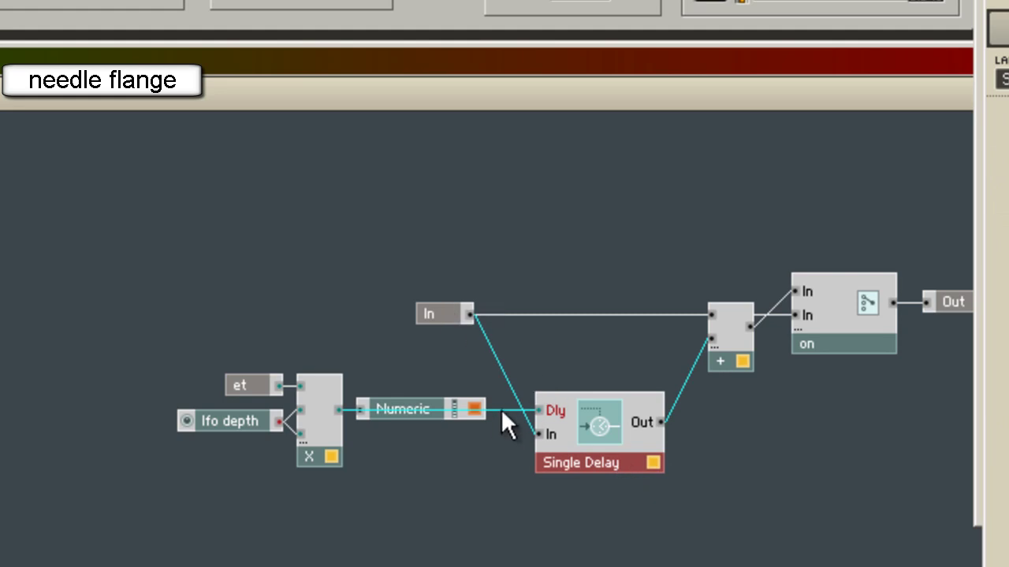
pyautogui.moveTo(500, 408)
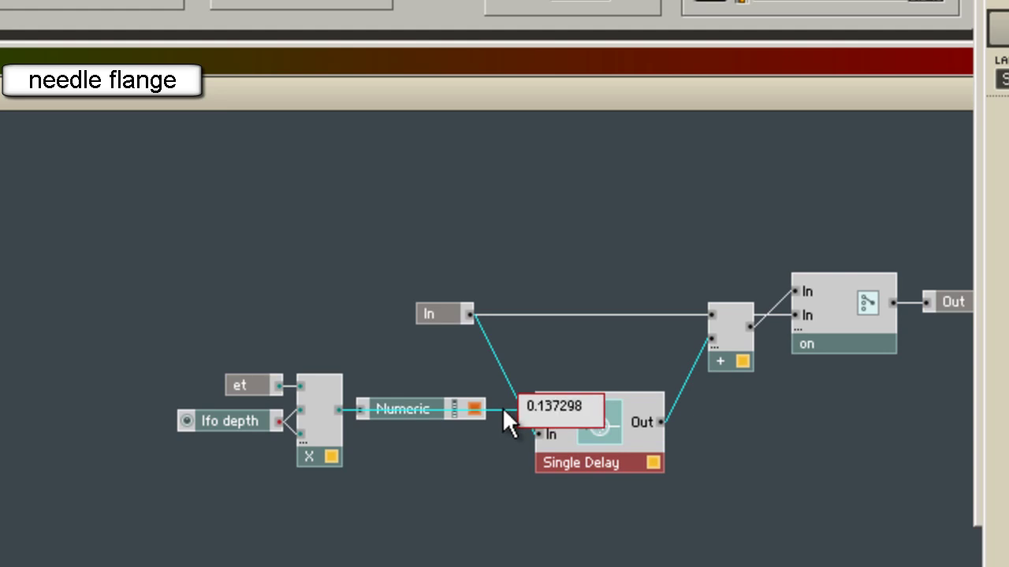
pyautogui.click(596, 445)
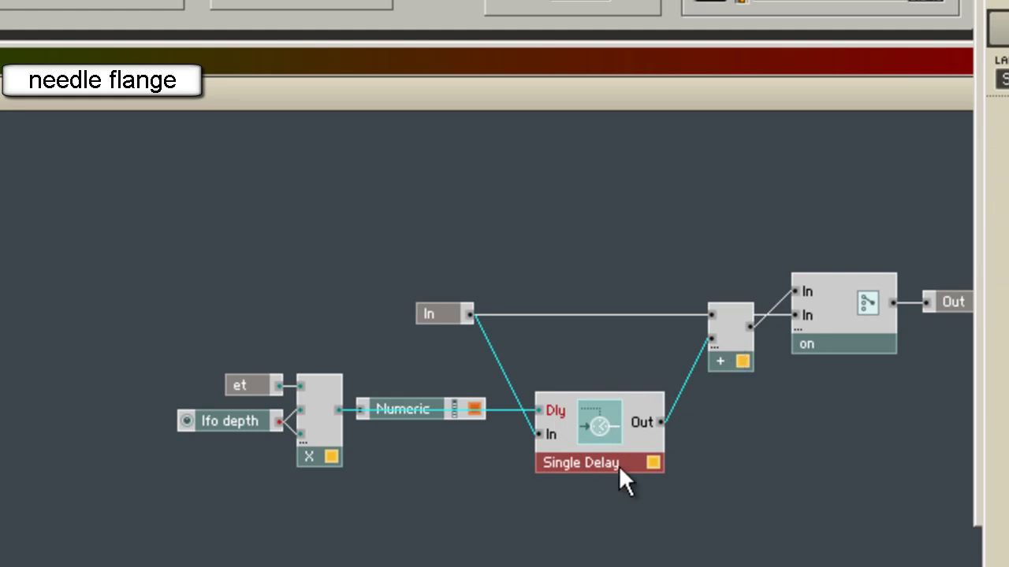
pyautogui.click(733, 364)
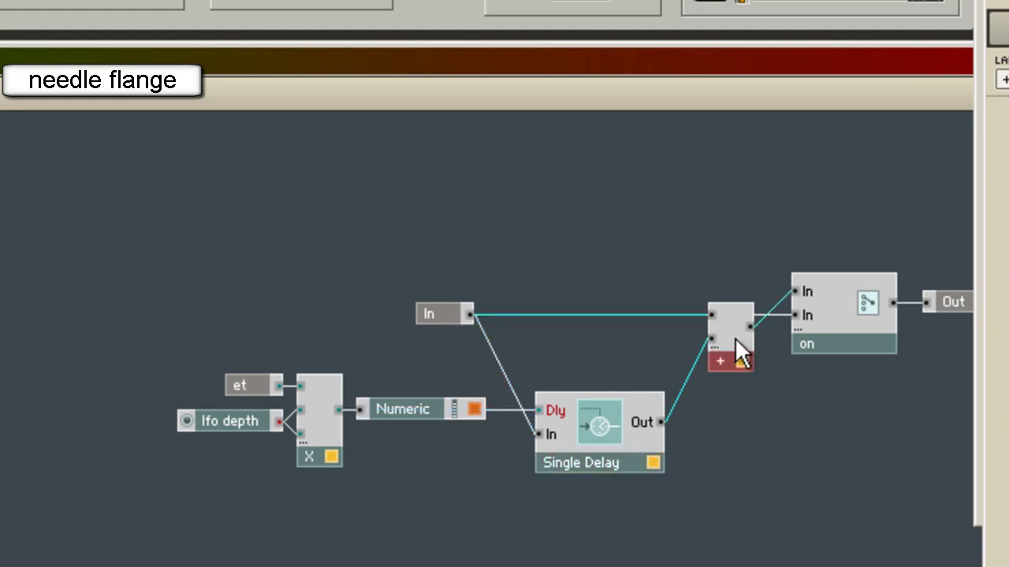
pyautogui.moveTo(711, 337)
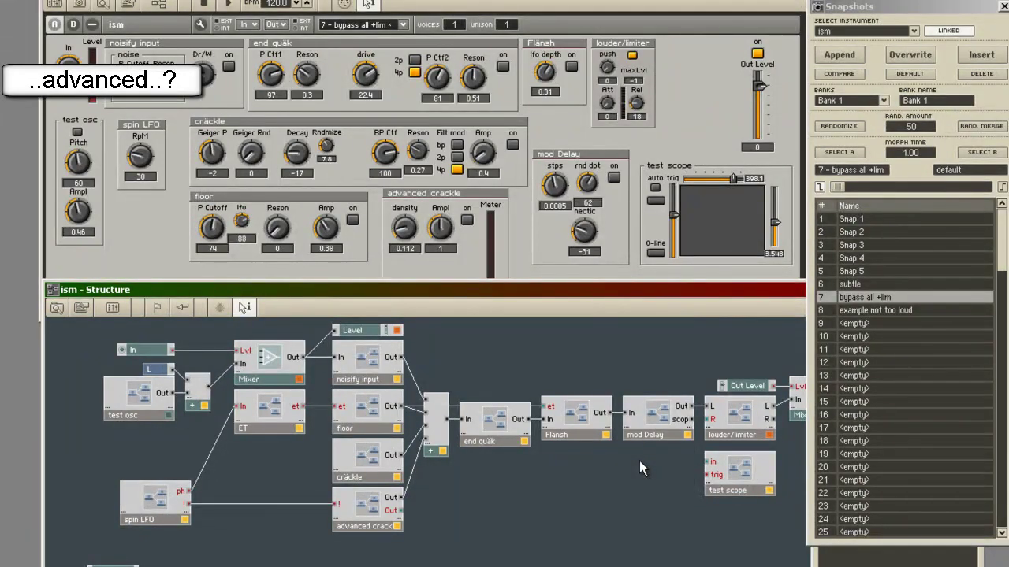
pyautogui.click(377, 515)
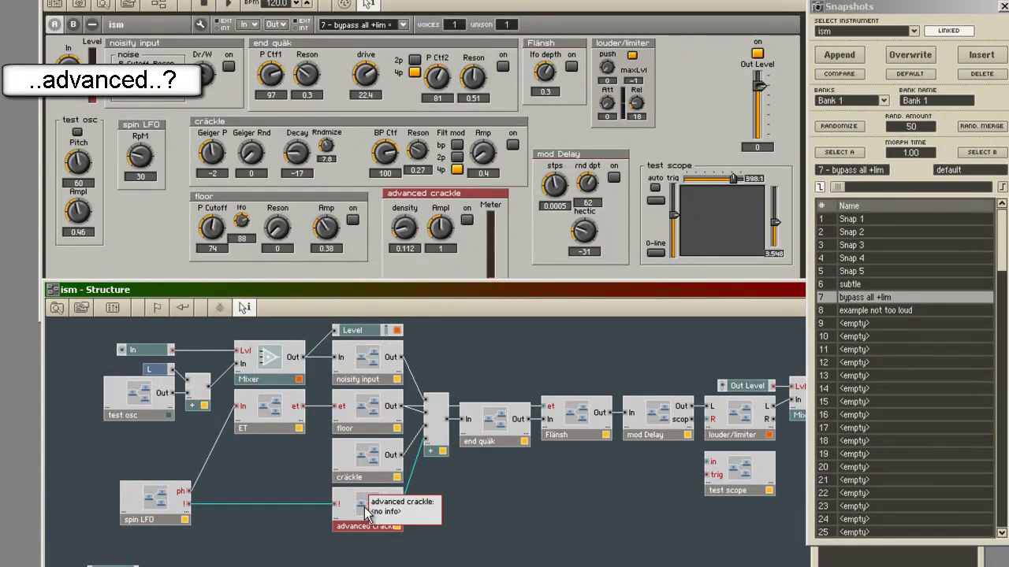
pyautogui.doubleClick(364, 508)
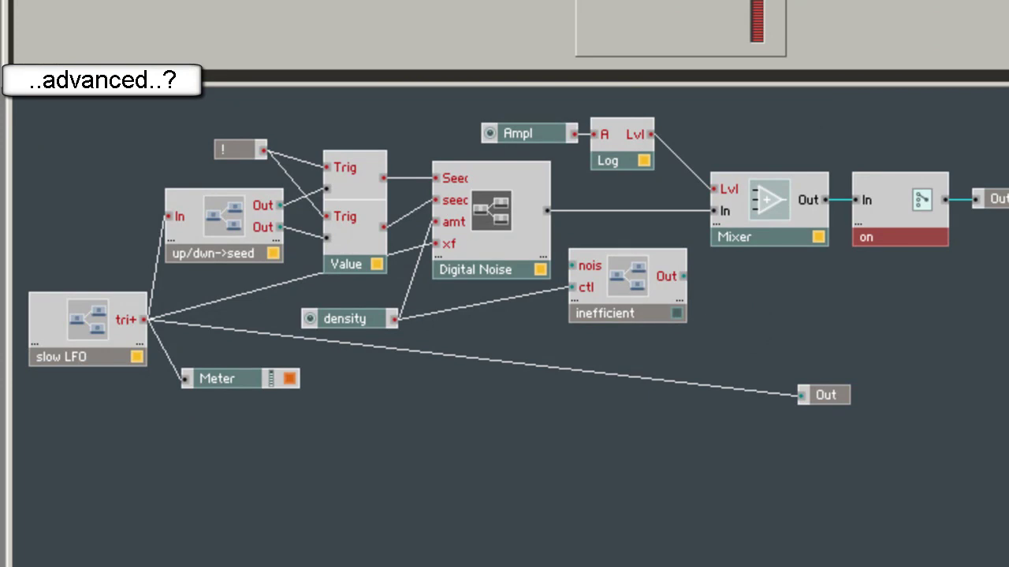
pyautogui.click(344, 318)
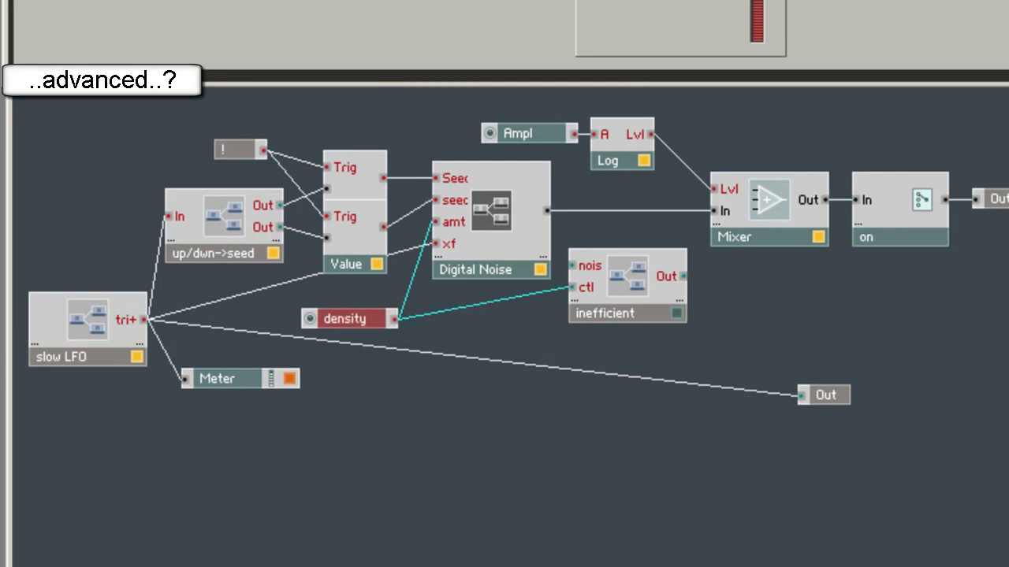
# - Return to the top-level ism structure and deselect the advanced crackle macro
pyautogui.doubleClick(786, 310)
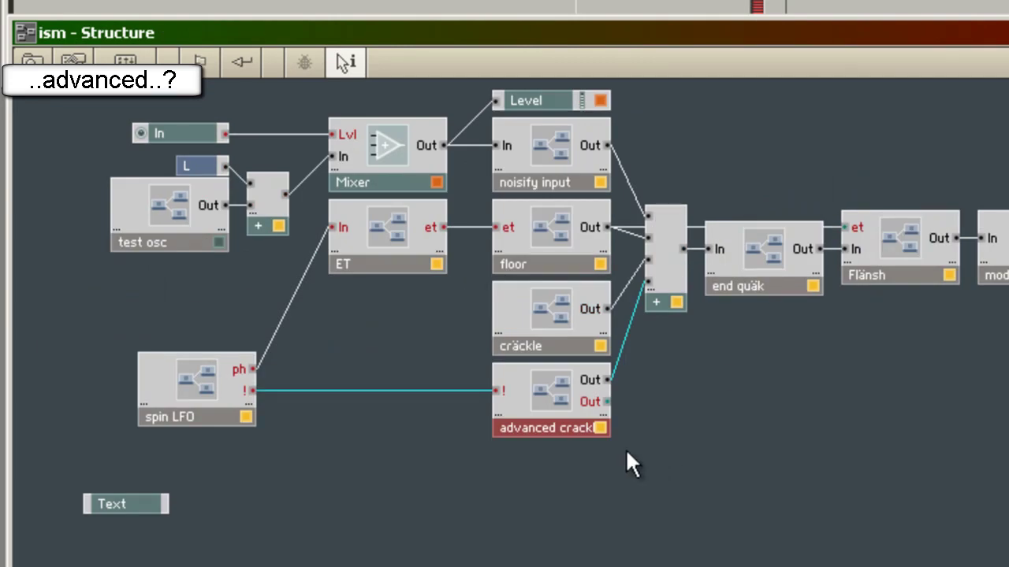
pyautogui.click(760, 418)
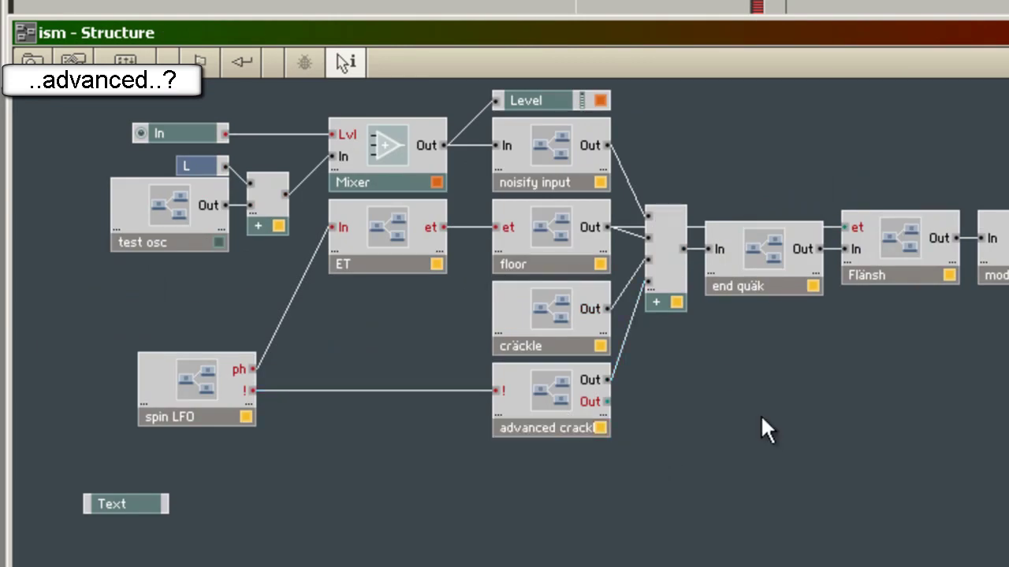